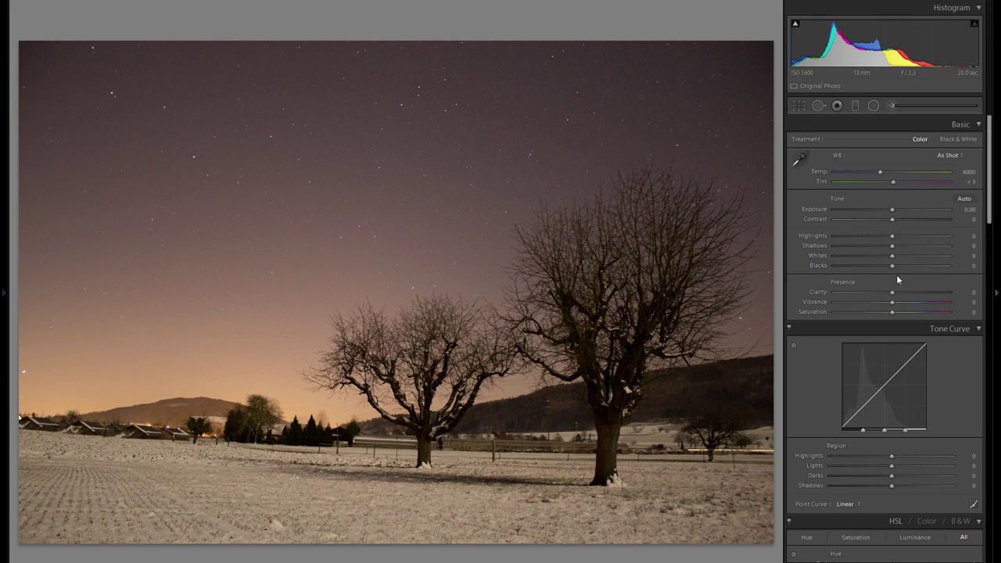
- Enable chromatic aberration removal and lens profile corrections, using the Canon EF-S 18-55mm f/3.5-5.6 IS STM profile
{"action": "scroll", "coordinate": [888, 282], "scroll_direction": "down", "scroll_amount": 10}
{"action": "scroll", "coordinate": [883, 289], "scroll_direction": "down", "scroll_amount": 3}
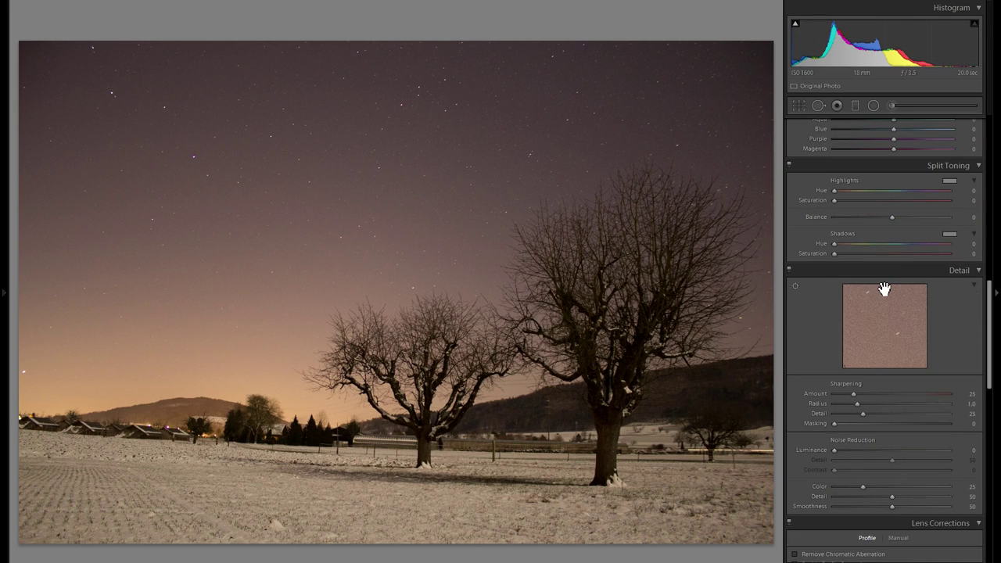
{"action": "scroll", "coordinate": [883, 288], "scroll_direction": "down", "scroll_amount": 6}
{"action": "scroll", "coordinate": [871, 273], "scroll_direction": "down", "scroll_amount": 3}
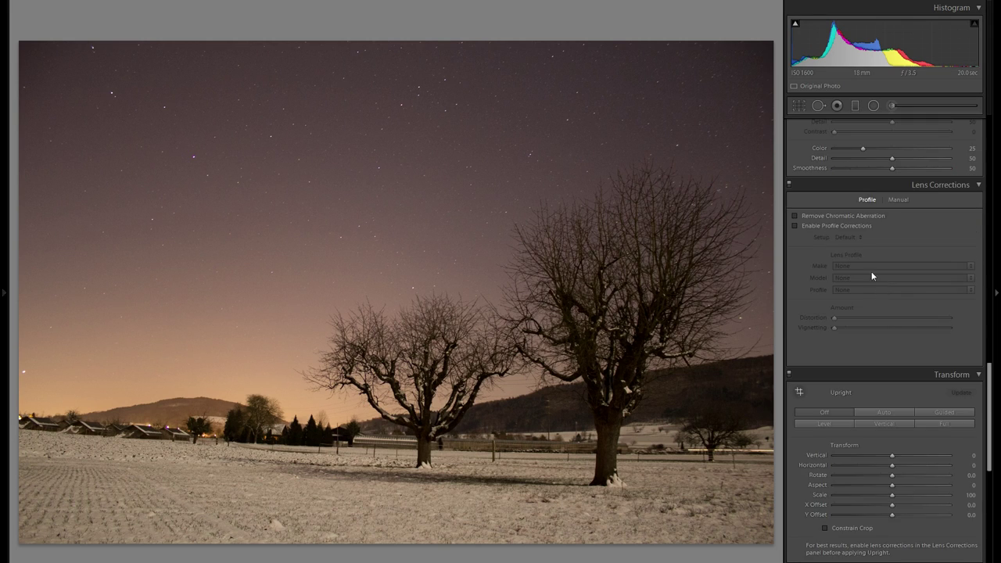
{"action": "left_click", "coordinate": [848, 218]}
{"action": "left_click", "coordinate": [826, 224]}
{"action": "left_click", "coordinate": [867, 265]}
{"action": "left_click", "coordinate": [867, 265]}
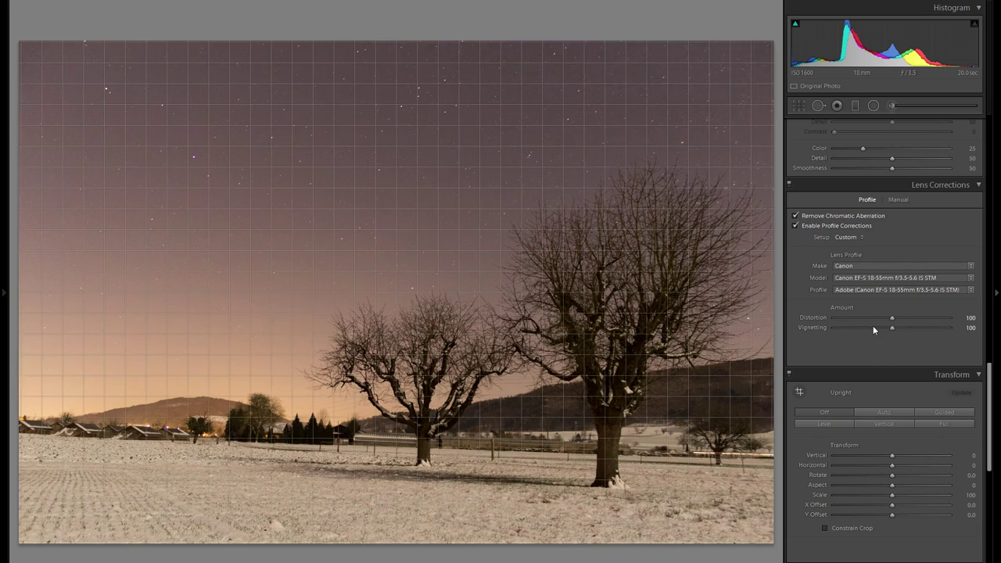
- Set the lens profile's vignetting amount to 49 and compare the photo without and with the lens corrections
{"action": "left_click", "coordinate": [862, 328]}
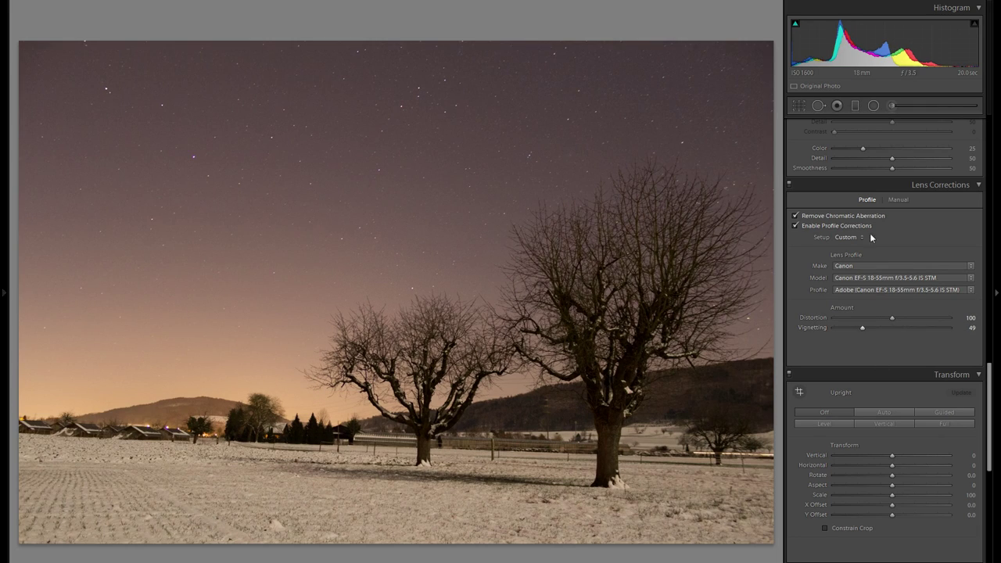
{"action": "left_click", "coordinate": [790, 185]}
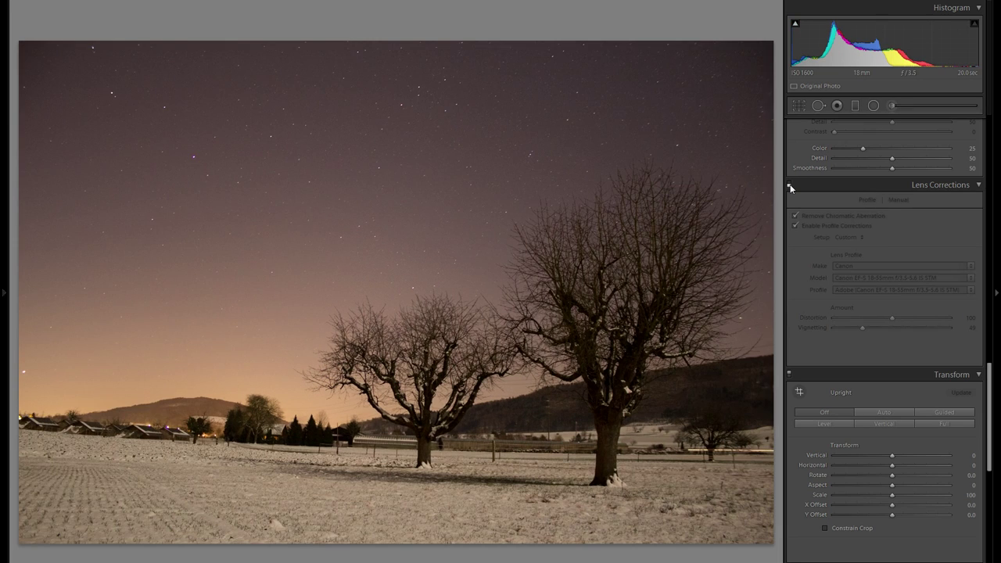
{"action": "left_click", "coordinate": [789, 185]}
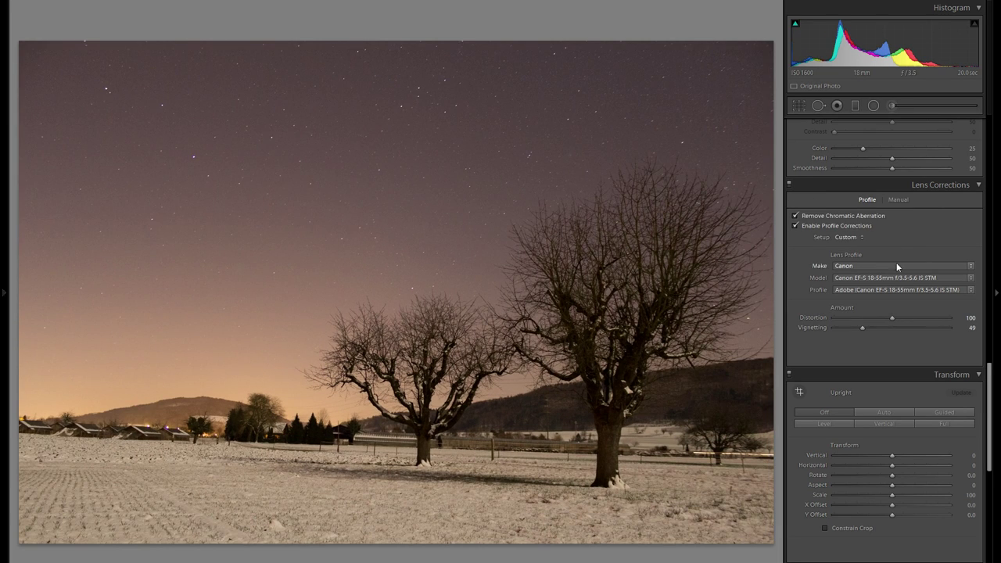
- Zoom in on the starry sky and set the color noise reduction to 100 and its smoothness to 100
{"action": "scroll", "coordinate": [897, 259], "scroll_direction": "up", "scroll_amount": 5}
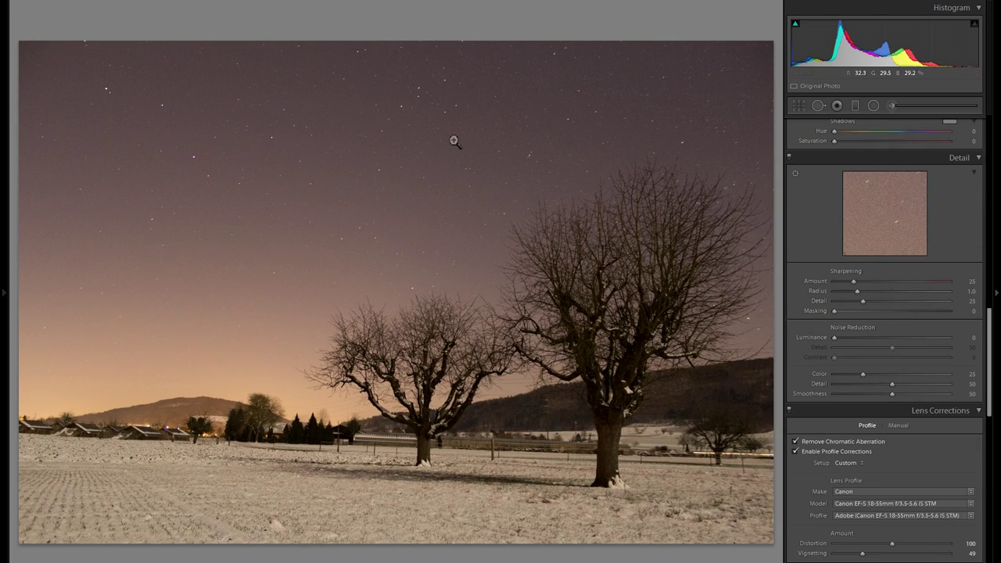
{"action": "left_click", "coordinate": [311, 111]}
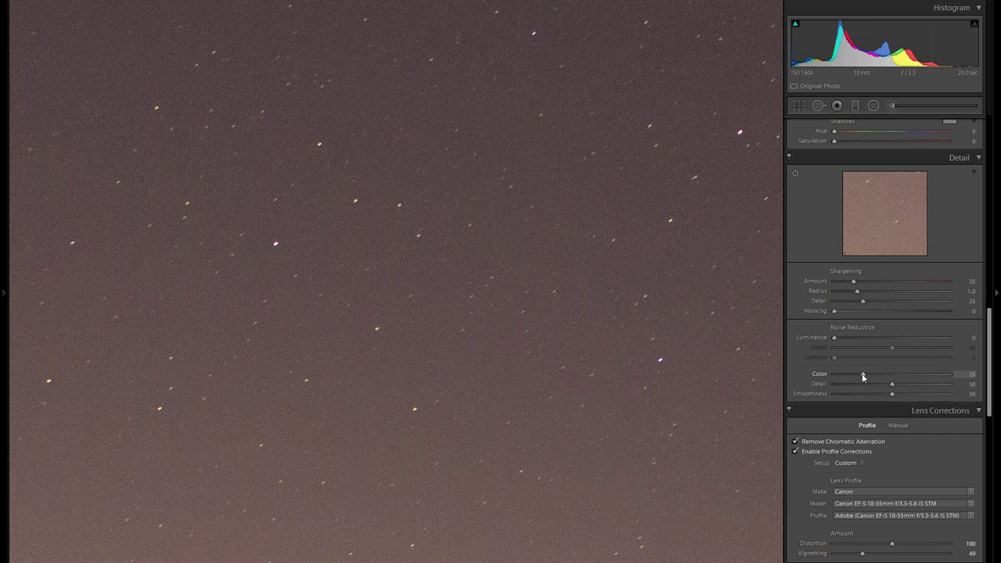
{"action": "left_click_drag", "start_coordinate": [863, 377], "coordinate": [965, 380]}
{"action": "left_click_drag", "start_coordinate": [895, 395], "coordinate": [950, 395]}
{"action": "left_click", "coordinate": [538, 294]}
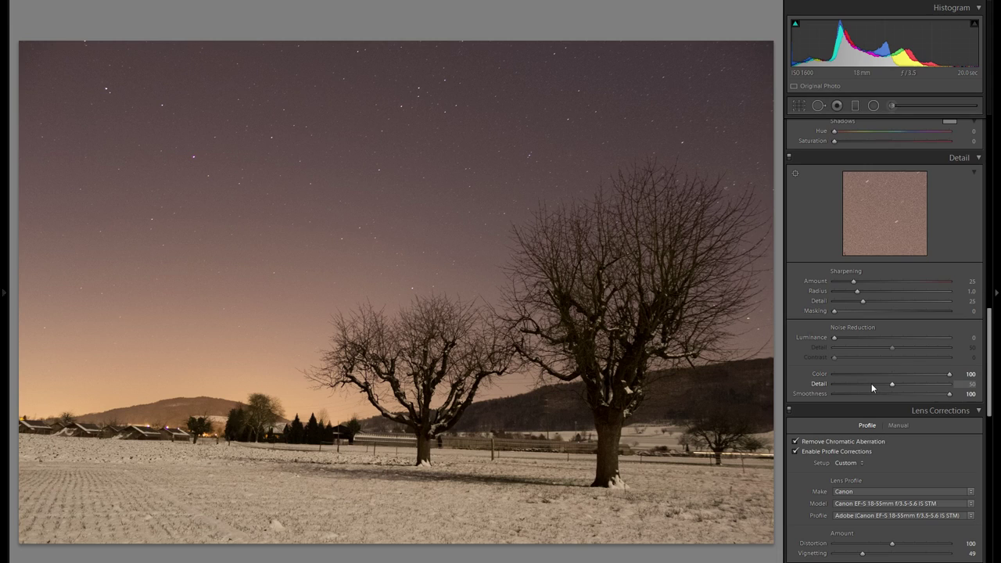
- Straighten the photo by rotating the crop to an angle of -1.85 and apply it
{"action": "scroll", "coordinate": [886, 384], "scroll_direction": "up", "scroll_amount": 3}
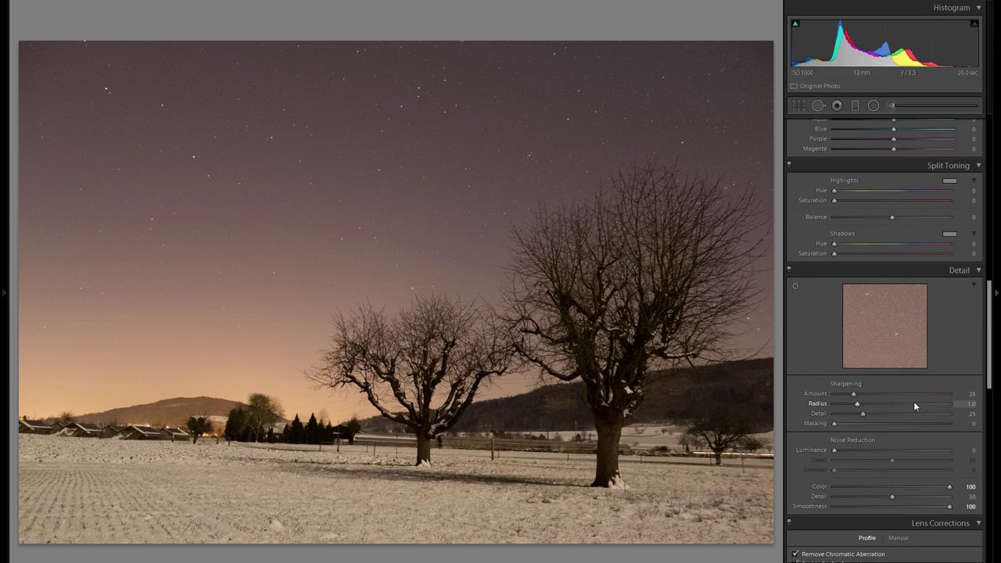
{"action": "scroll", "coordinate": [925, 432], "scroll_direction": "up", "scroll_amount": 8}
{"action": "scroll", "coordinate": [910, 453], "scroll_direction": "up", "scroll_amount": 8}
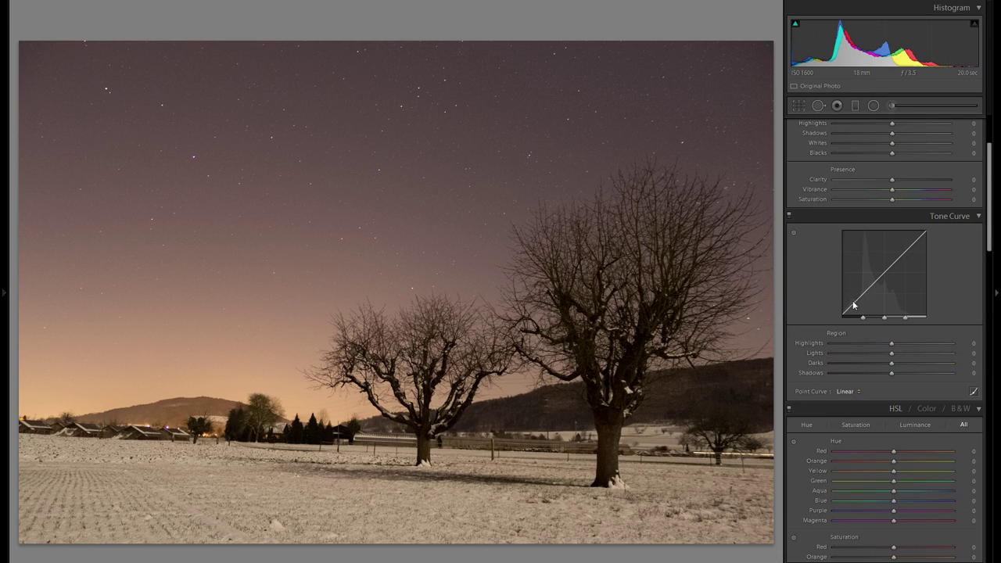
{"action": "left_click", "coordinate": [799, 106]}
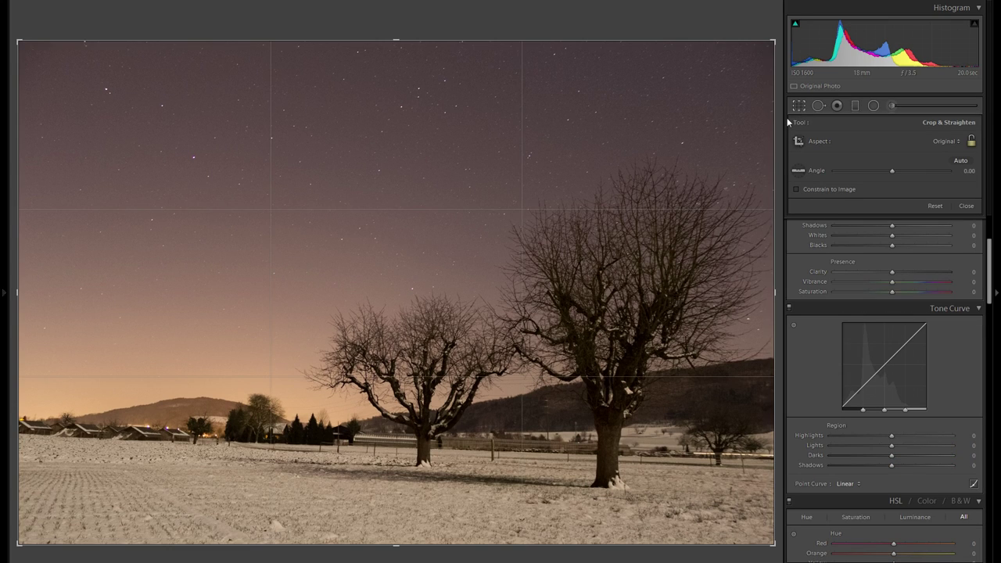
{"action": "left_click_drag", "start_coordinate": [781, 162], "coordinate": [778, 145]}
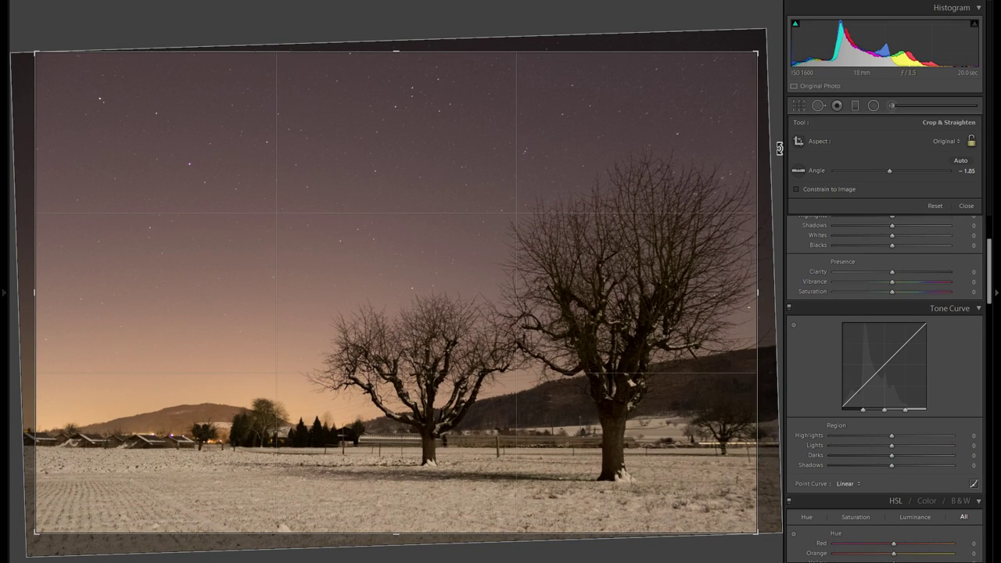
{"action": "key", "text": "Return"}
- Cool the white balance by setting the color temperature to 3855
{"action": "scroll", "coordinate": [905, 309], "scroll_direction": "up", "scroll_amount": 3}
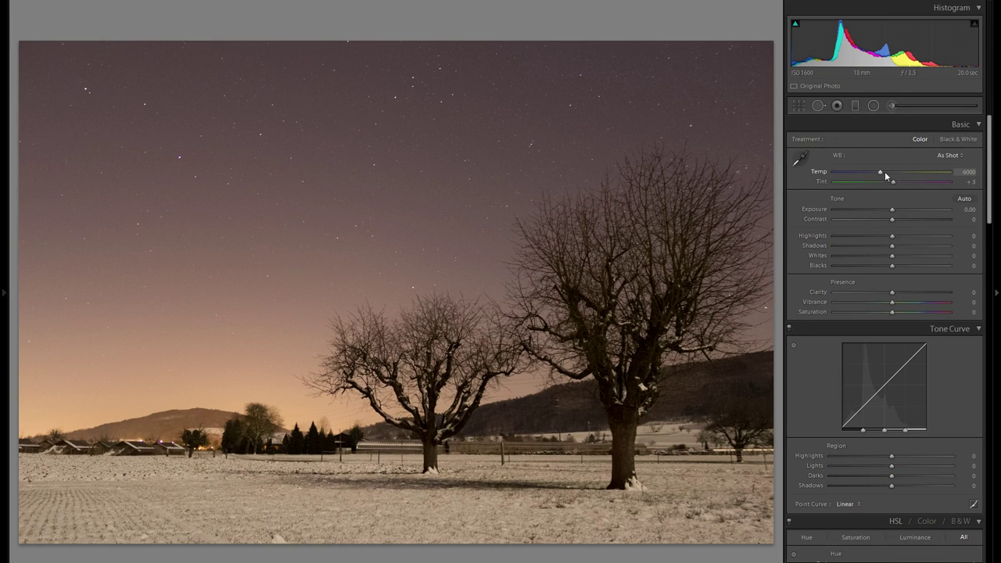
{"action": "left_click_drag", "start_coordinate": [882, 177], "coordinate": [858, 177]}
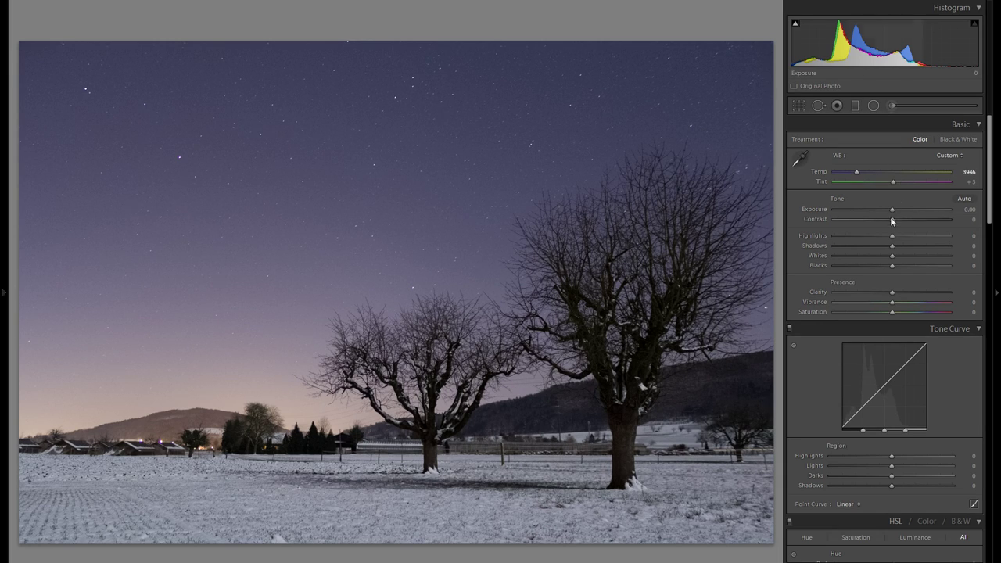
{"action": "left_click_drag", "start_coordinate": [857, 172], "coordinate": [855, 172]}
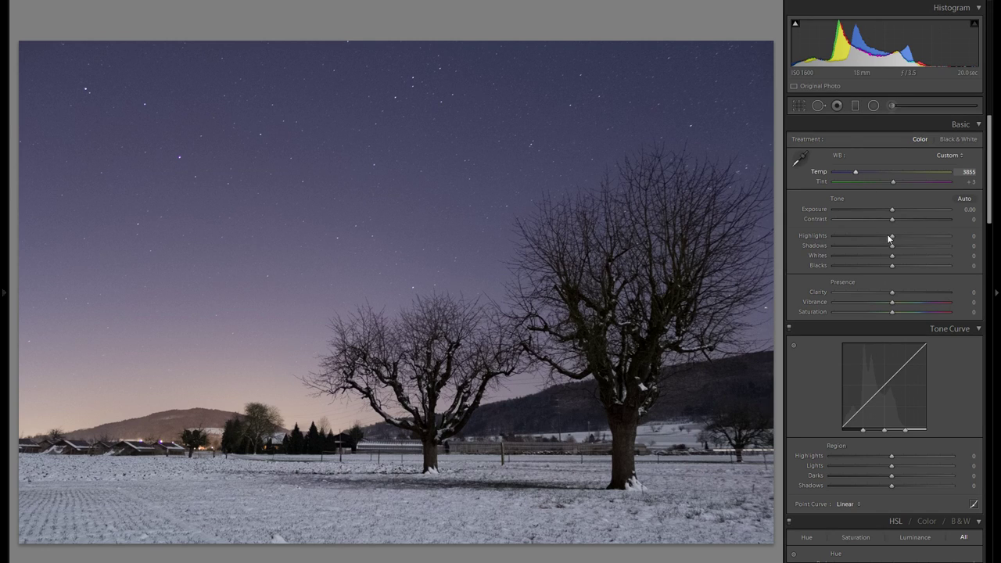
{"action": "left_click_drag", "start_coordinate": [896, 211], "coordinate": [886, 209]}
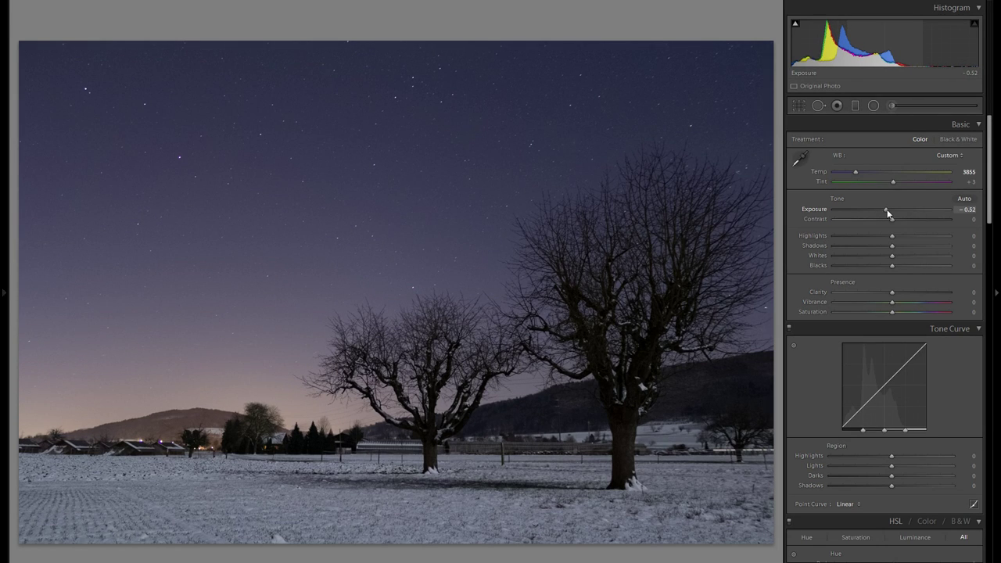
{"action": "left_click_drag", "start_coordinate": [887, 210], "coordinate": [875, 209]}
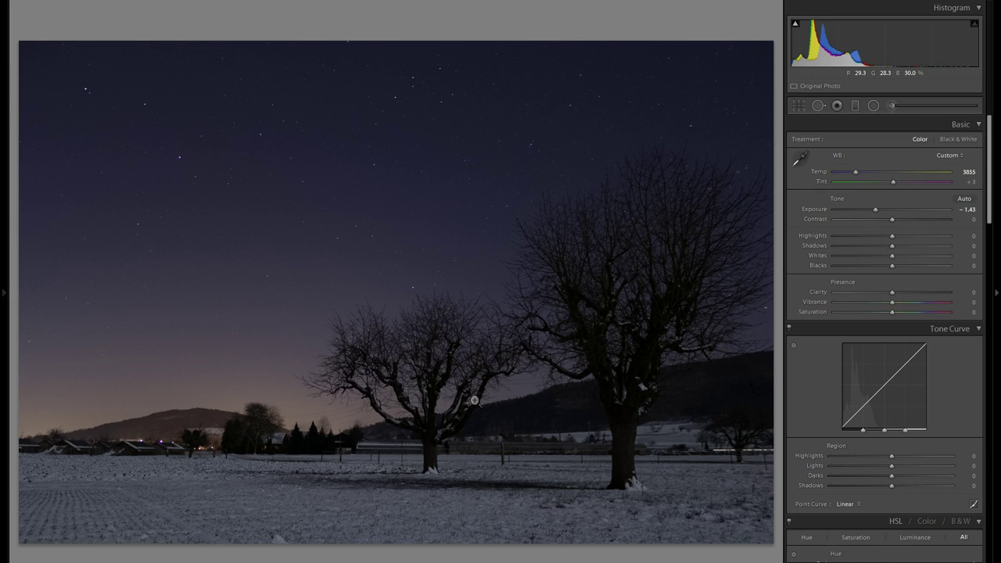
{"action": "double_click", "coordinate": [813, 210]}
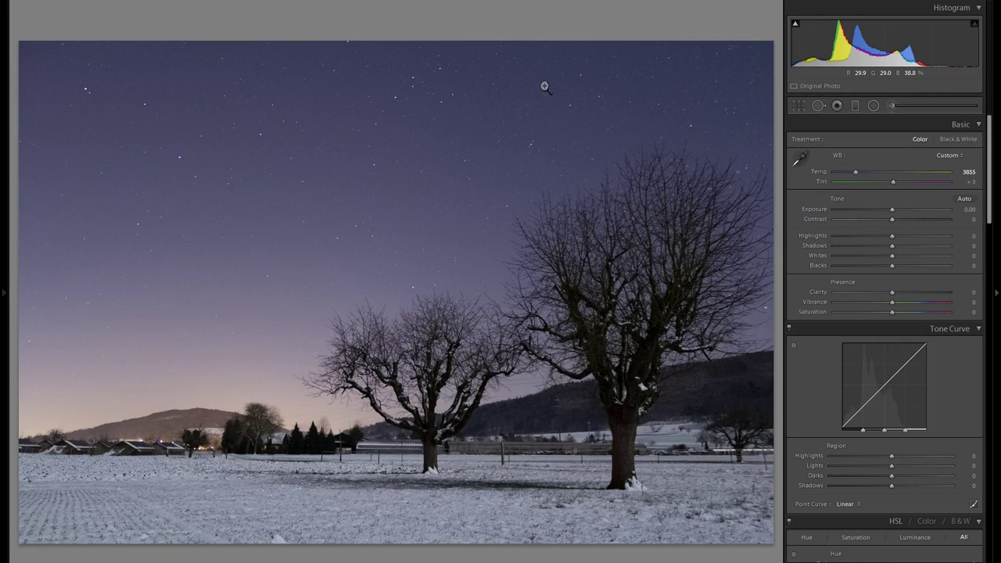
{"action": "mouse_move", "coordinate": [882, 209]}
{"action": "left_mouse_down"}
{"action": "mouse_move", "coordinate": [844, 209]}
{"action": "mouse_move", "coordinate": [896, 209]}
{"action": "left_mouse_up"}
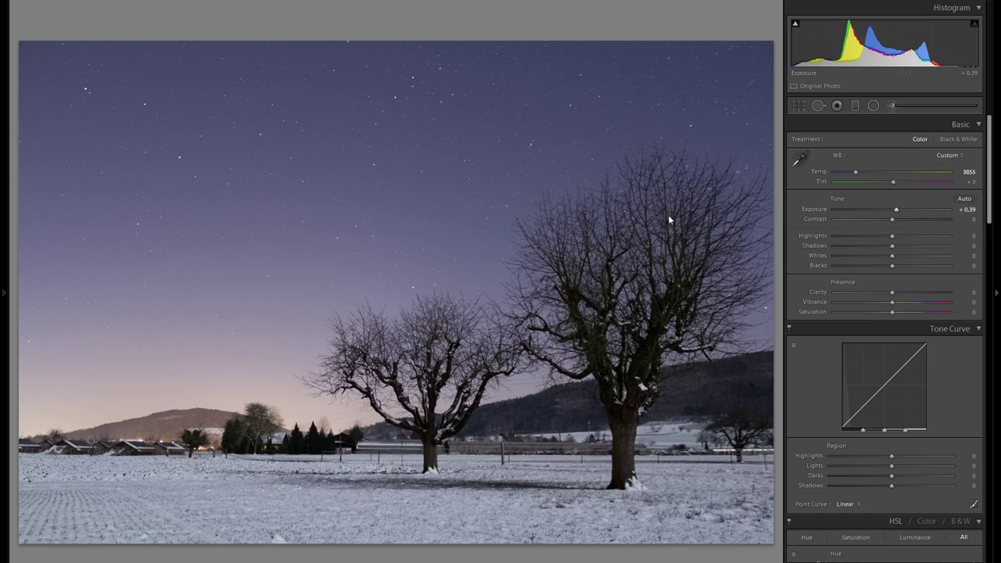
{"action": "double_click", "coordinate": [823, 210]}
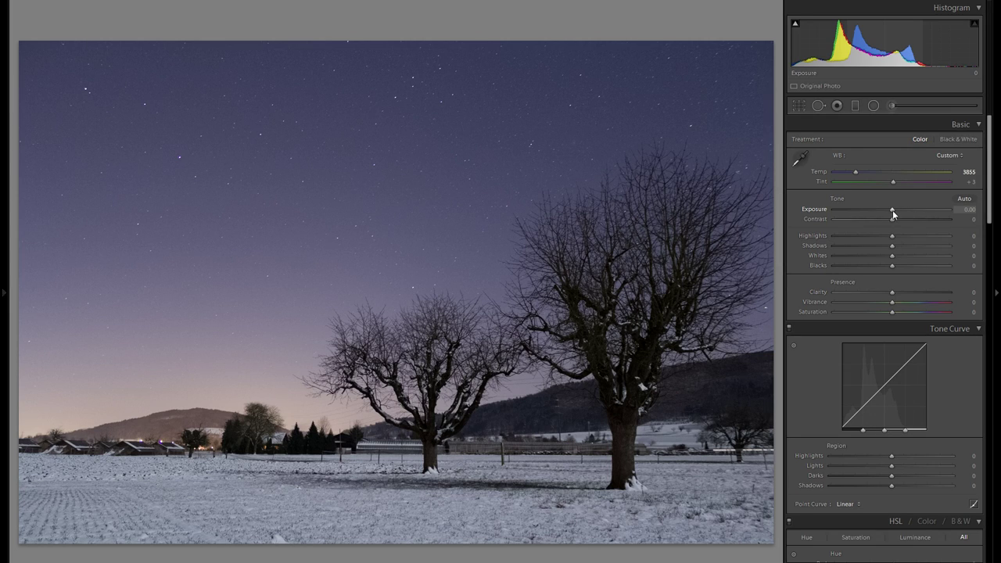
- Raise the photo's exposure to +0.34 and its contrast to +100
{"action": "left_click_drag", "start_coordinate": [893, 210], "coordinate": [895, 213]}
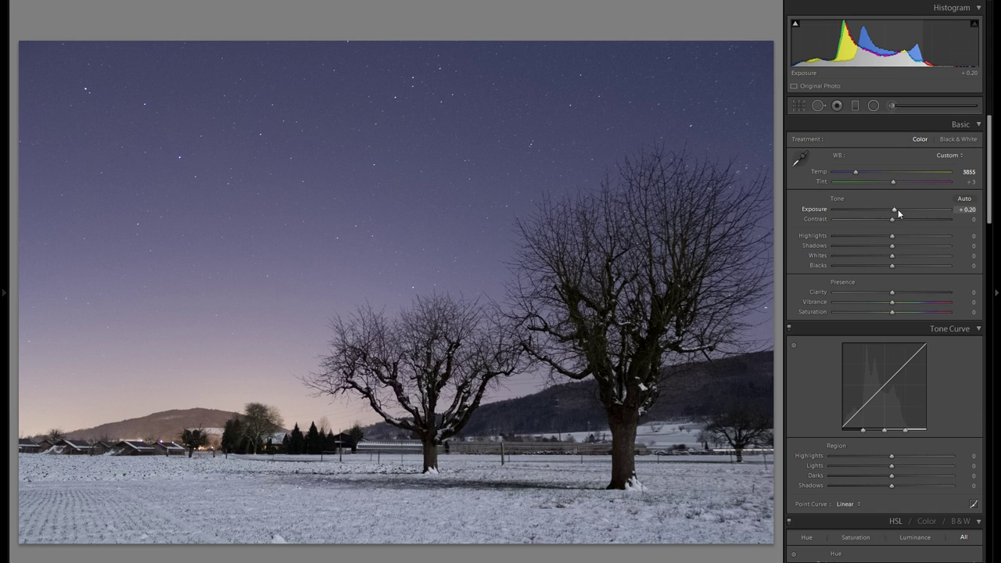
{"action": "left_click_drag", "start_coordinate": [895, 209], "coordinate": [896, 210]}
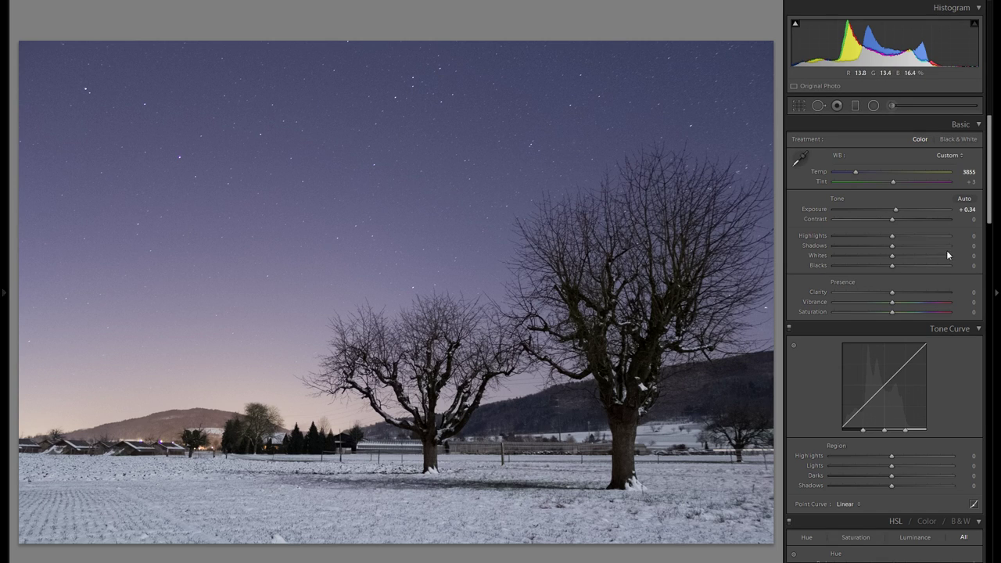
{"action": "left_click_drag", "start_coordinate": [896, 223], "coordinate": [993, 225]}
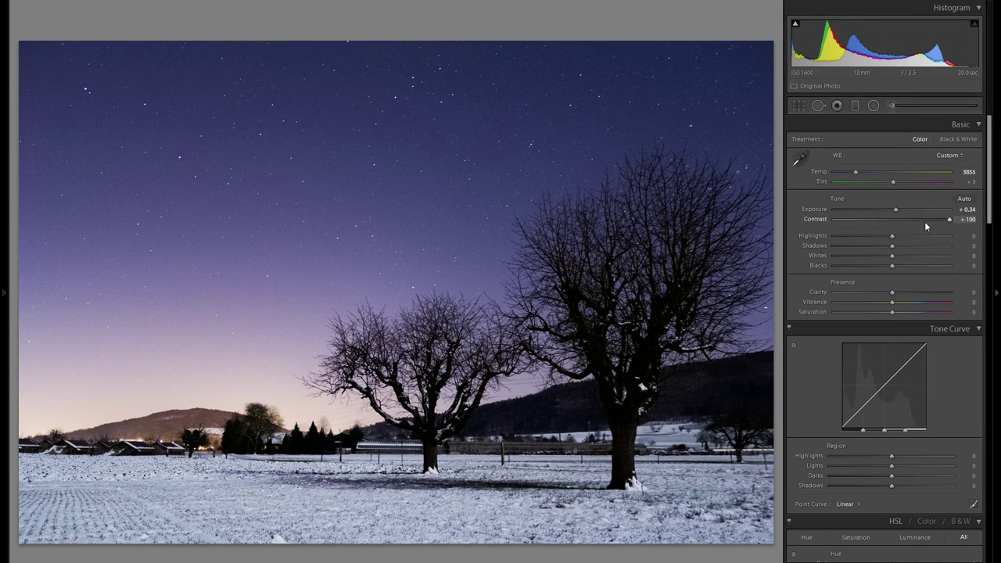
- Lower the highlights to -100 and raise the shadows to +100
{"action": "left_click_drag", "start_coordinate": [894, 238], "coordinate": [210, 380]}
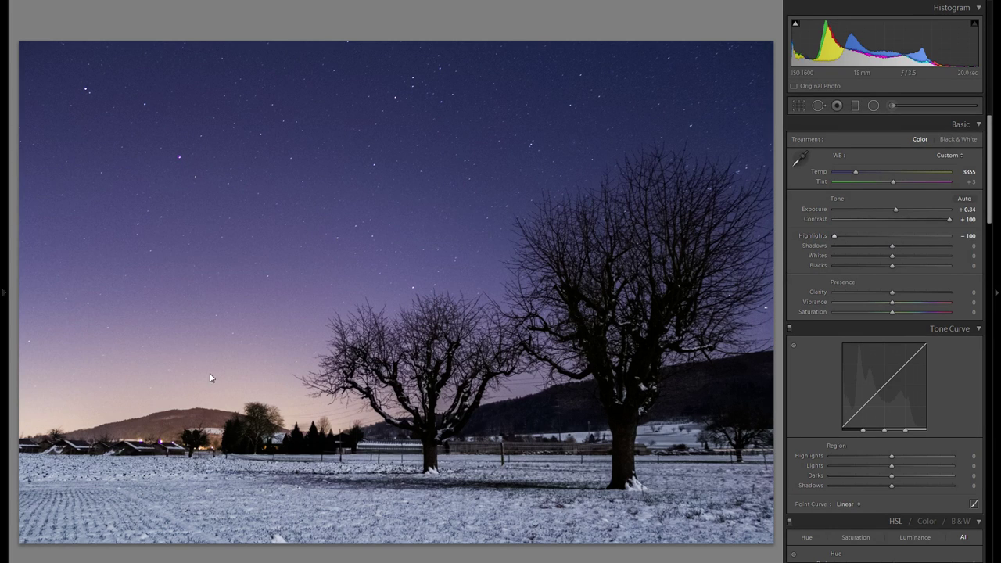
{"action": "double_click", "coordinate": [870, 236]}
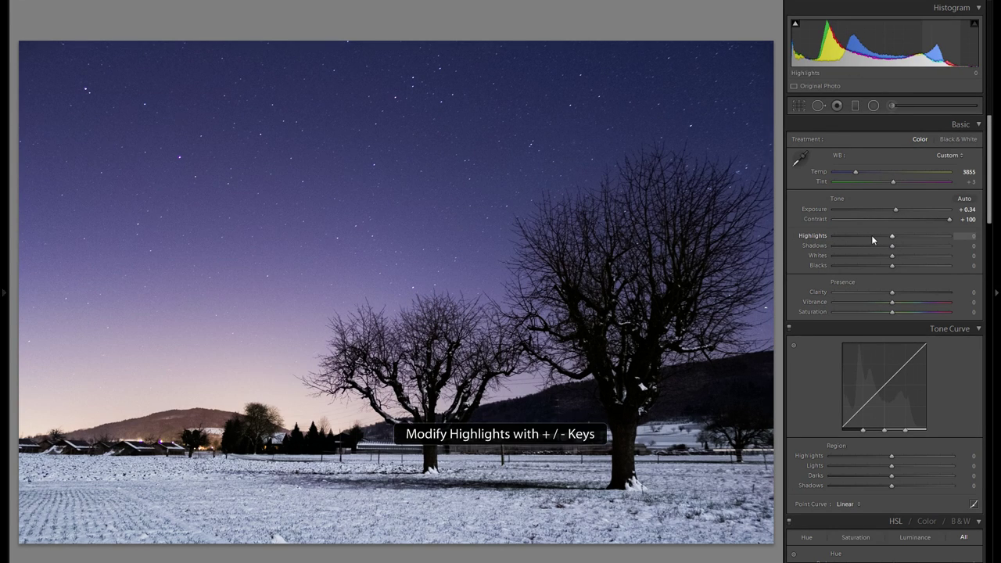
{"action": "left_click_drag", "start_coordinate": [892, 237], "coordinate": [702, 244]}
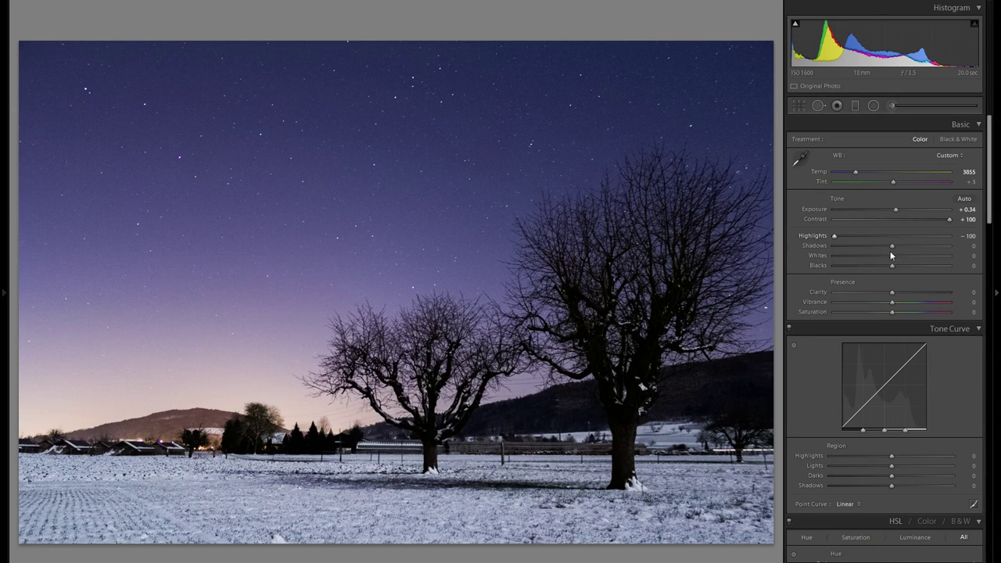
{"action": "left_click_drag", "start_coordinate": [892, 246], "coordinate": [950, 245]}
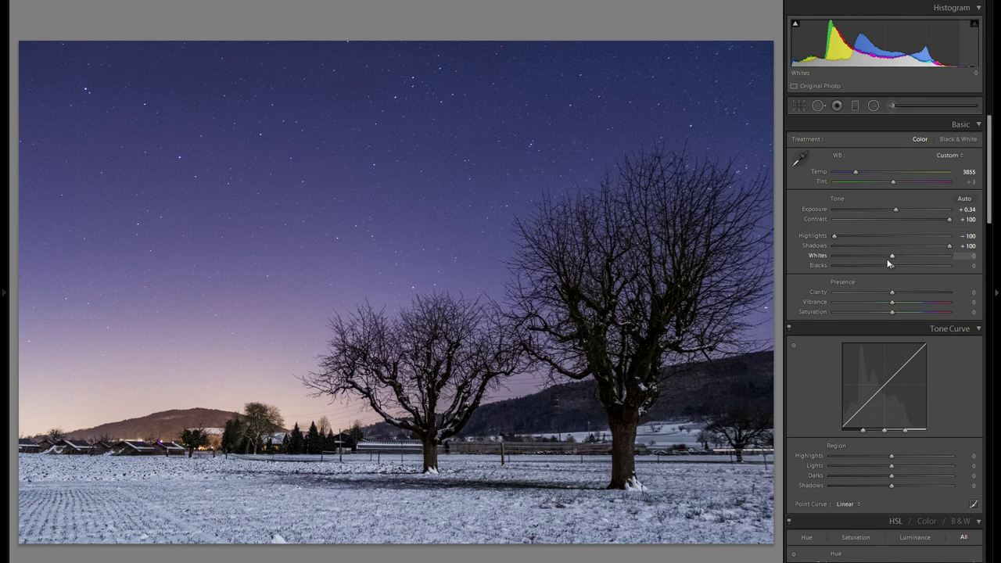
- Set the whites to +20 and the blacks to -51, and compare the result side by side with the original
{"action": "mouse_move", "coordinate": [892, 255]}
{"action": "left_mouse_down"}
{"action": "mouse_move", "coordinate": [933, 255]}
{"action": "mouse_move", "coordinate": [905, 255]}
{"action": "left_mouse_up"}
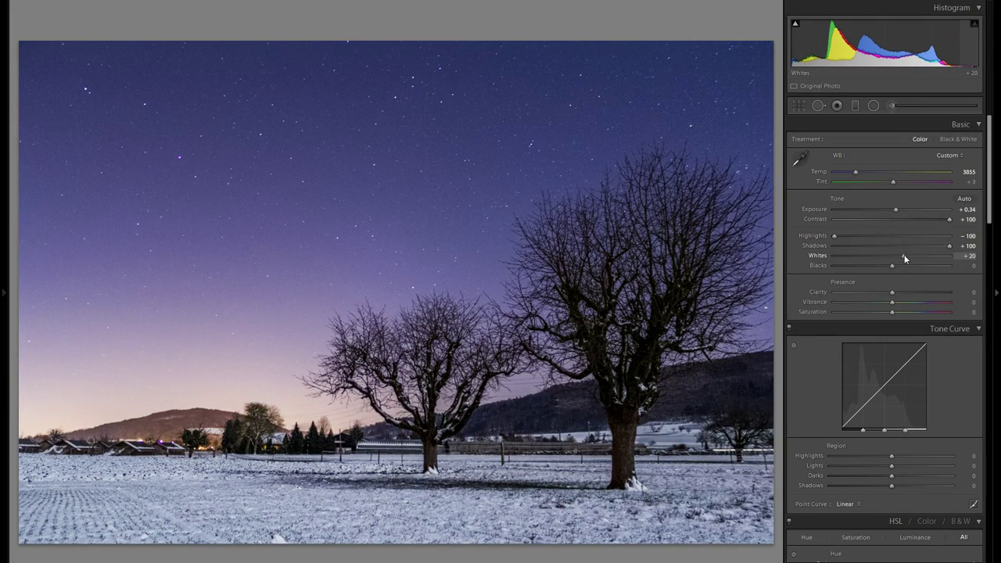
{"action": "left_click_drag", "start_coordinate": [890, 266], "coordinate": [860, 266]}
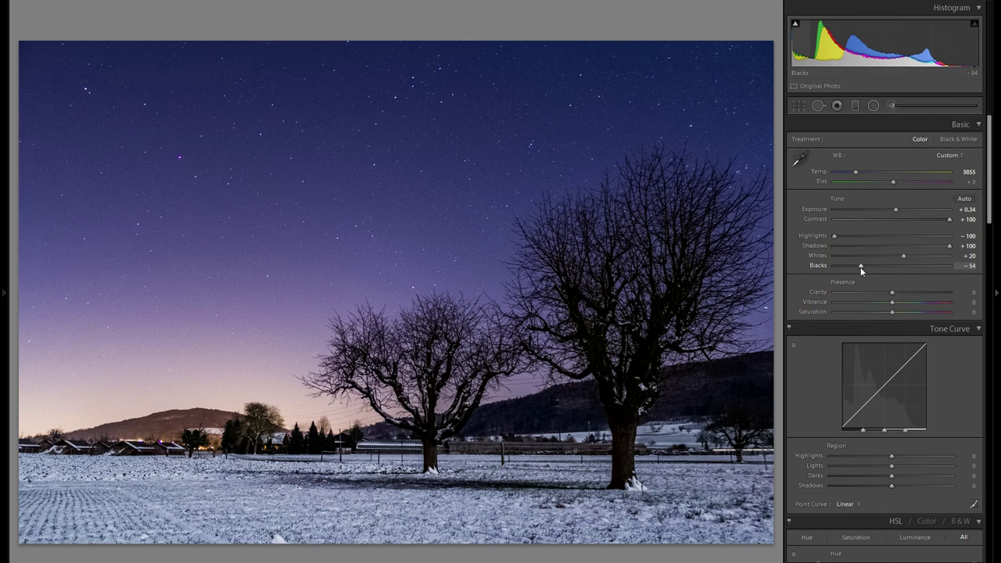
{"action": "mouse_move", "coordinate": [861, 267]}
{"action": "left_mouse_down"}
{"action": "mouse_move", "coordinate": [852, 266]}
{"action": "mouse_move", "coordinate": [861, 268]}
{"action": "left_mouse_up"}
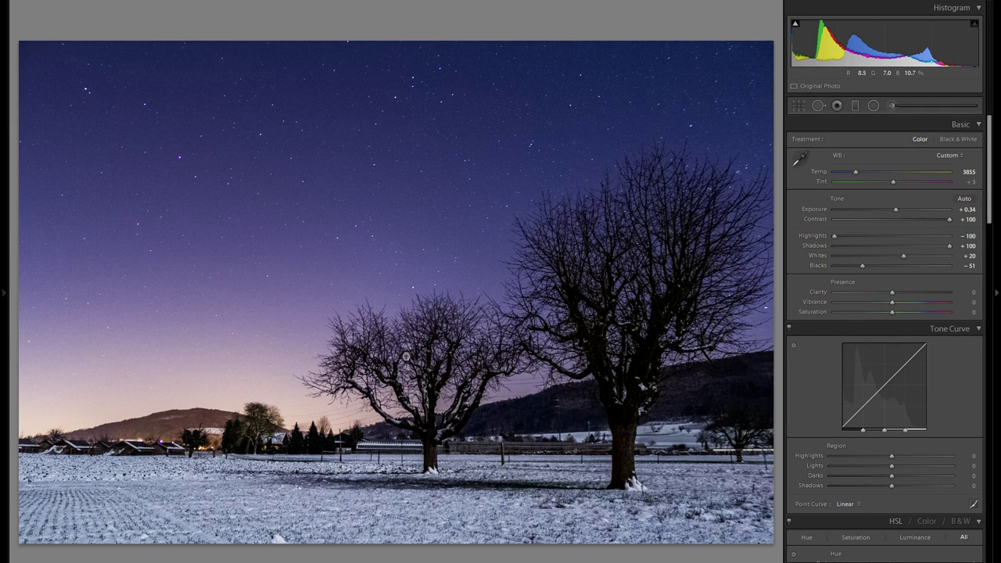
{"action": "key", "text": "y"}
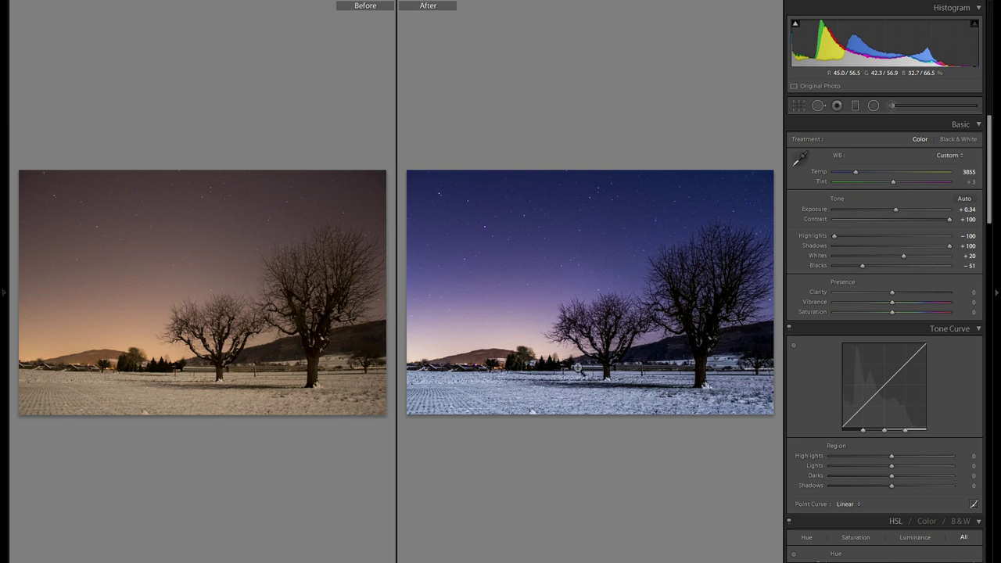
{"action": "key", "text": "y"}
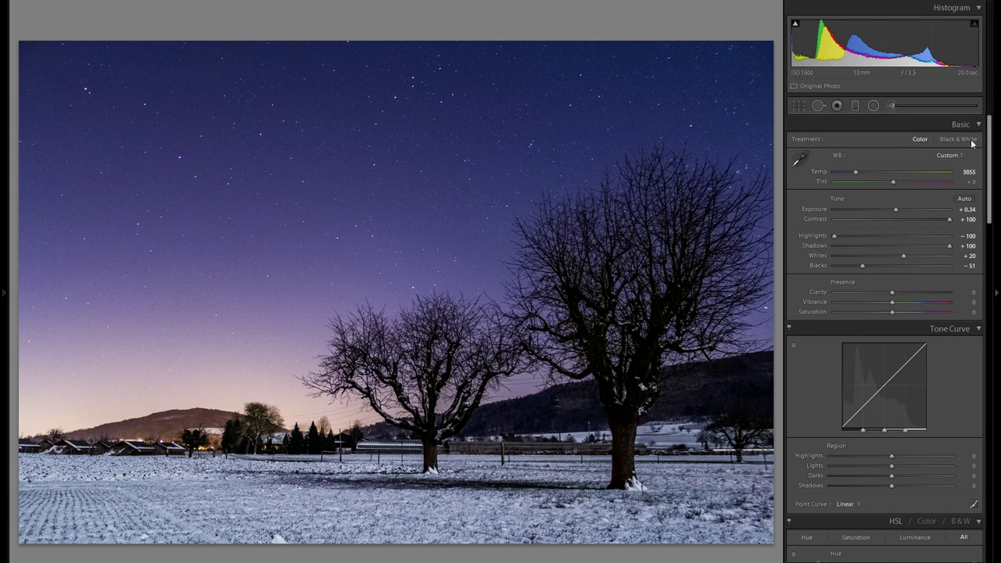
- Add a slightly tilted graduated filter over the snowy foreground and set its exposure to -2.19
{"action": "left_click", "coordinate": [857, 105]}
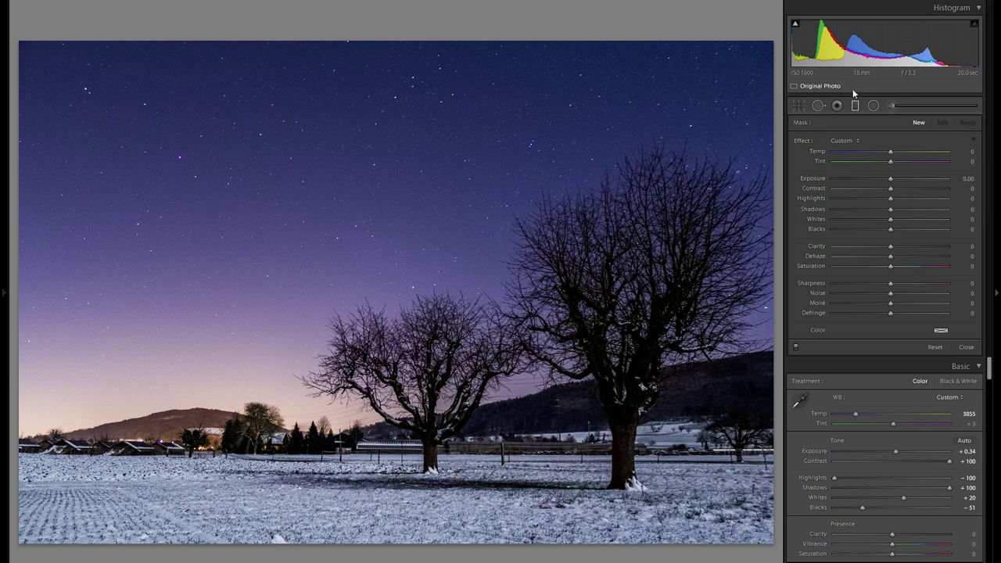
{"action": "left_click_drag", "start_coordinate": [308, 399], "coordinate": [320, 289]}
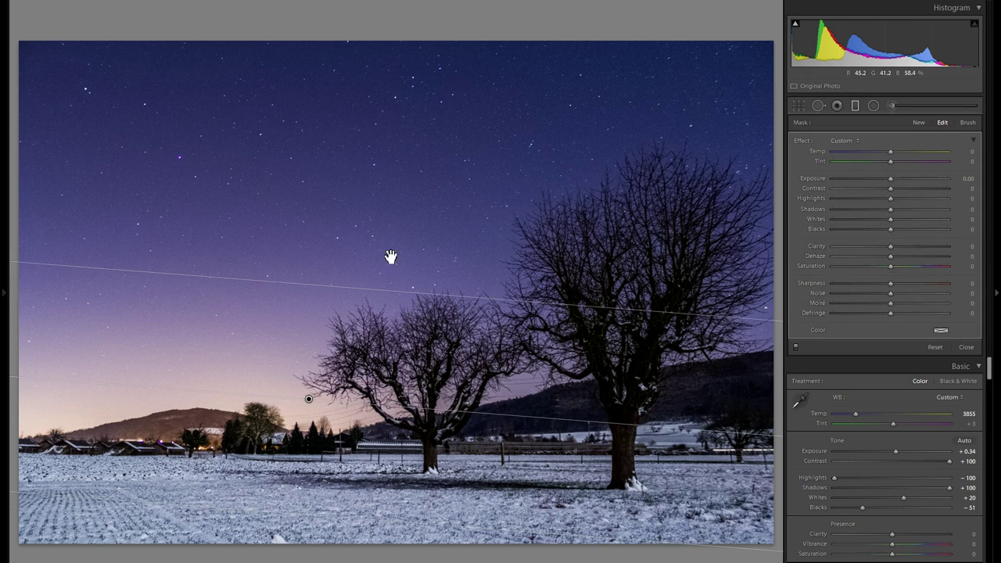
{"action": "left_click_drag", "start_coordinate": [888, 183], "coordinate": [863, 180]}
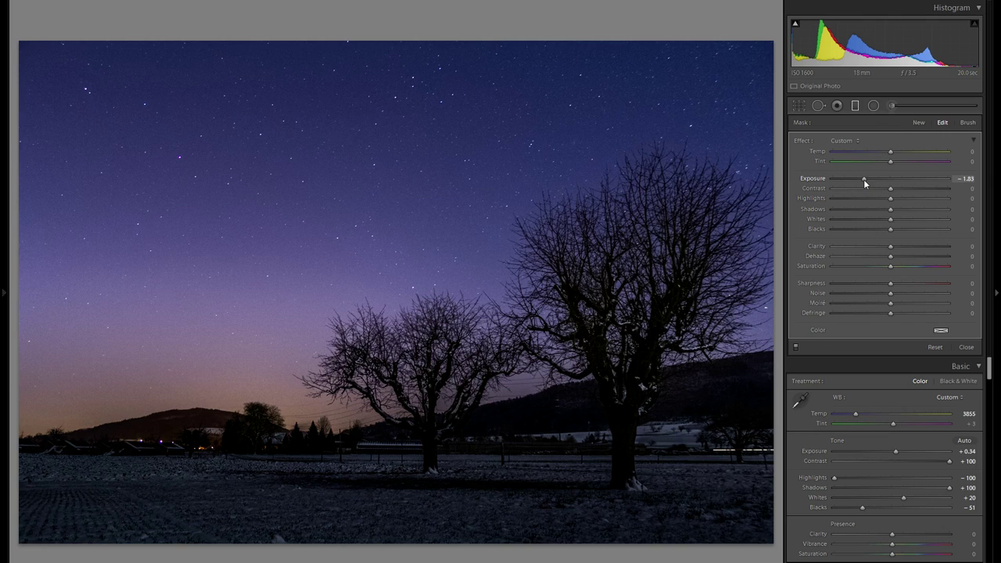
{"action": "left_click_drag", "start_coordinate": [867, 180], "coordinate": [851, 179]}
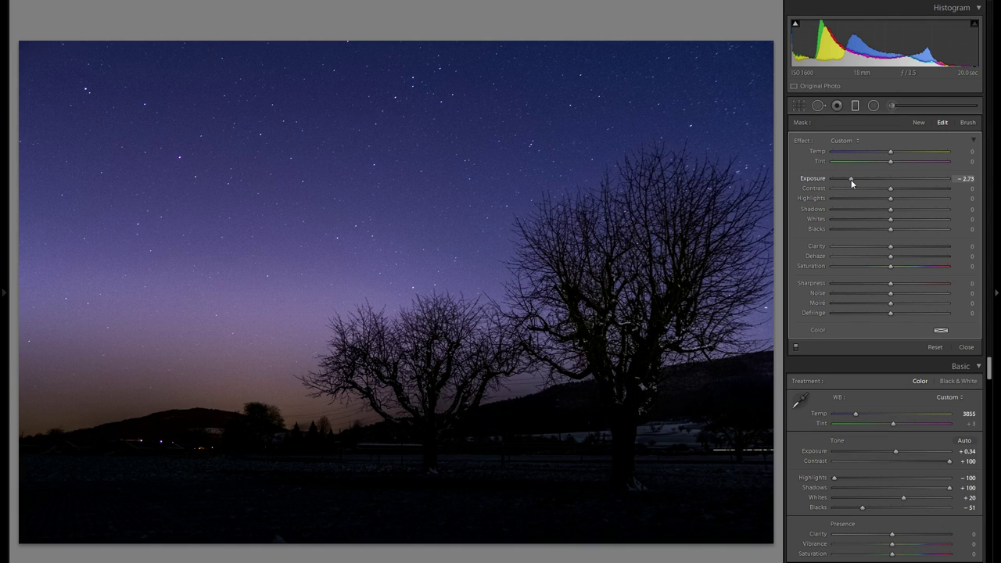
{"action": "left_click_drag", "start_coordinate": [858, 180], "coordinate": [859, 180]}
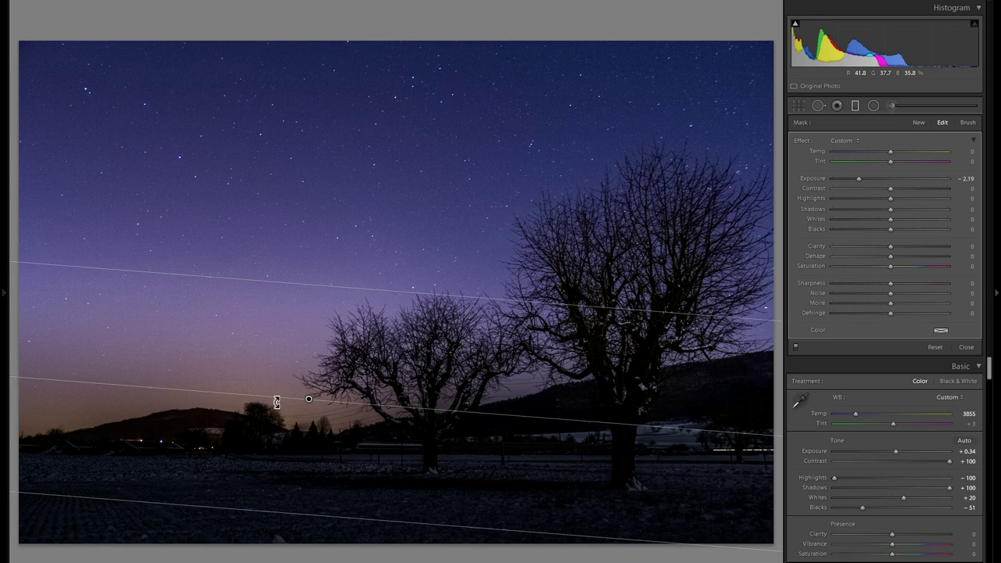
- Fine-tune the upper edge of the graduated filter just above the smaller tree and finish editing the filter
{"action": "left_click_drag", "start_coordinate": [370, 301], "coordinate": [378, 266]}
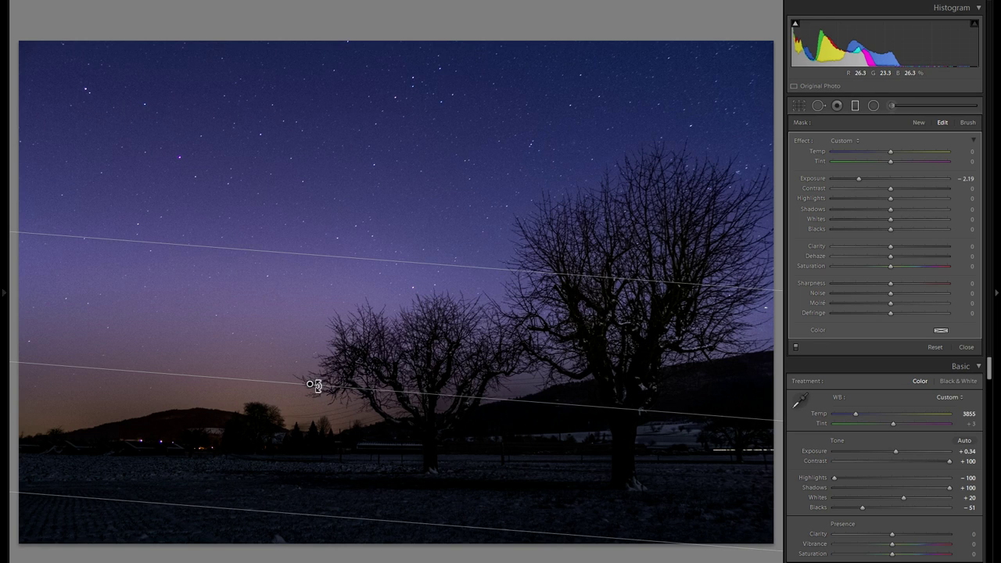
{"action": "left_click_drag", "start_coordinate": [375, 261], "coordinate": [378, 288]}
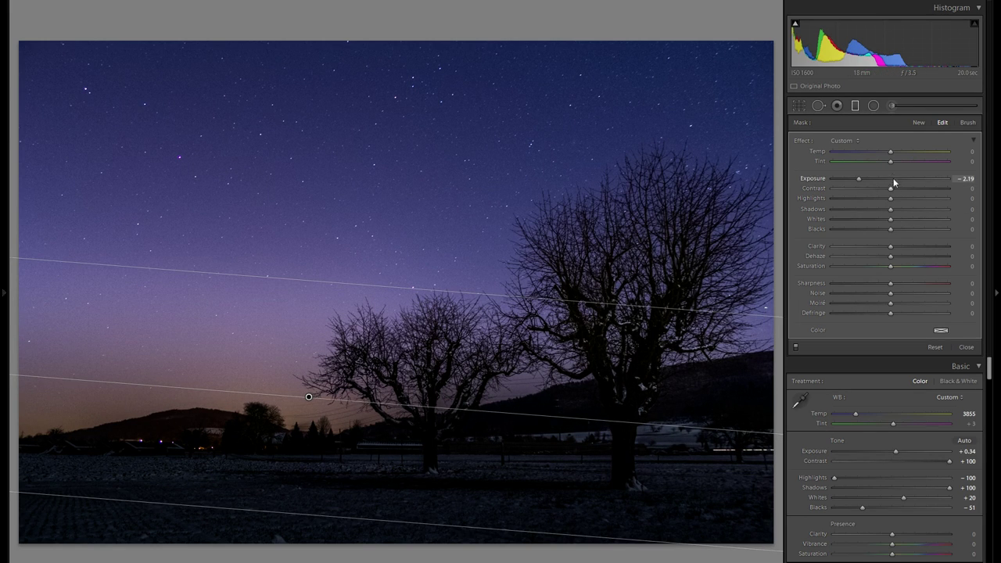
{"action": "left_click", "coordinate": [856, 106]}
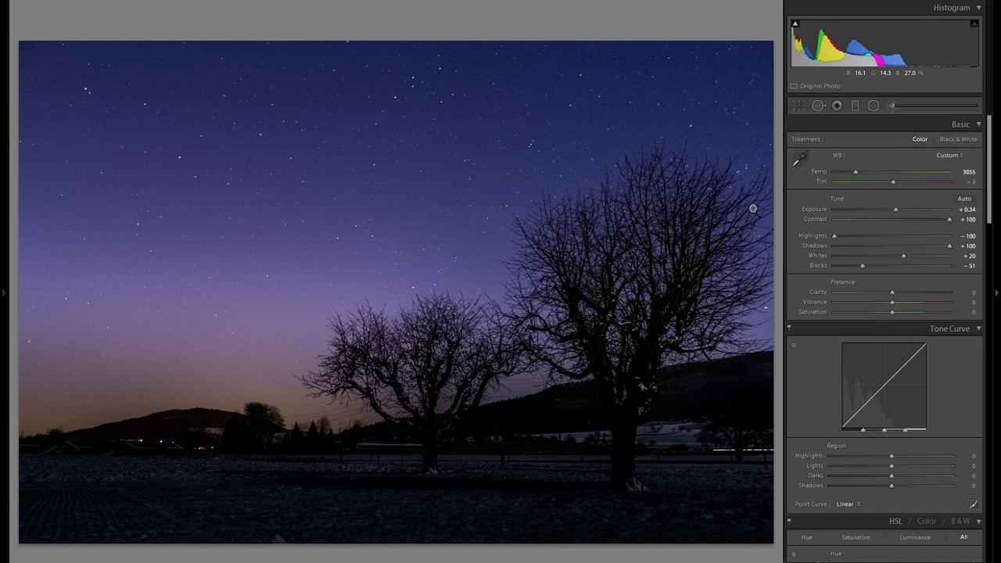
- Set the tone curve regions to highlights +100, lights -17, darks +14 and shadows -14
{"action": "scroll", "coordinate": [931, 329], "scroll_direction": "down", "scroll_amount": 3}
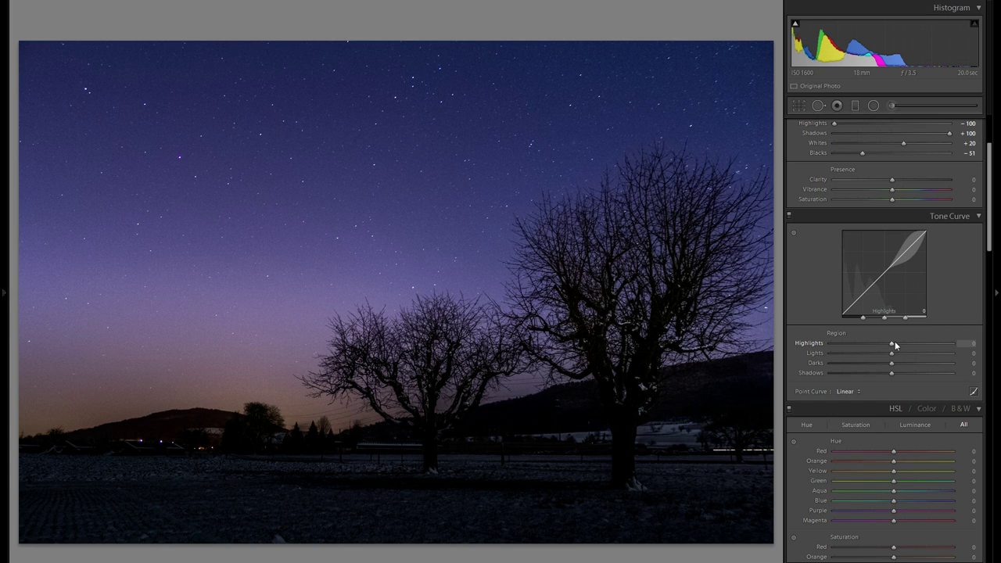
{"action": "left_click_drag", "start_coordinate": [894, 342], "coordinate": [953, 343]}
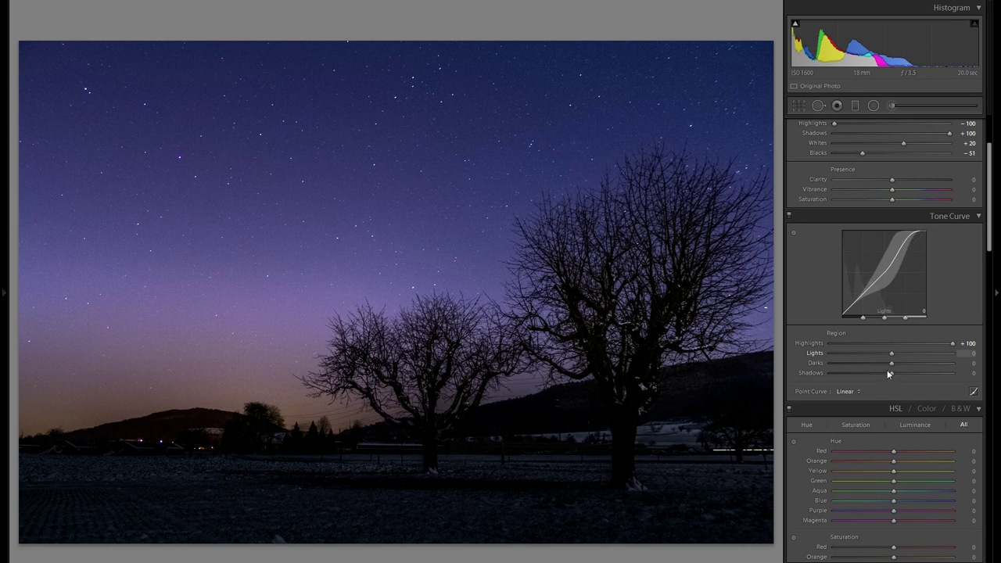
{"action": "mouse_move", "coordinate": [893, 353]}
{"action": "left_mouse_down"}
{"action": "mouse_move", "coordinate": [874, 354]}
{"action": "mouse_move", "coordinate": [900, 364]}
{"action": "left_mouse_up"}
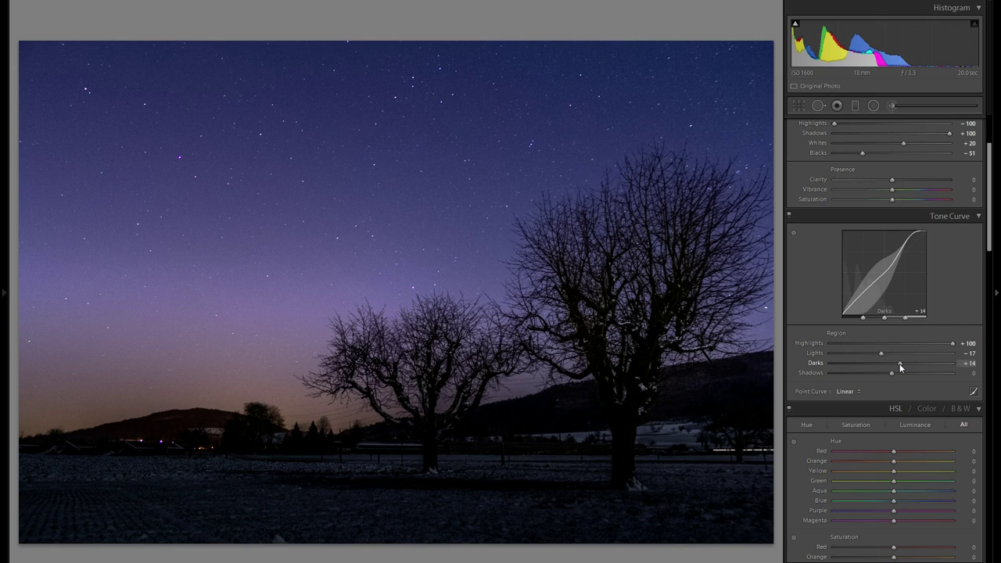
{"action": "mouse_move", "coordinate": [900, 363]}
{"action": "left_mouse_down"}
{"action": "mouse_move", "coordinate": [872, 373]}
{"action": "mouse_move", "coordinate": [883, 372]}
{"action": "left_mouse_up"}
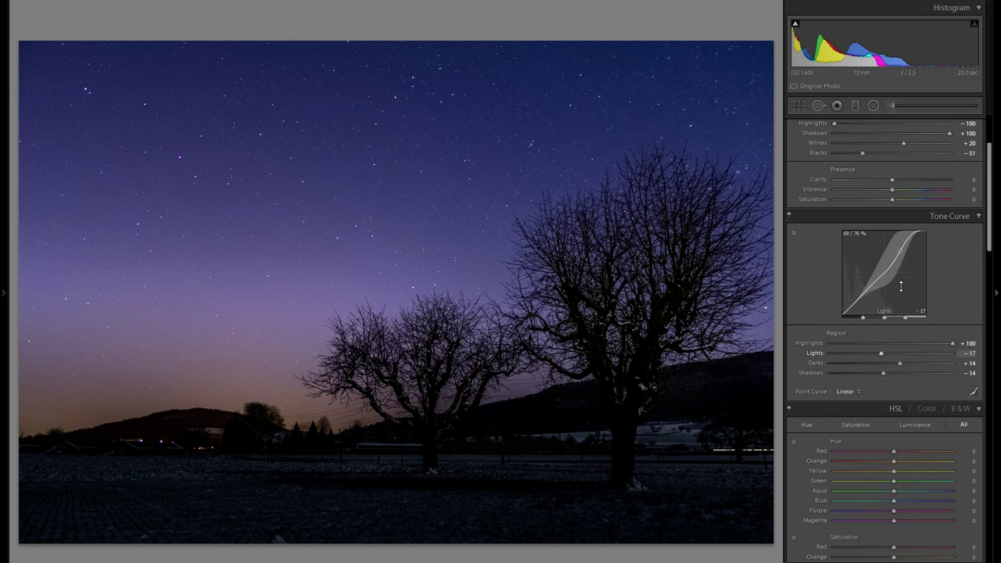
- Look over the remaining develop settings from HSL and Split Toning to Effects and Camera Calibration
{"action": "scroll", "coordinate": [906, 296], "scroll_direction": "down", "scroll_amount": 5}
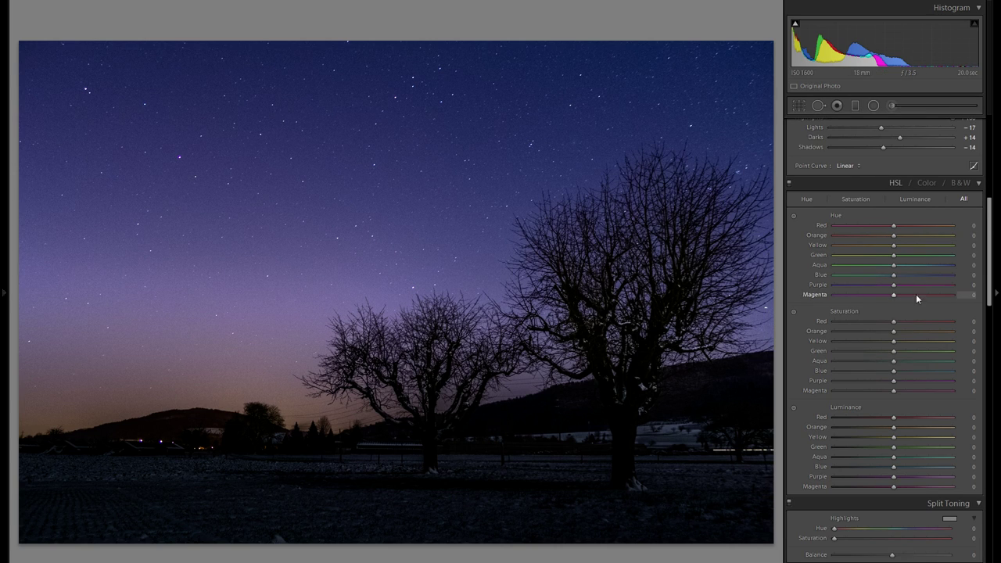
{"action": "scroll", "coordinate": [914, 287], "scroll_direction": "down", "scroll_amount": 5}
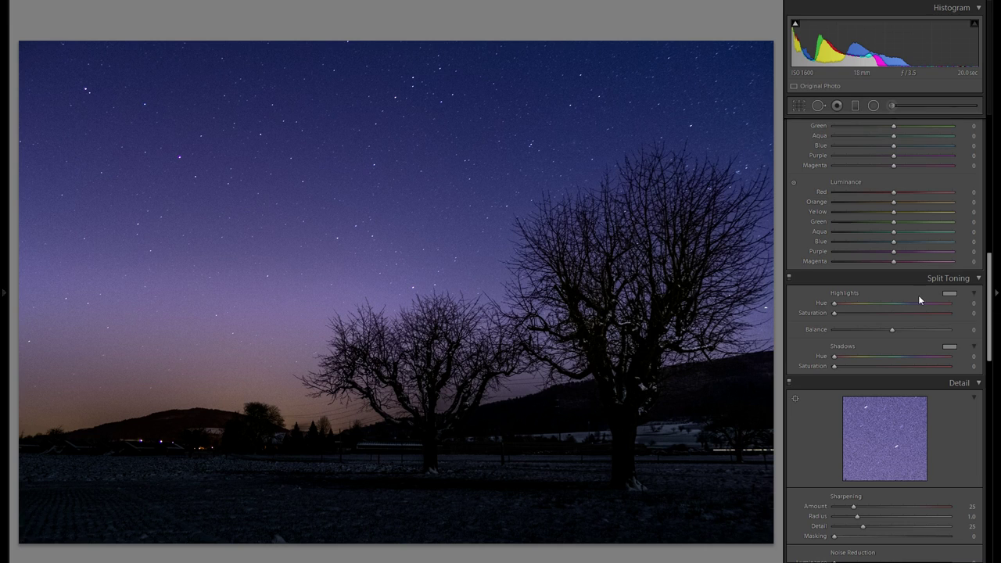
{"action": "scroll", "coordinate": [918, 296], "scroll_direction": "down", "scroll_amount": 7}
{"action": "scroll", "coordinate": [904, 279], "scroll_direction": "down", "scroll_amount": 5}
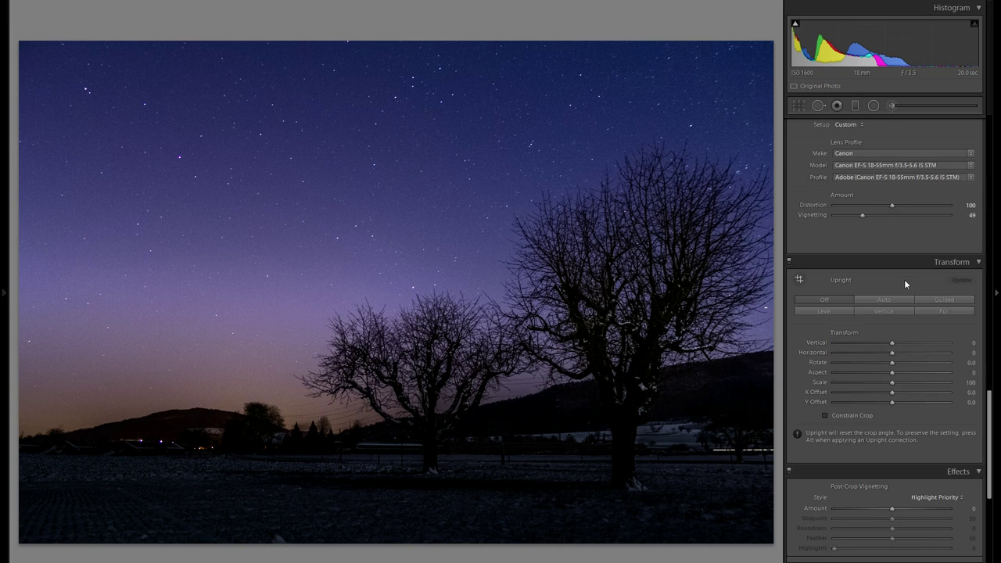
{"action": "scroll", "coordinate": [899, 280], "scroll_direction": "down", "scroll_amount": 5}
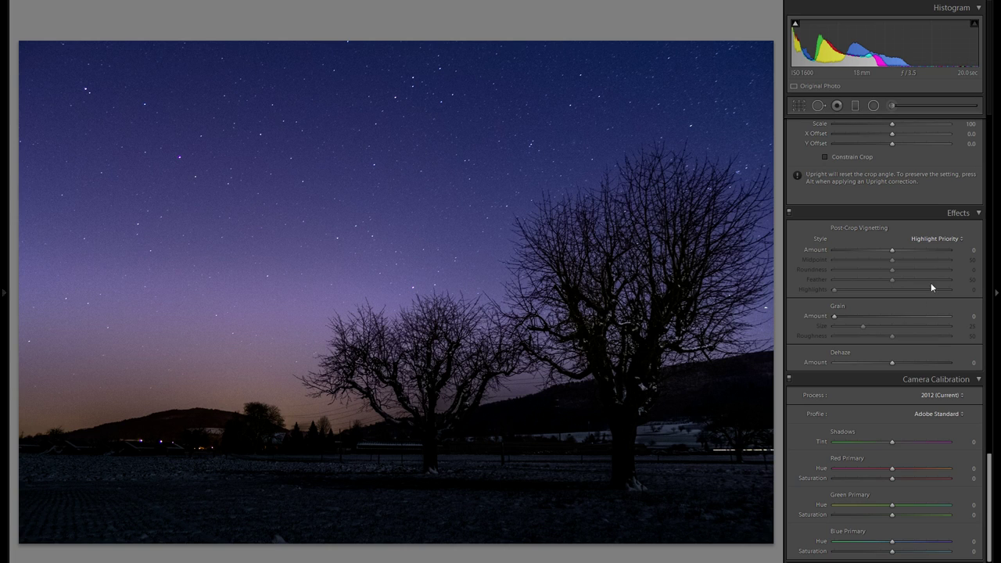
{"action": "scroll", "coordinate": [885, 316], "scroll_direction": "up", "scroll_amount": 15}
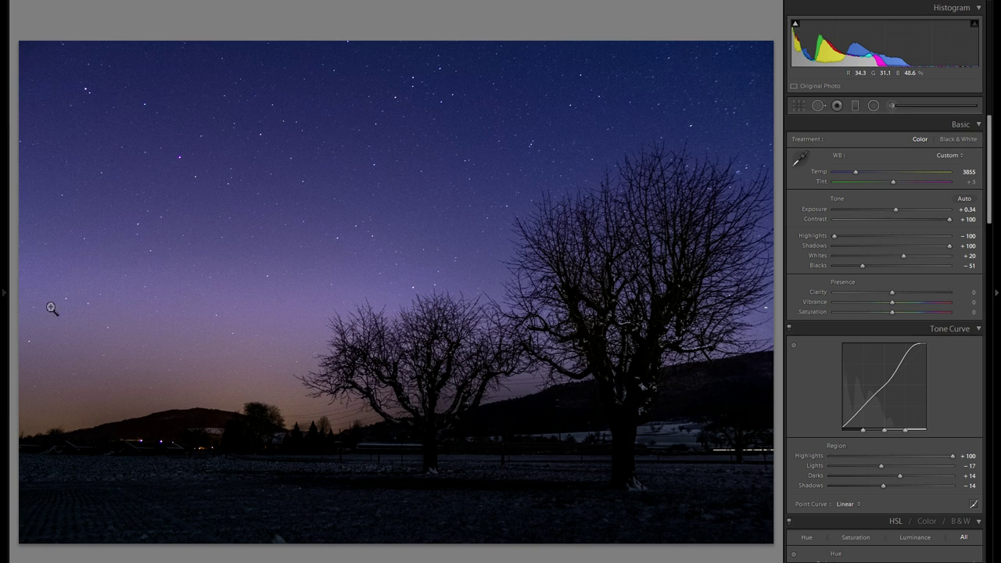
- With the photo zoomed out to 1:8, widen the foreground graduated filter's transition and recentre it near the horizon
{"action": "mouse_move", "coordinate": [3, 192]}
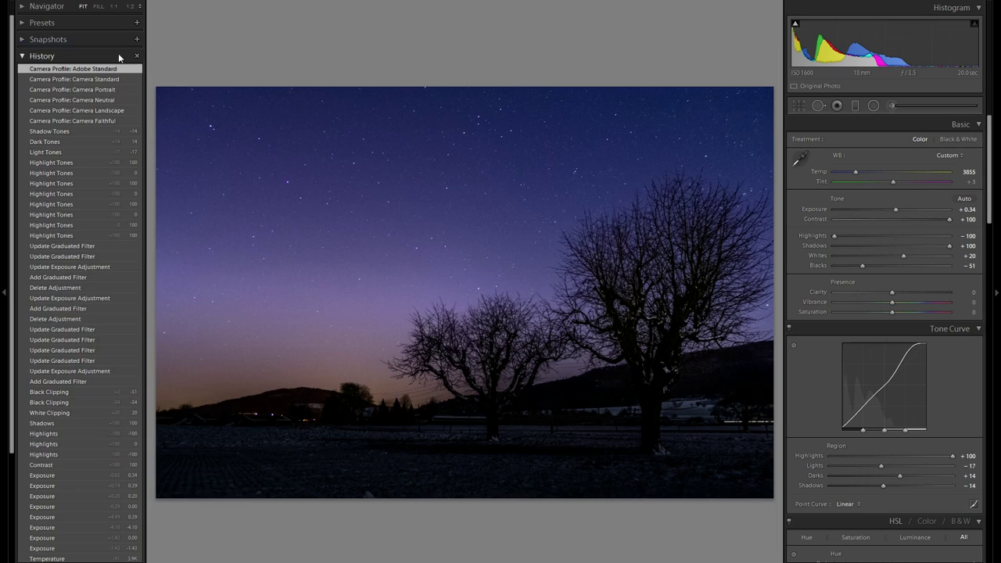
{"action": "left_click", "coordinate": [131, 6]}
{"action": "left_click", "coordinate": [126, 30]}
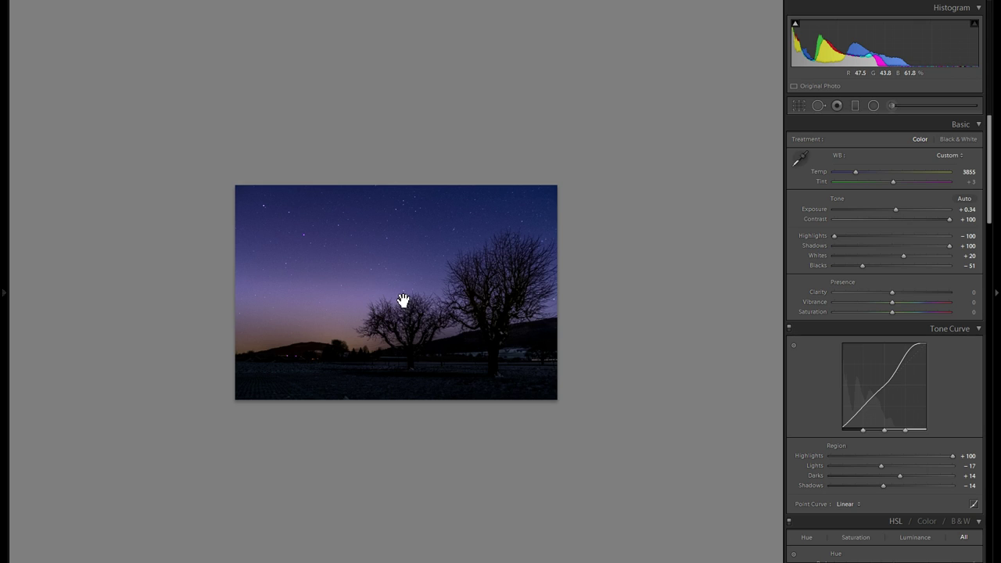
{"action": "left_click", "coordinate": [855, 105]}
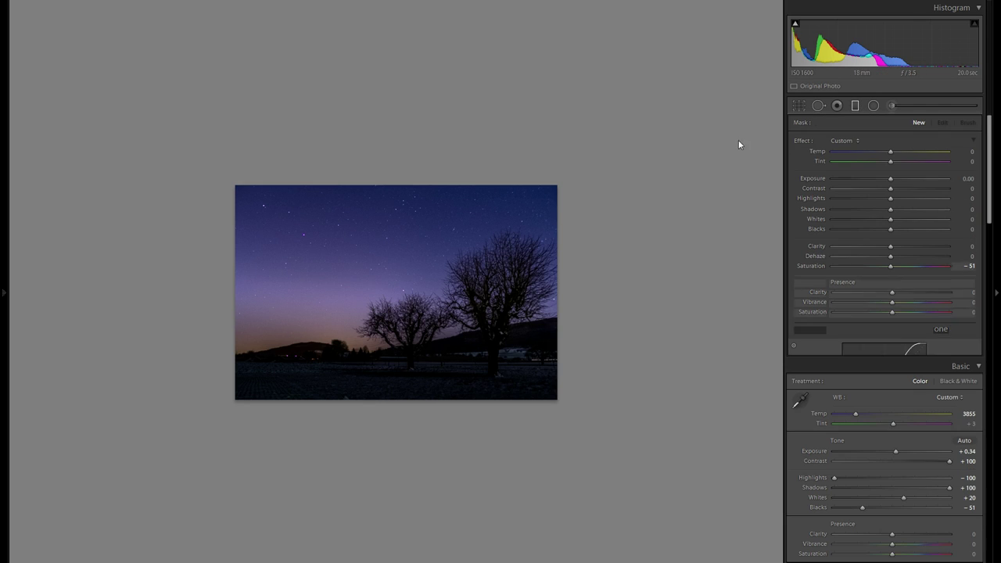
{"action": "left_click", "coordinate": [359, 337]}
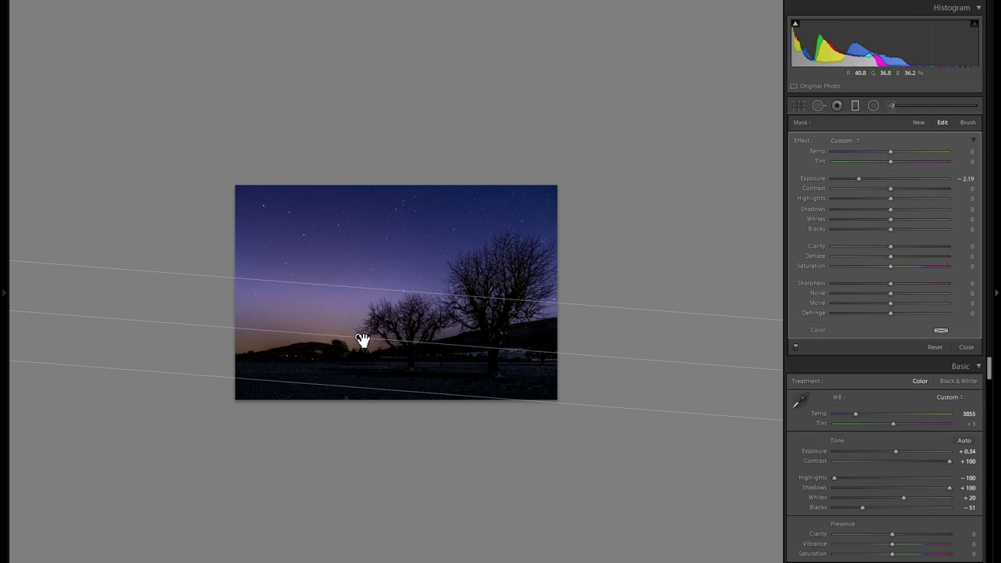
{"action": "left_click_drag", "start_coordinate": [360, 338], "coordinate": [364, 298]}
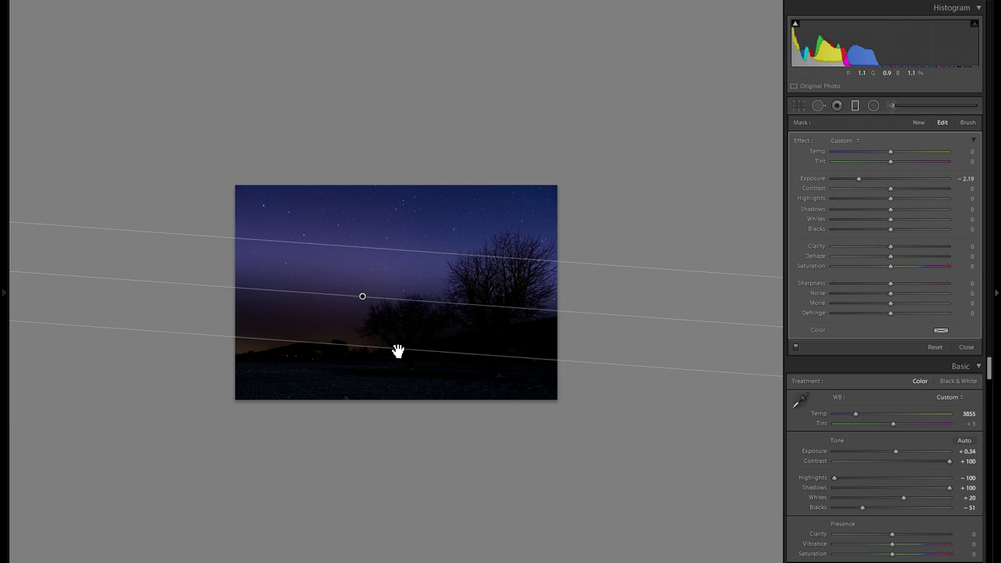
{"action": "left_click_drag", "start_coordinate": [398, 349], "coordinate": [373, 396]}
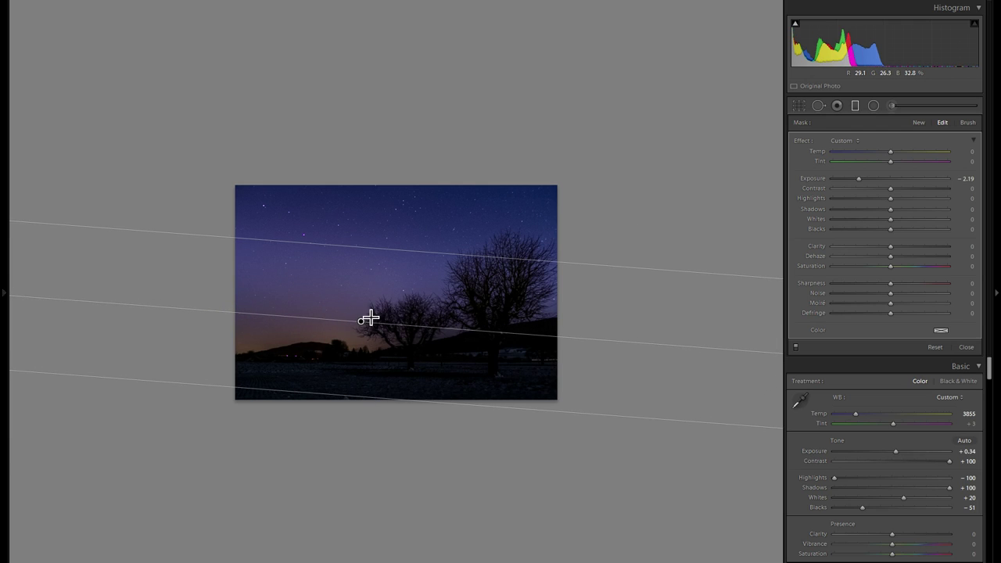
{"action": "left_click_drag", "start_coordinate": [365, 322], "coordinate": [360, 336]}
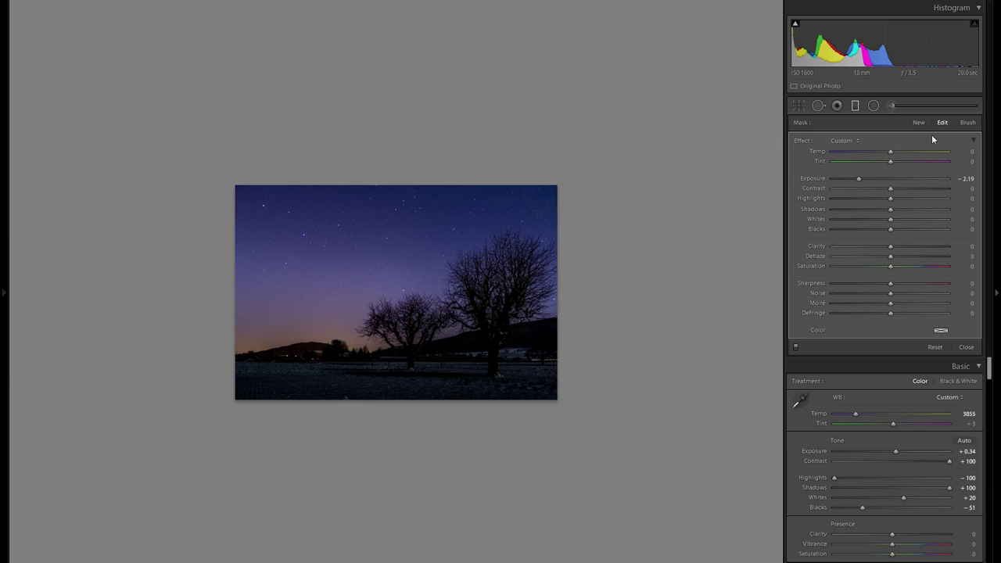
- Start a new Adjustment Brush mask with Auto Mask disabled and zoom in on the starry sky
{"action": "left_click", "coordinate": [890, 105]}
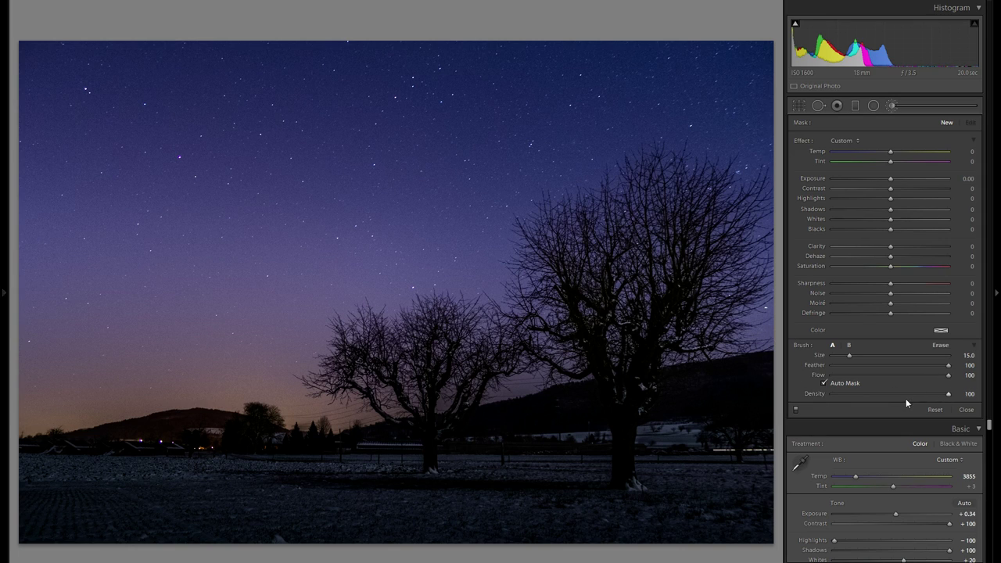
{"action": "left_click", "coordinate": [841, 385]}
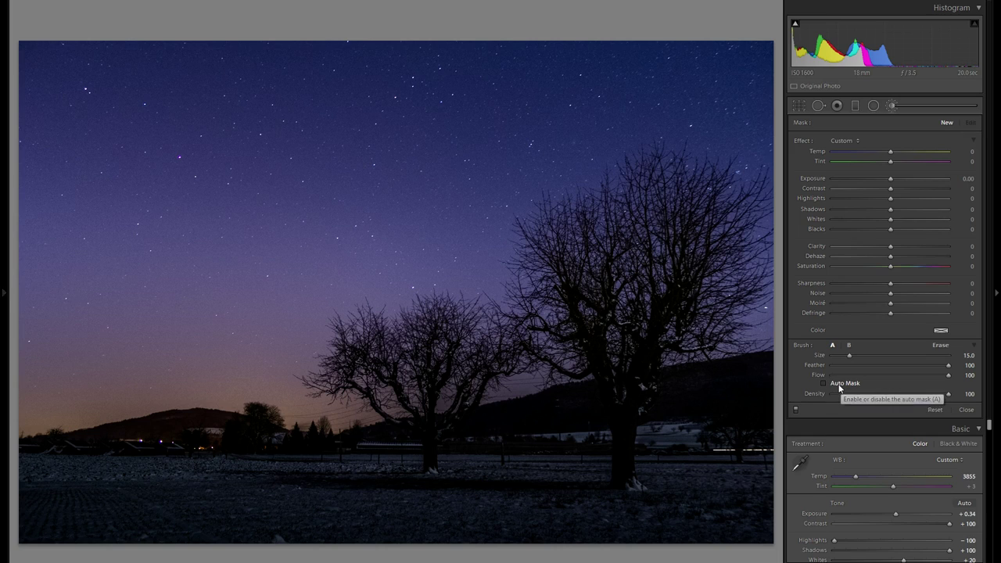
{"action": "left_click", "coordinate": [354, 163]}
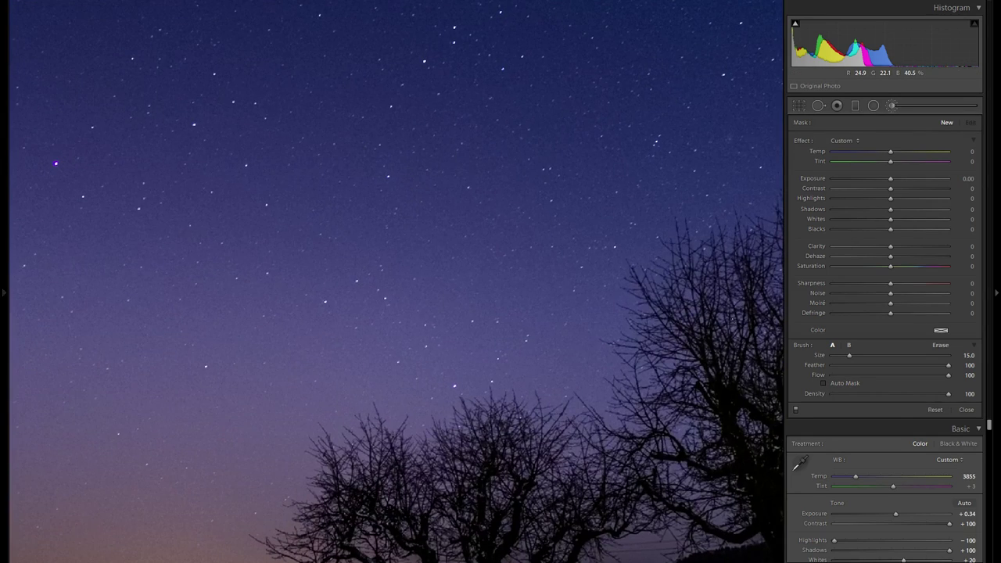
- Try a brush stroke across the sky with Auto Mask enabled, delete that adjustment and disable Auto Mask again
{"action": "left_click", "coordinate": [845, 384]}
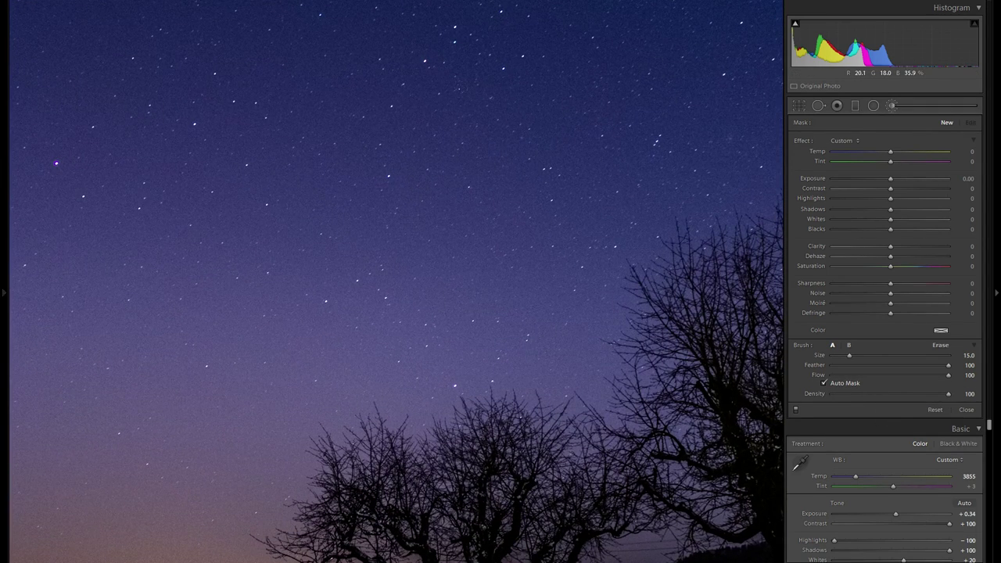
{"action": "left_click", "coordinate": [548, 176]}
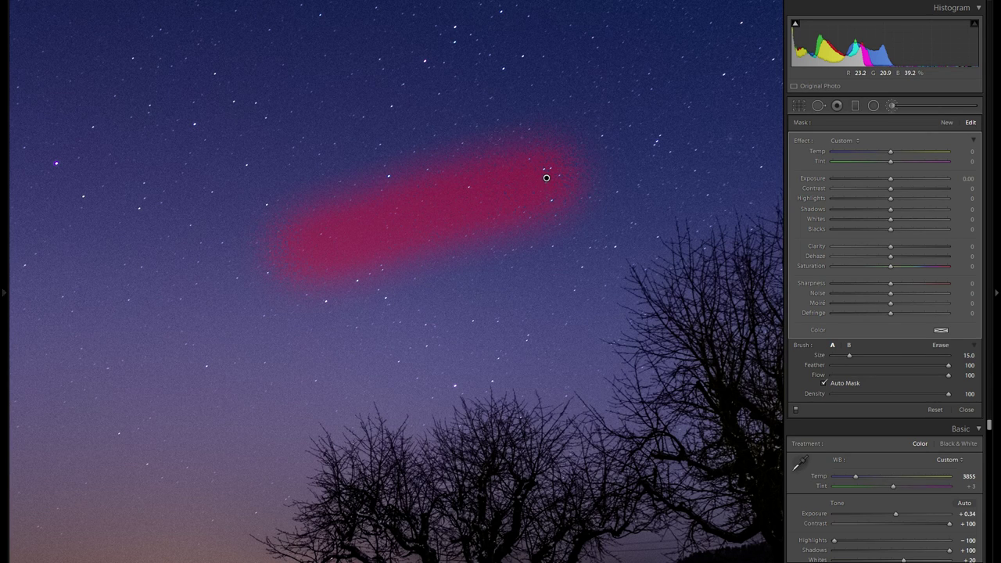
{"action": "right_click", "coordinate": [547, 179]}
{"action": "right_click", "coordinate": [546, 178]}
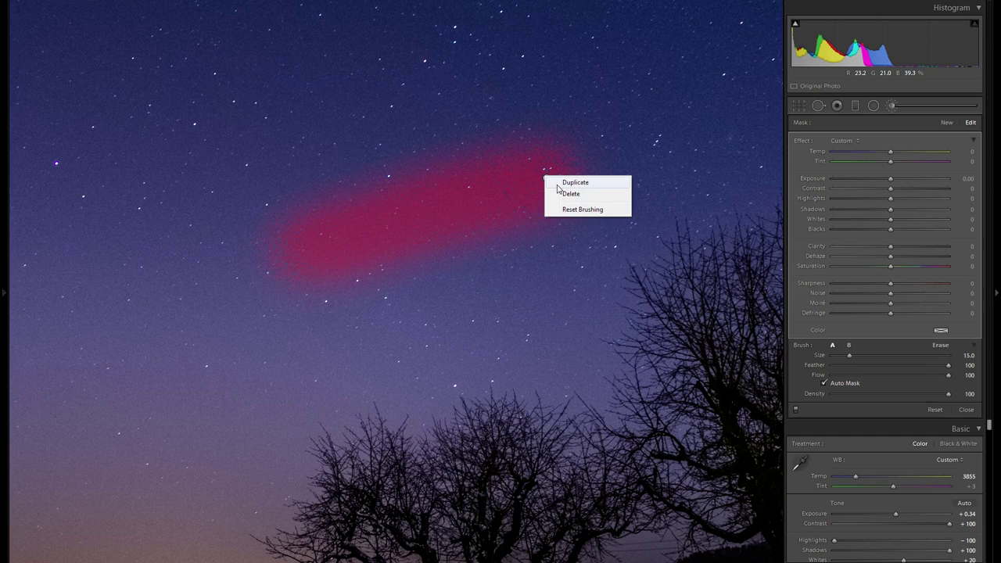
{"action": "left_click", "coordinate": [564, 194]}
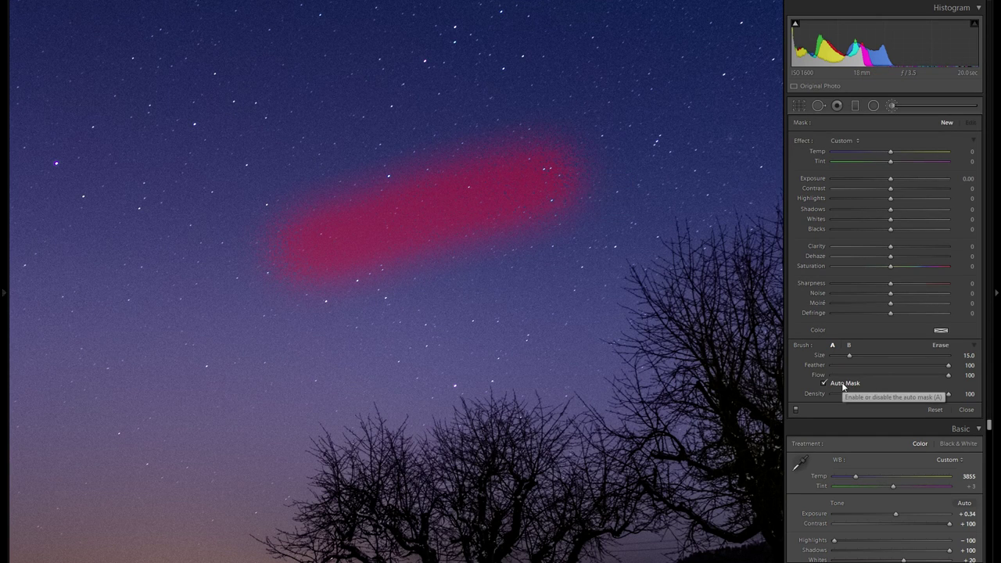
{"action": "left_click", "coordinate": [843, 386]}
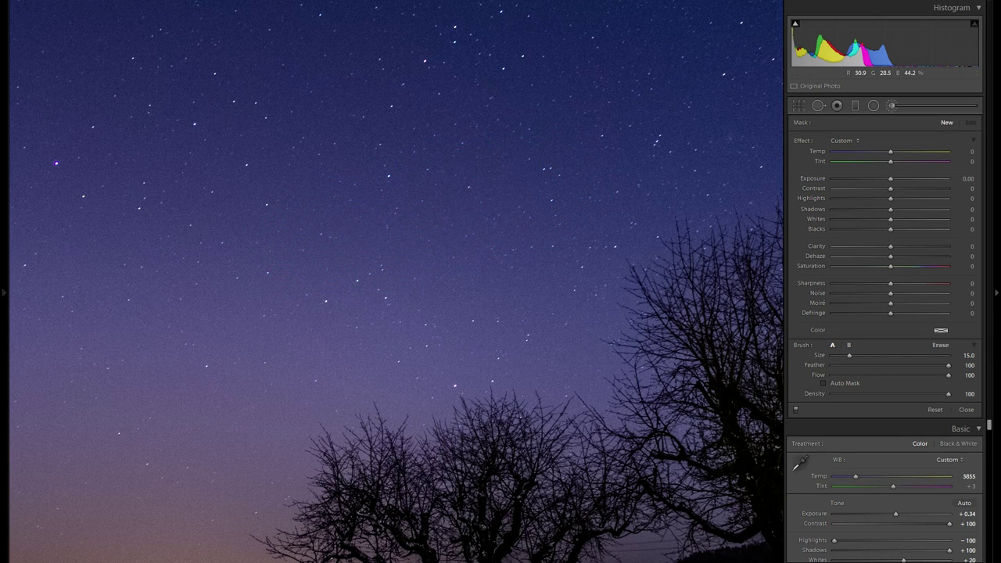
- Set the photo's zoom to 1:8 and give the new brush an exposure of −0.96 and a size of 29
{"action": "left_click", "coordinate": [469, 250]}
{"action": "left_click", "coordinate": [6, 150]}
{"action": "left_click", "coordinate": [133, 7]}
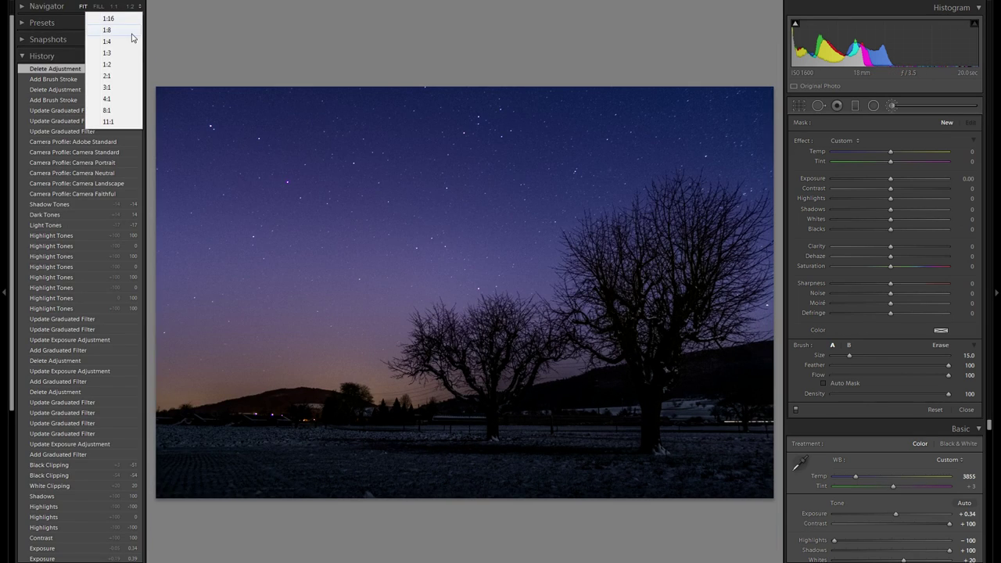
{"action": "left_click", "coordinate": [127, 31]}
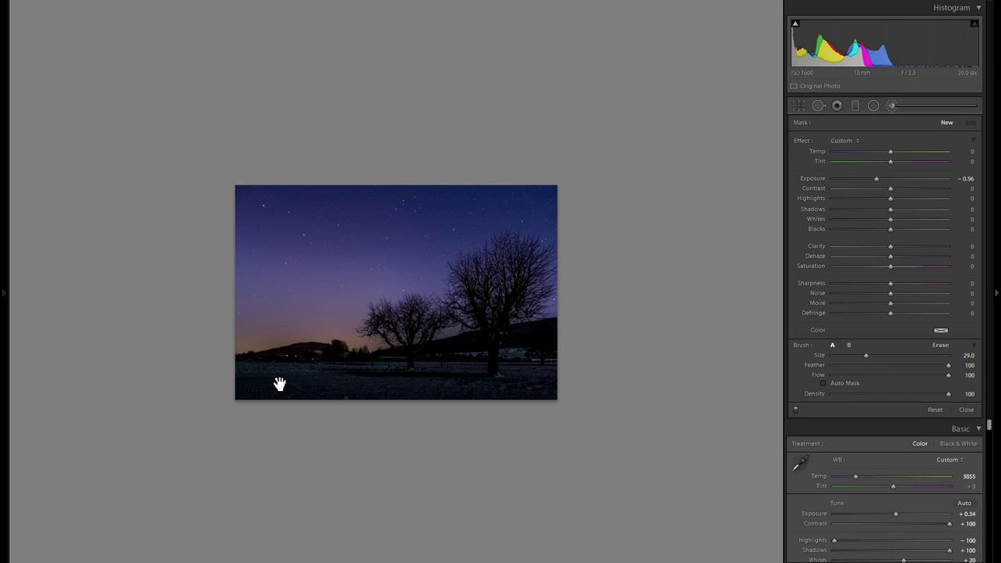
{"action": "left_click", "coordinate": [283, 347]}
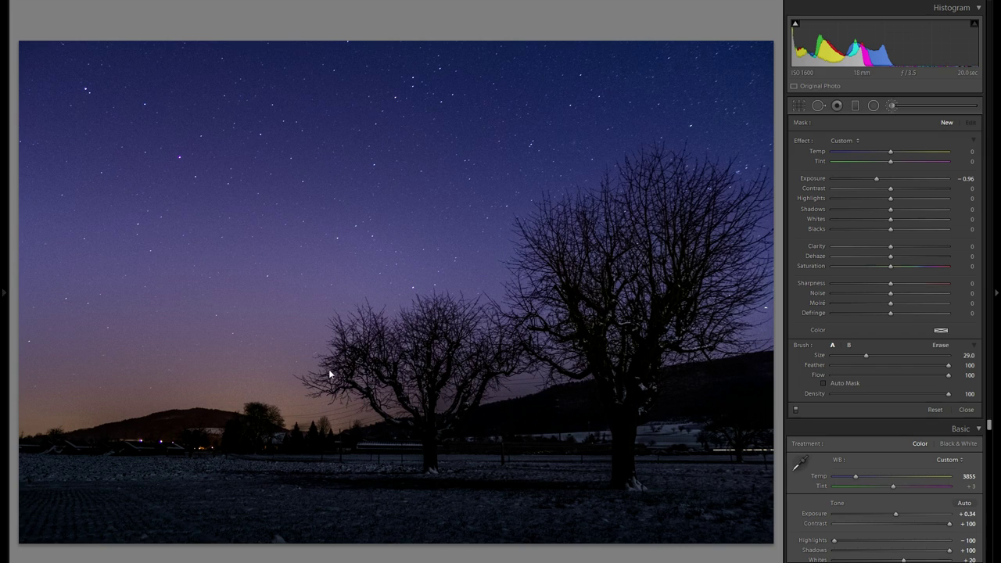
- Try a size 39.1 brush stroke over the left sky and field with exposure −0.74, and delete that adjustment
{"action": "scroll", "coordinate": [751, 352], "scroll_direction": "up", "scroll_amount": 3}
{"action": "left_click", "coordinate": [877, 356]}
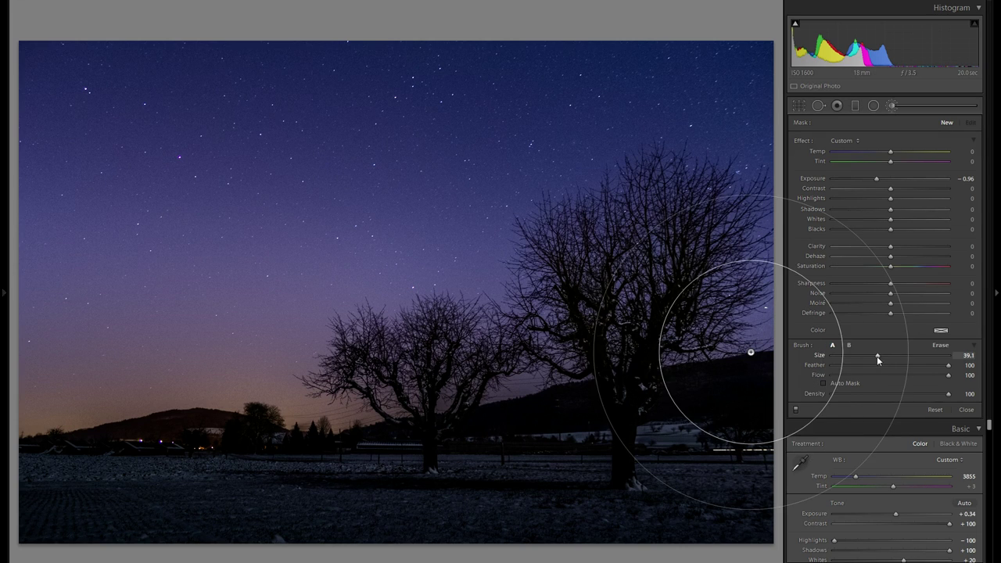
{"action": "mouse_move", "coordinate": [320, 484]}
{"action": "left_mouse_down"}
{"action": "mouse_move", "coordinate": [305, 406]}
{"action": "mouse_move", "coordinate": [62, 305]}
{"action": "left_mouse_up"}
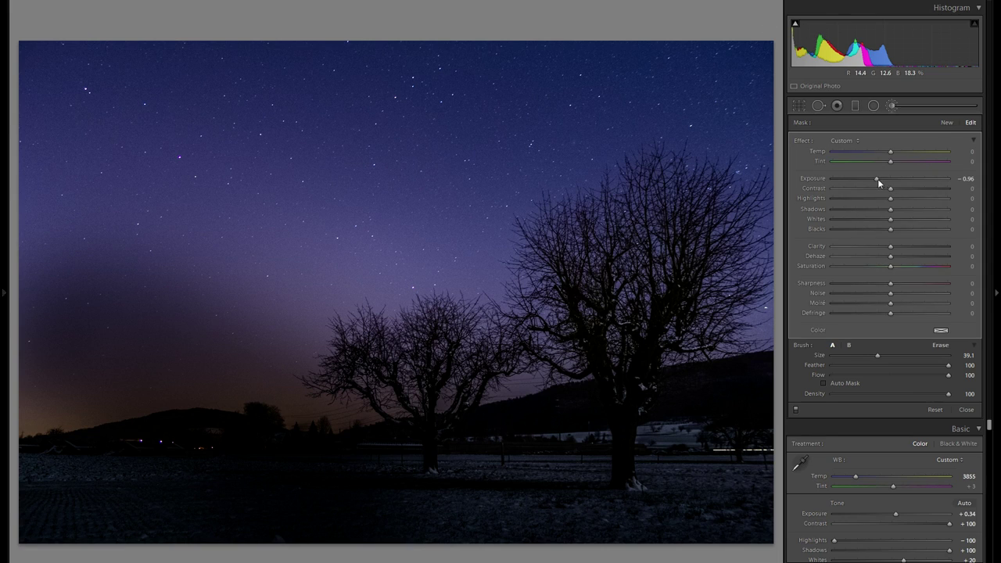
{"action": "left_click_drag", "start_coordinate": [877, 179], "coordinate": [880, 180]}
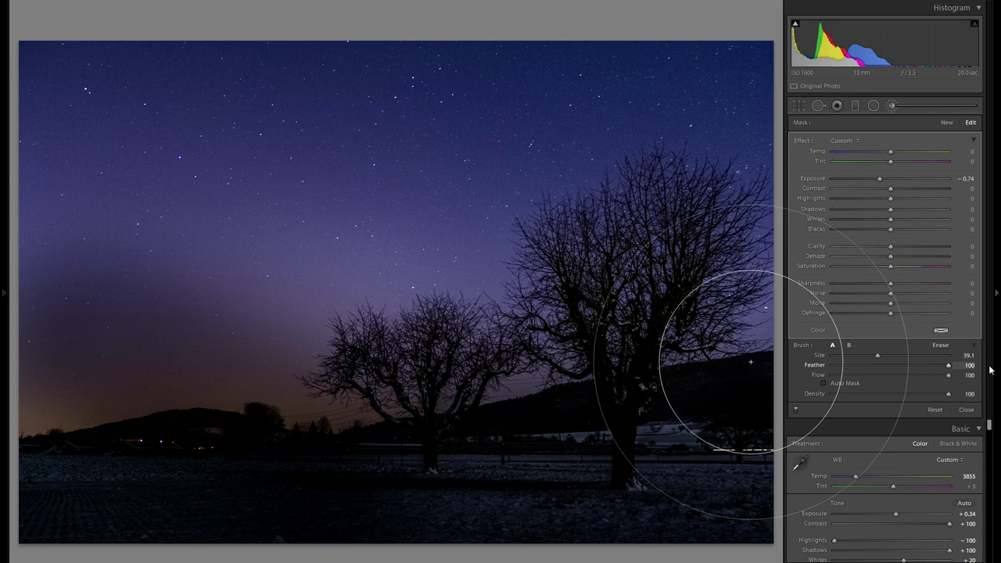
{"action": "right_click", "coordinate": [320, 484]}
{"action": "left_click", "coordinate": [341, 504]}
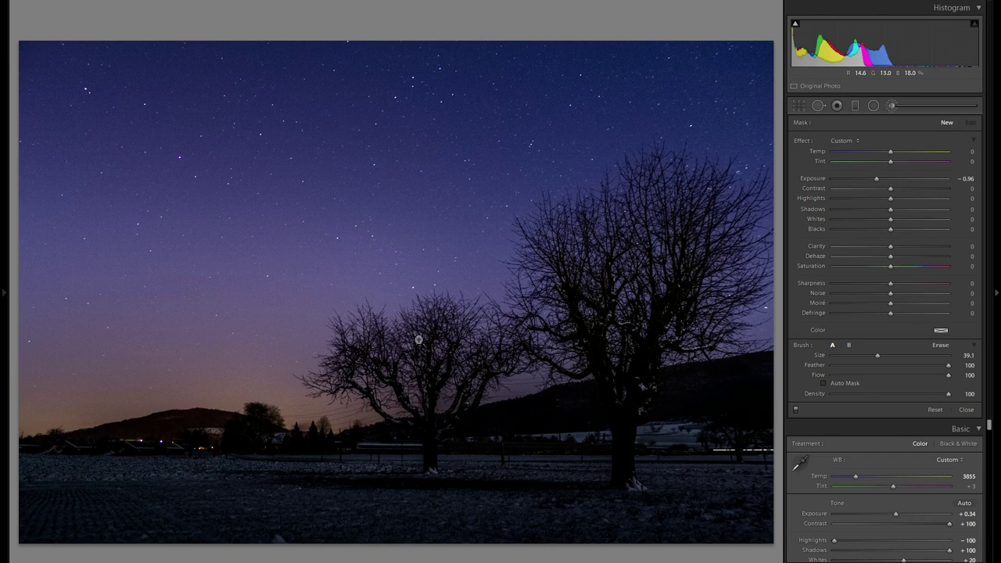
- With the photo zoomed out, brush a darkening adjustment from its lower-left corner using size 41.8 and exposure −0.78
{"action": "key", "text": "r"}
{"action": "key", "text": "ctrl+minus"}
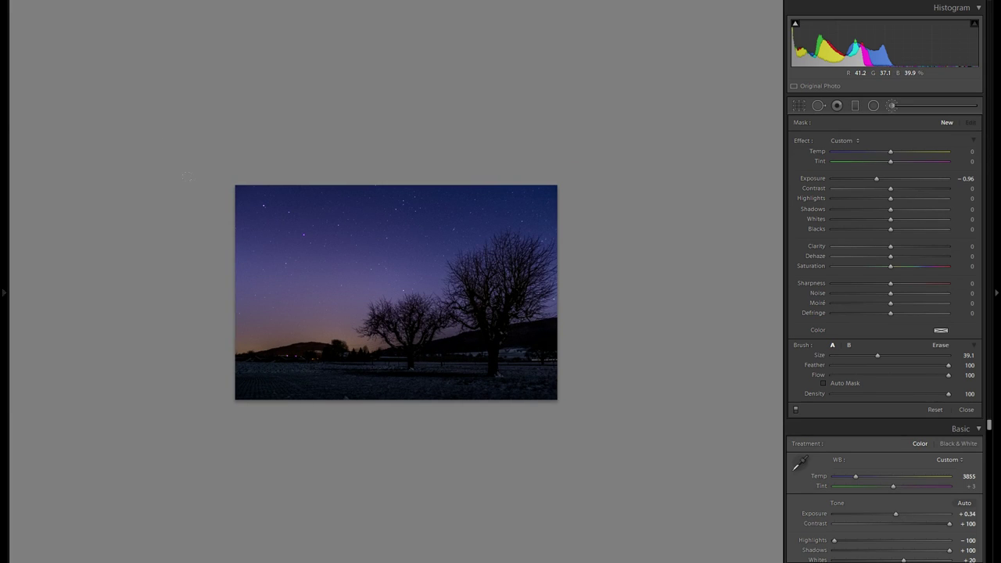
{"action": "left_click_drag", "start_coordinate": [878, 355], "coordinate": [883, 356]}
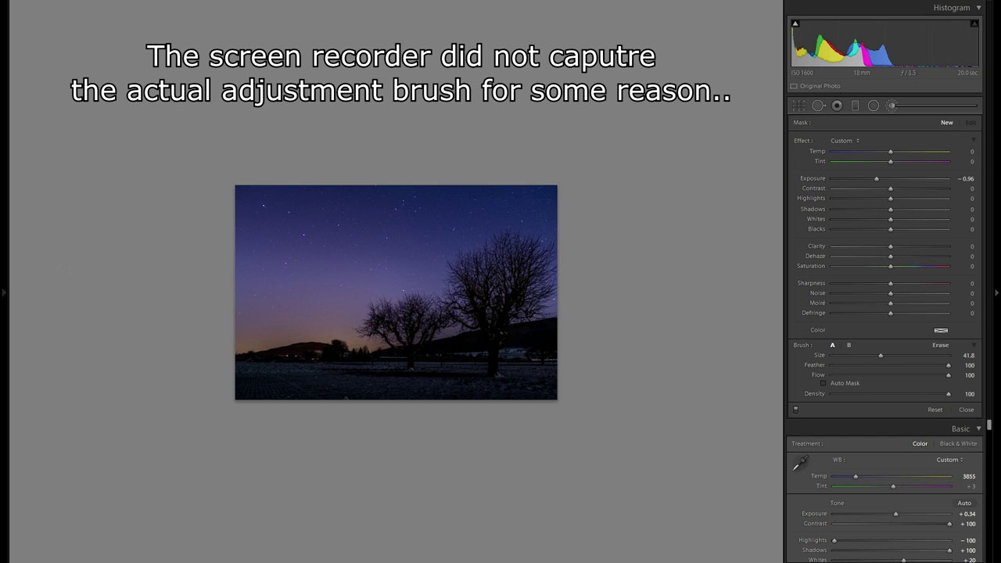
{"action": "left_click", "coordinate": [241, 395]}
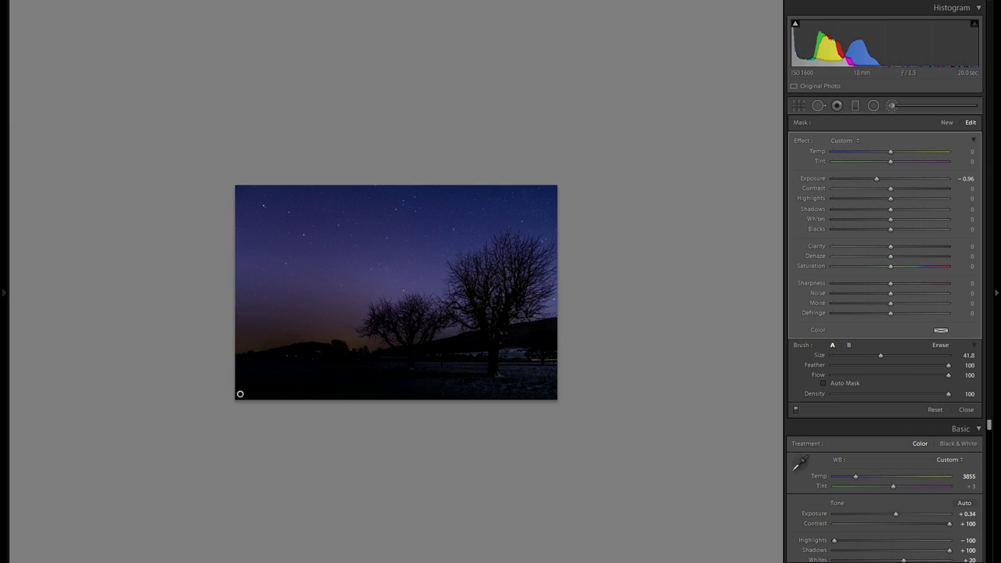
{"action": "left_click_drag", "start_coordinate": [876, 177], "coordinate": [877, 177]}
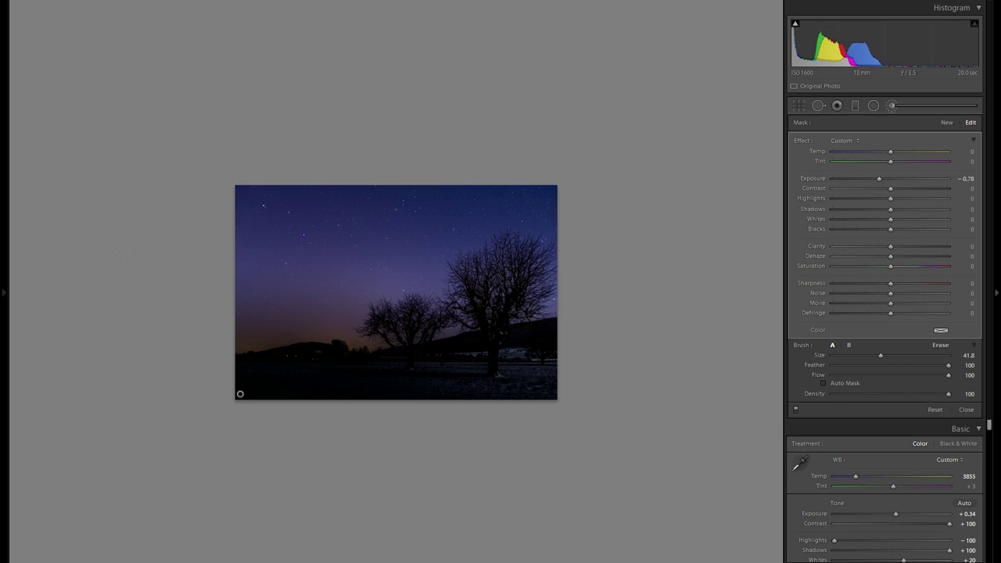
- Check the brush mask with its overlay, erase the snowy foreground field from it, and hide the overlay
{"action": "left_click", "coordinate": [283, 405]}
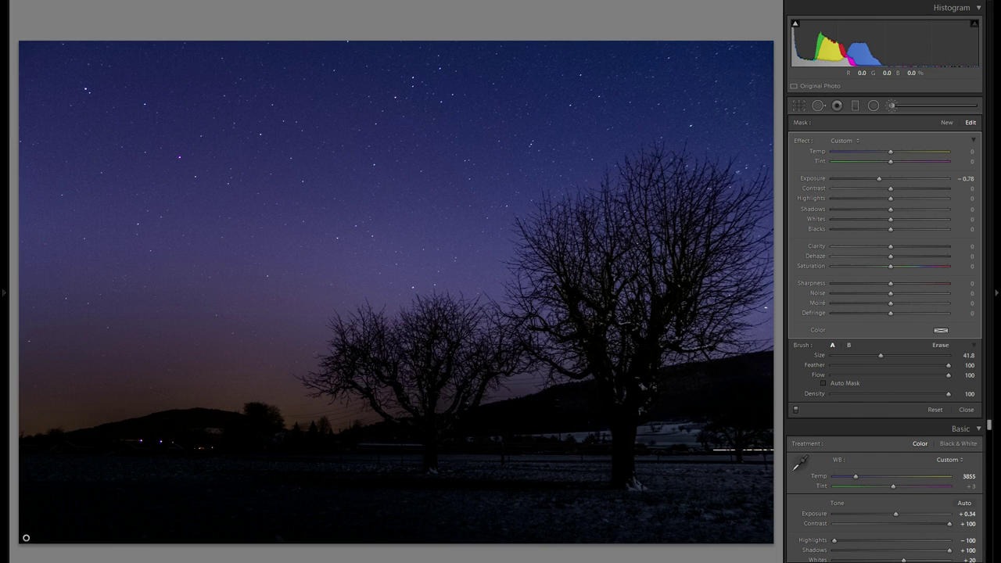
{"action": "key", "text": "alt"}
{"action": "key", "text": "o"}
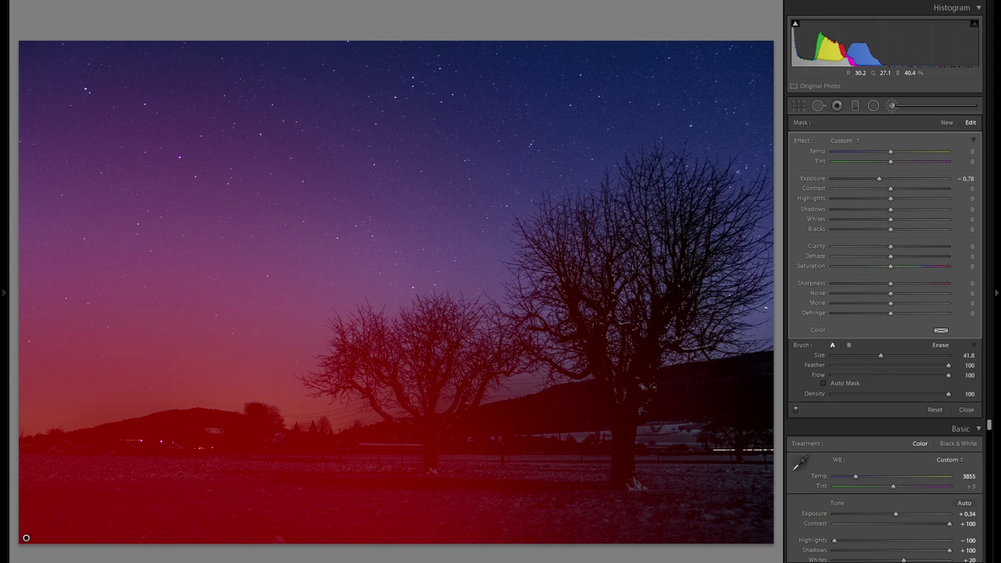
{"action": "key", "text": "alt"}
{"action": "key", "text": "alt"}
{"action": "key", "text": "o"}
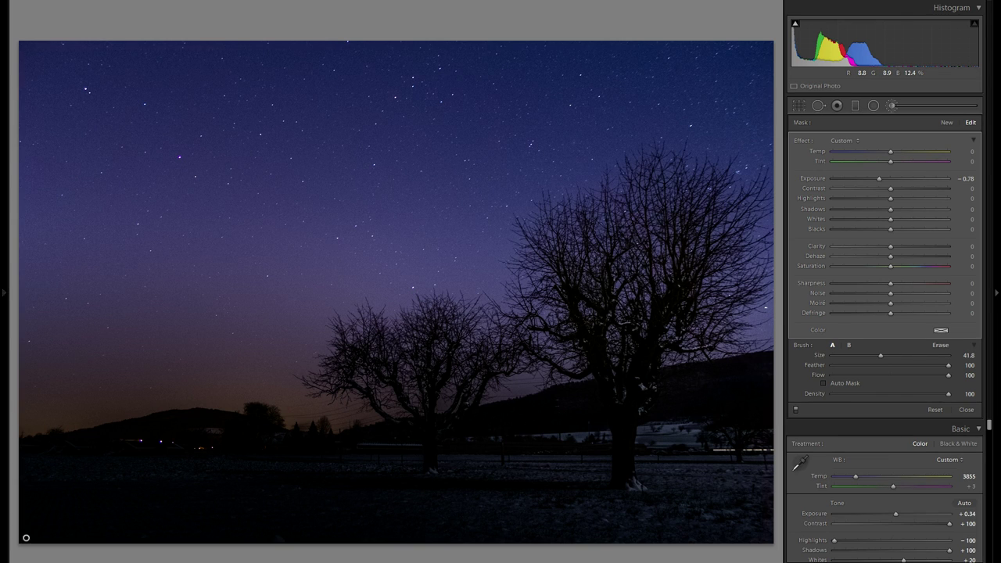
{"action": "key", "text": "o"}
{"action": "key", "text": "alt"}
{"action": "mouse_move", "coordinate": [669, 511]}
{"action": "left_mouse_down"}
{"action": "mouse_move", "coordinate": [337, 509]}
{"action": "mouse_move", "coordinate": [149, 493]}
{"action": "mouse_move", "coordinate": [63, 508]}
{"action": "mouse_move", "coordinate": [211, 534]}
{"action": "left_mouse_up"}
{"action": "mouse_move", "coordinate": [633, 477]}
{"action": "left_mouse_down"}
{"action": "mouse_move", "coordinate": [600, 435]}
{"action": "mouse_move", "coordinate": [290, 474]}
{"action": "mouse_move", "coordinate": [133, 462]}
{"action": "mouse_move", "coordinate": [43, 481]}
{"action": "left_mouse_up"}
{"action": "scroll", "coordinate": [599, 435], "scroll_direction": "down", "scroll_amount": 5}
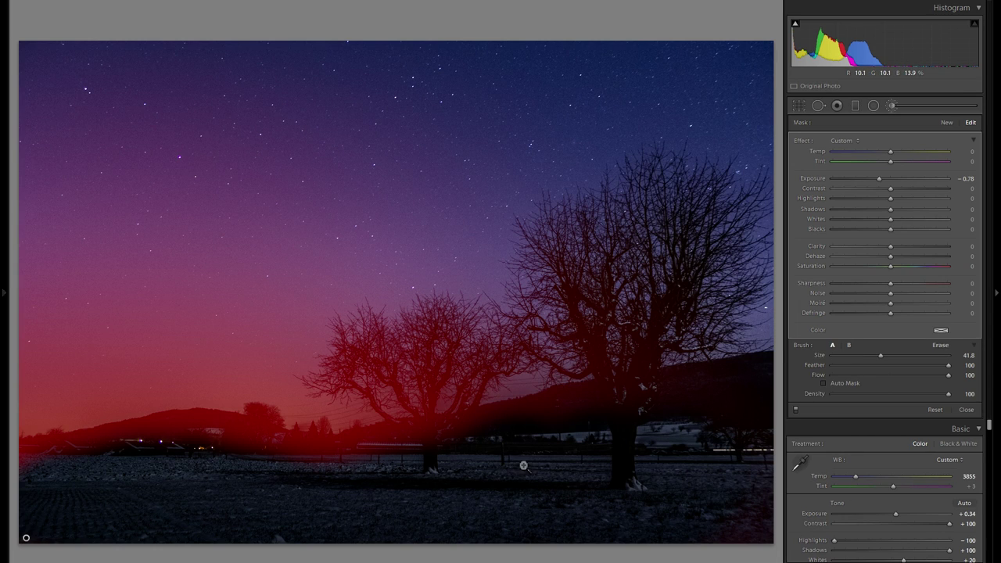
{"action": "key", "text": "ctrl+minus"}
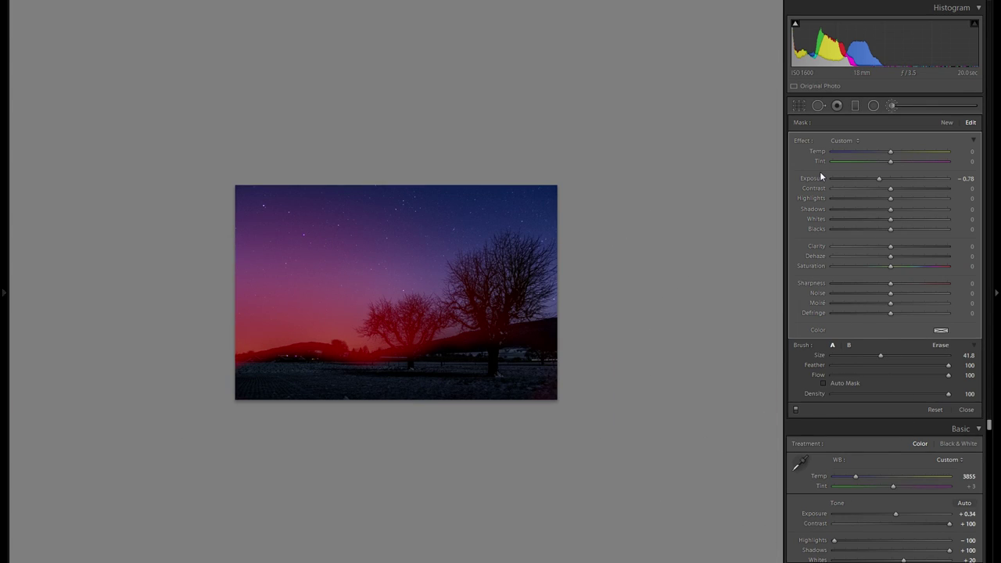
{"action": "key", "text": "o"}
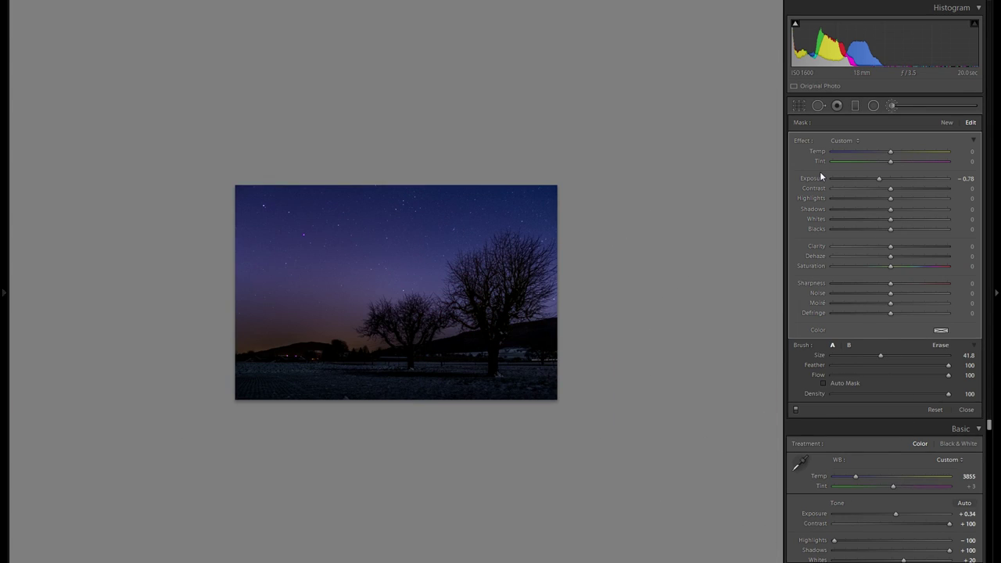
- Compare the photo with the brush adjustments switched off and on, and close the Adjustment Brush
{"action": "left_click", "coordinate": [796, 410]}
{"action": "left_click", "coordinate": [797, 410]}
{"action": "left_click", "coordinate": [797, 410]}
{"action": "left_click", "coordinate": [797, 410]}
{"action": "left_click", "coordinate": [797, 410]}
{"action": "left_click", "coordinate": [796, 410]}
{"action": "key", "text": "alt"}
{"action": "scroll", "coordinate": [265, 341], "scroll_direction": "up", "scroll_amount": 3}
{"action": "scroll", "coordinate": [261, 338], "scroll_direction": "up", "scroll_amount": 3}
{"action": "scroll", "coordinate": [207, 321], "scroll_direction": "up", "scroll_amount": 2}
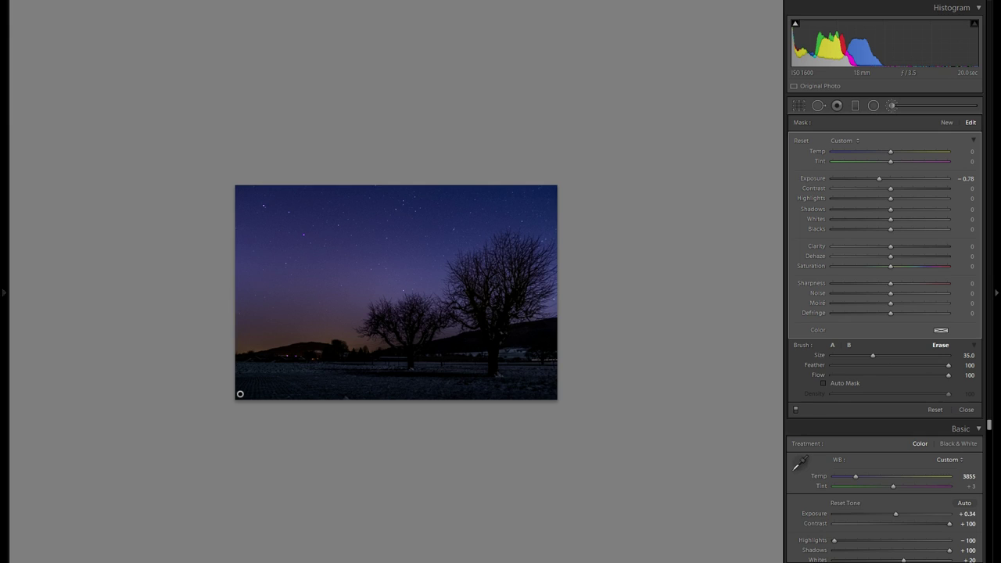
{"action": "scroll", "coordinate": [240, 393], "scroll_direction": "up", "scroll_amount": 2}
{"action": "left_click", "coordinate": [891, 106]}
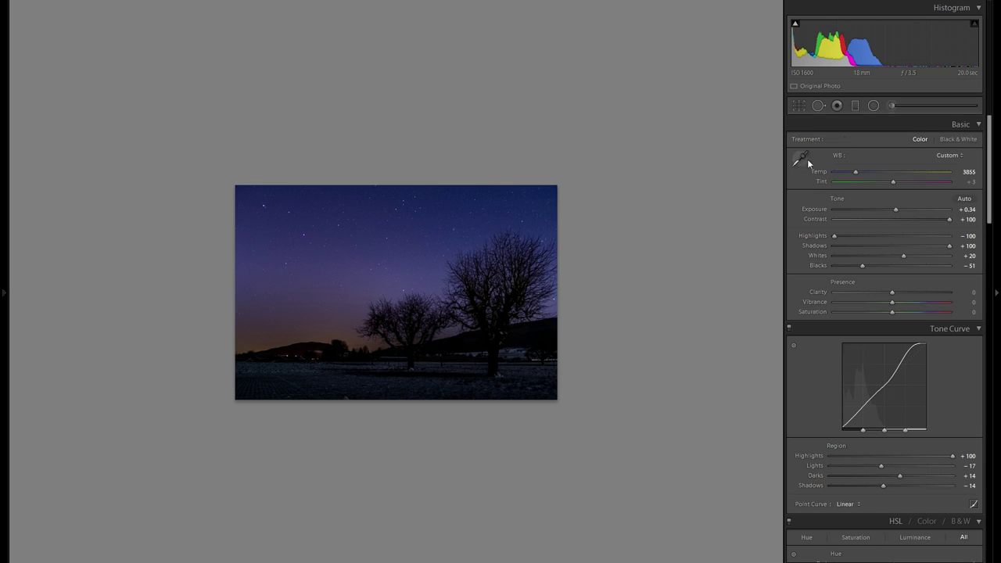
- Brush a new adjustment with exposure −0.67 and size 41 over the hill at the photo's right edge, and close the brush
{"action": "left_click", "coordinate": [892, 106]}
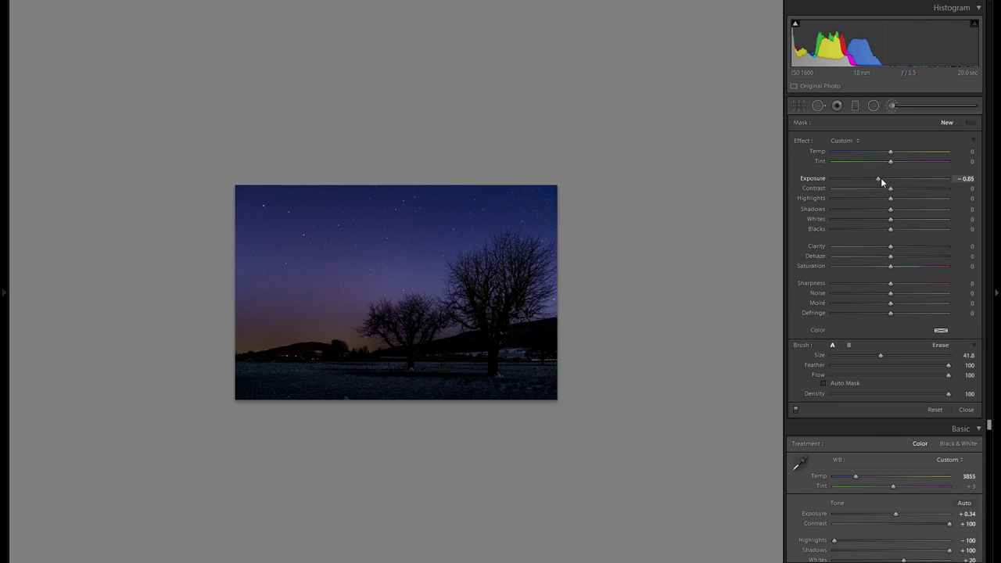
{"action": "scroll", "coordinate": [499, 135], "scroll_direction": "down", "scroll_amount": 2}
{"action": "left_click_drag", "start_coordinate": [552, 322], "coordinate": [552, 301]}
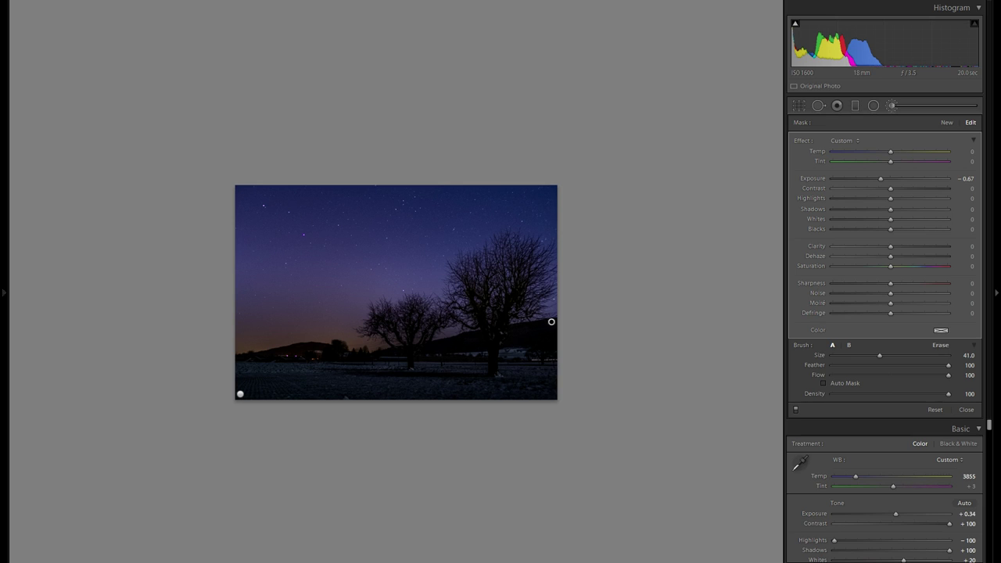
{"action": "left_click", "coordinate": [892, 106]}
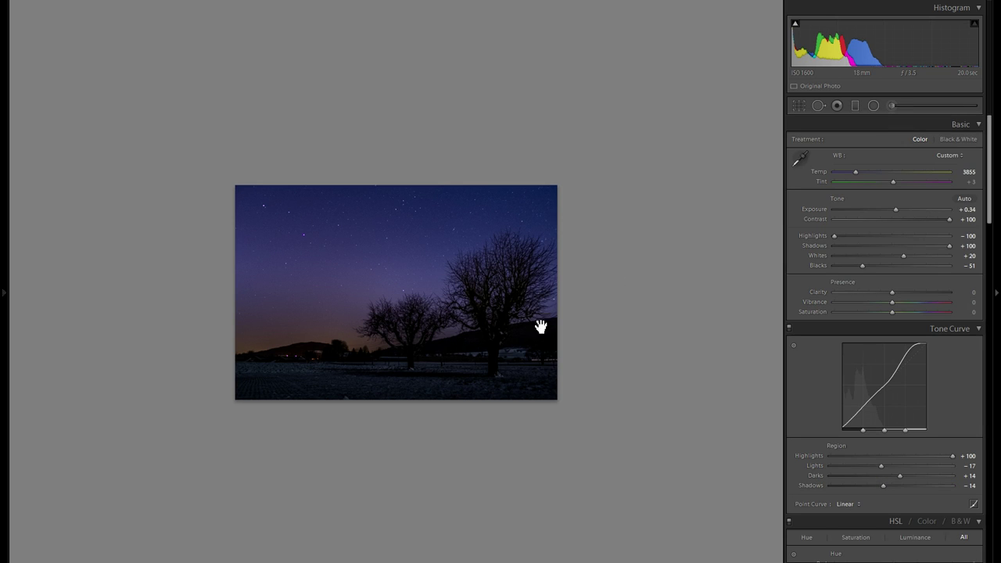
{"action": "left_click", "coordinate": [405, 267]}
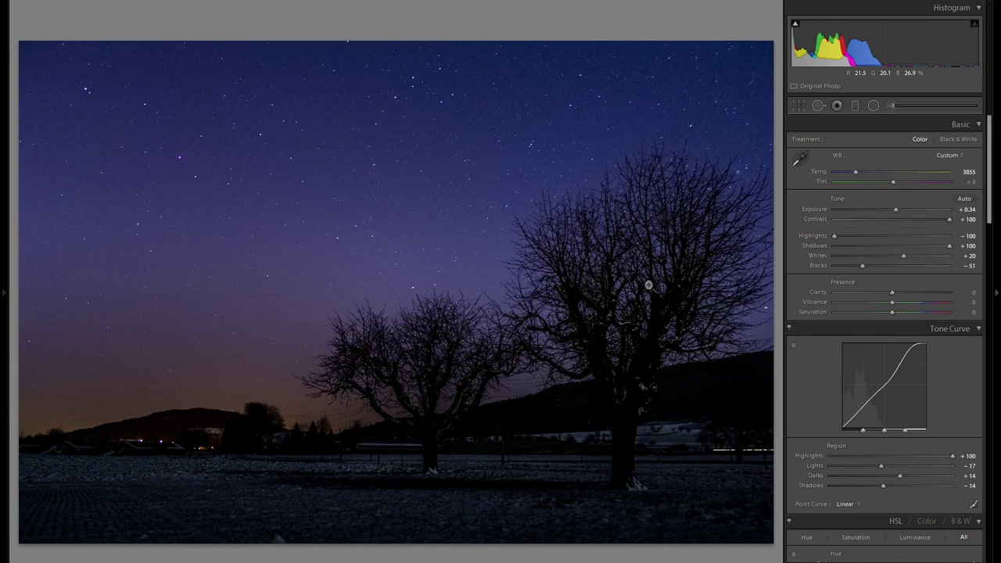
{"action": "left_click", "coordinate": [240, 399]}
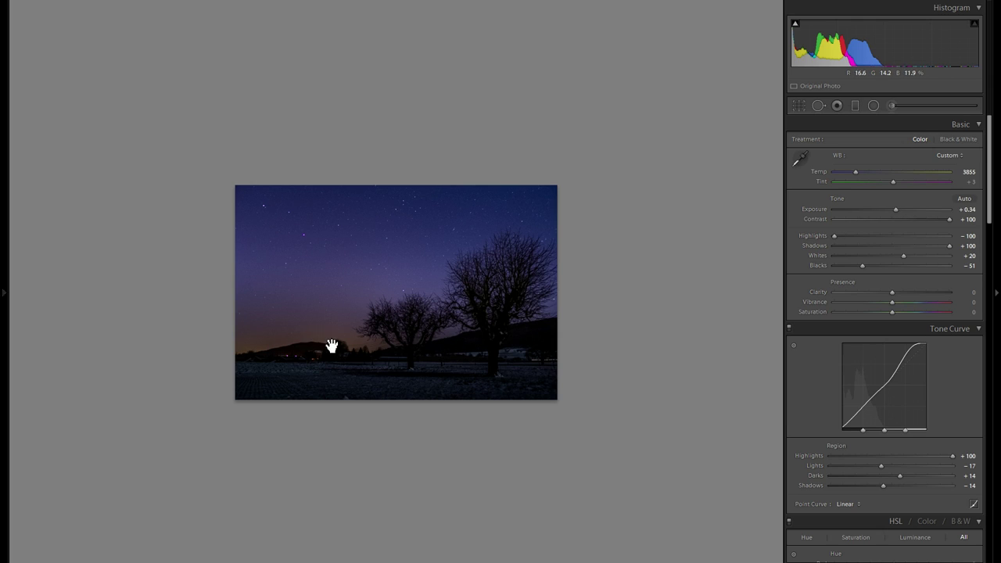
{"action": "left_click", "coordinate": [293, 346]}
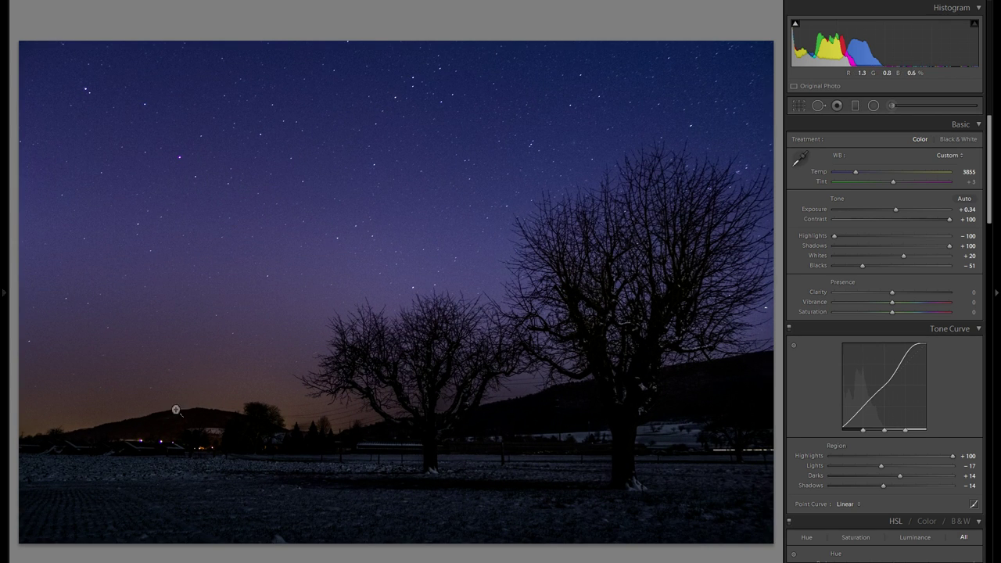
{"action": "left_click", "coordinate": [223, 388]}
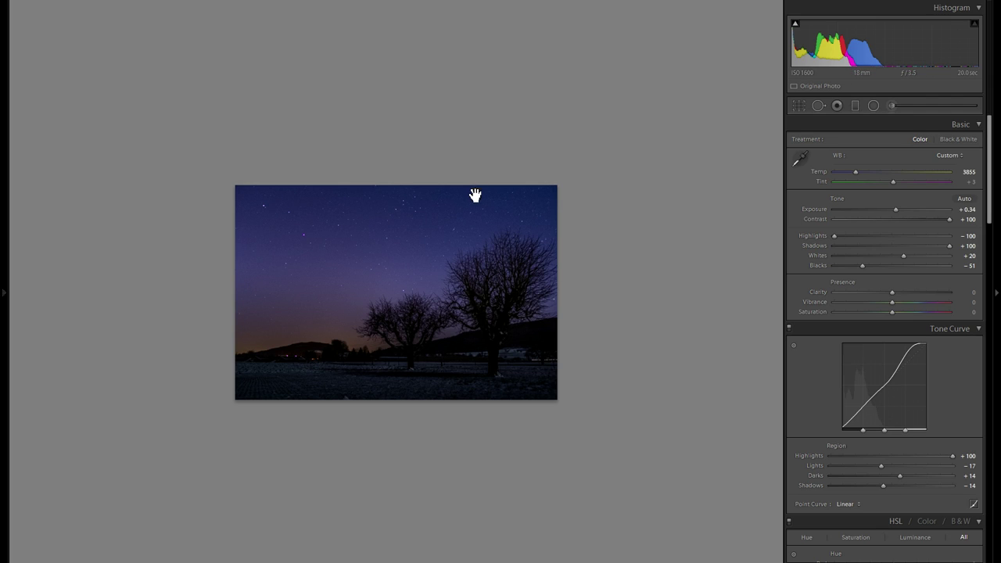
- Paint a new brush mask with neutral effect settings over the orange glow along the left horizon, and set the brush size to 25
{"action": "left_click", "coordinate": [275, 344]}
{"action": "left_click", "coordinate": [890, 106]}
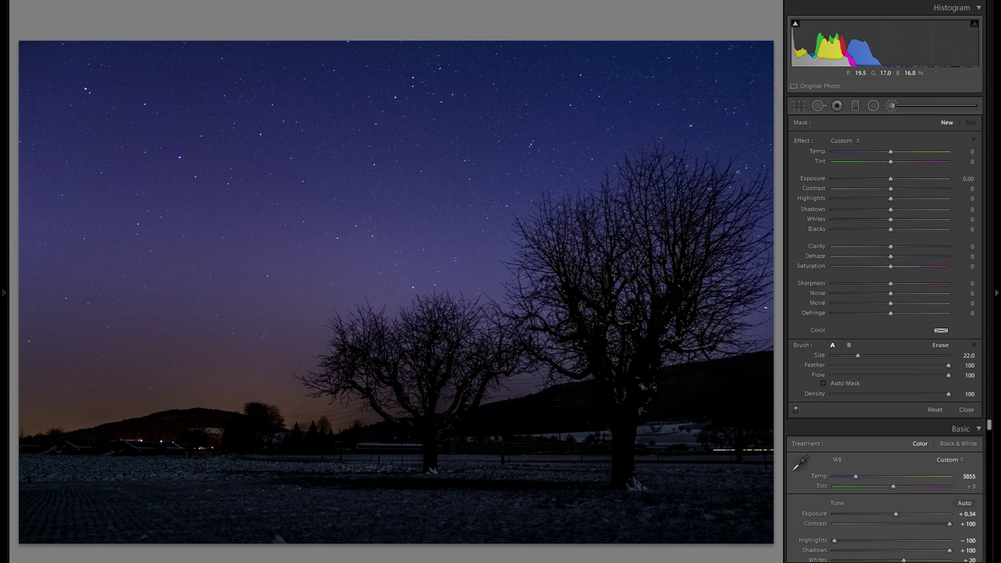
{"action": "left_click", "coordinate": [355, 402]}
{"action": "scroll", "coordinate": [356, 402], "scroll_direction": "up", "scroll_amount": 3}
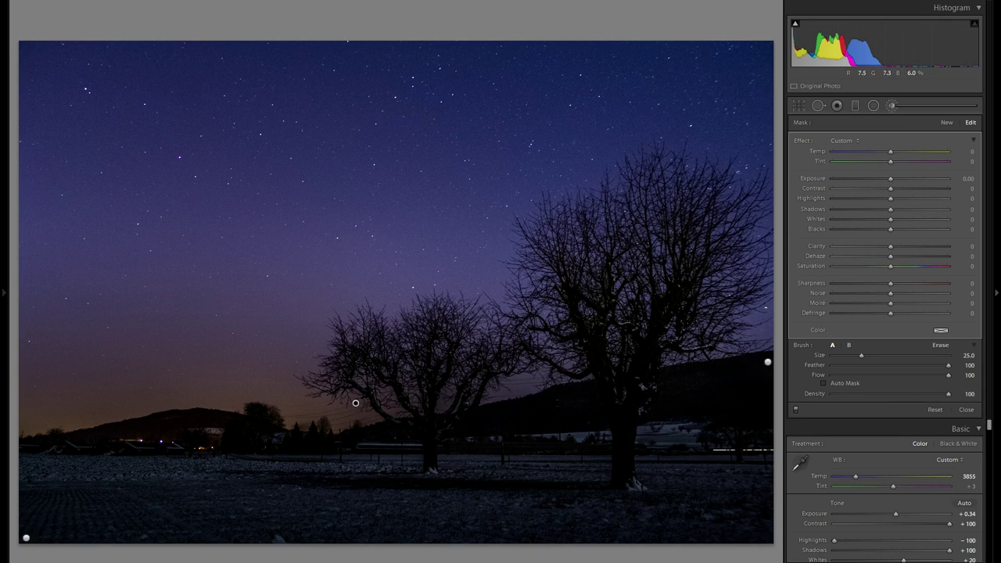
{"action": "left_click", "coordinate": [287, 360]}
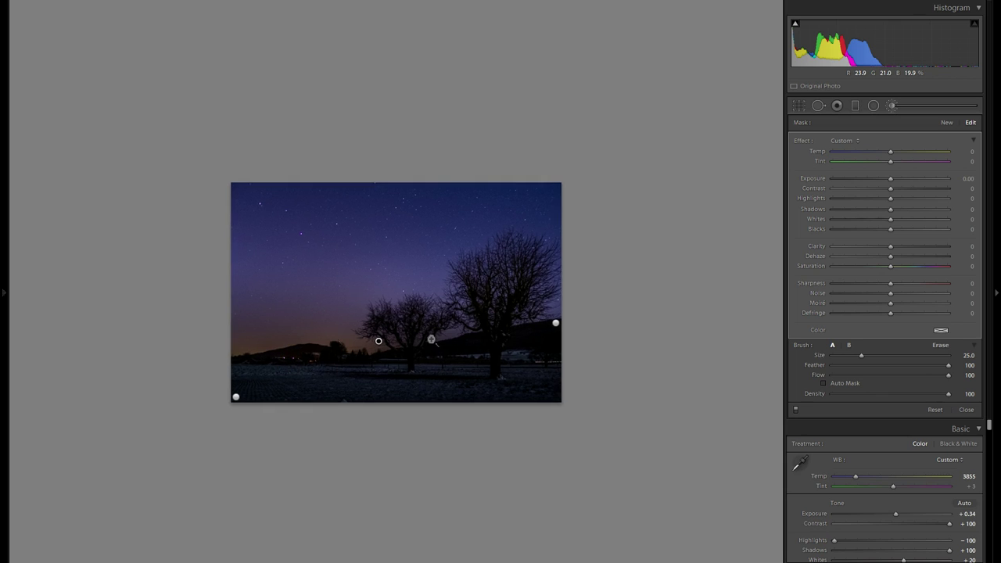
{"action": "left_click", "coordinate": [391, 345]}
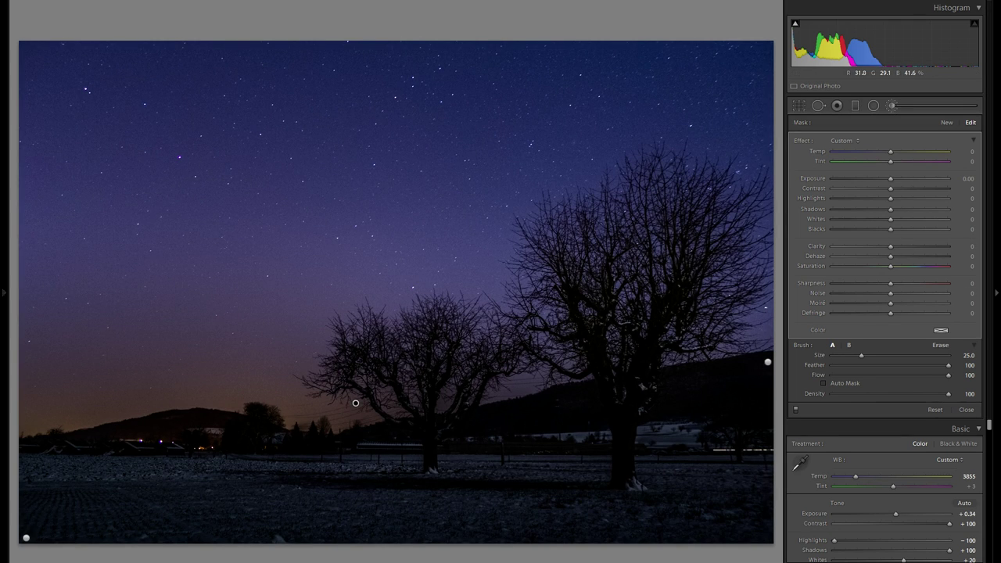
- With the mask overlay shown, erase the snowy field from the horizon glow mask and hide the overlay
{"action": "key", "text": "o"}
{"action": "key", "text": "alt"}
{"action": "scroll", "coordinate": [207, 395], "scroll_direction": "up", "scroll_amount": 1}
{"action": "left_click_drag", "start_coordinate": [352, 484], "coordinate": [31, 481]}
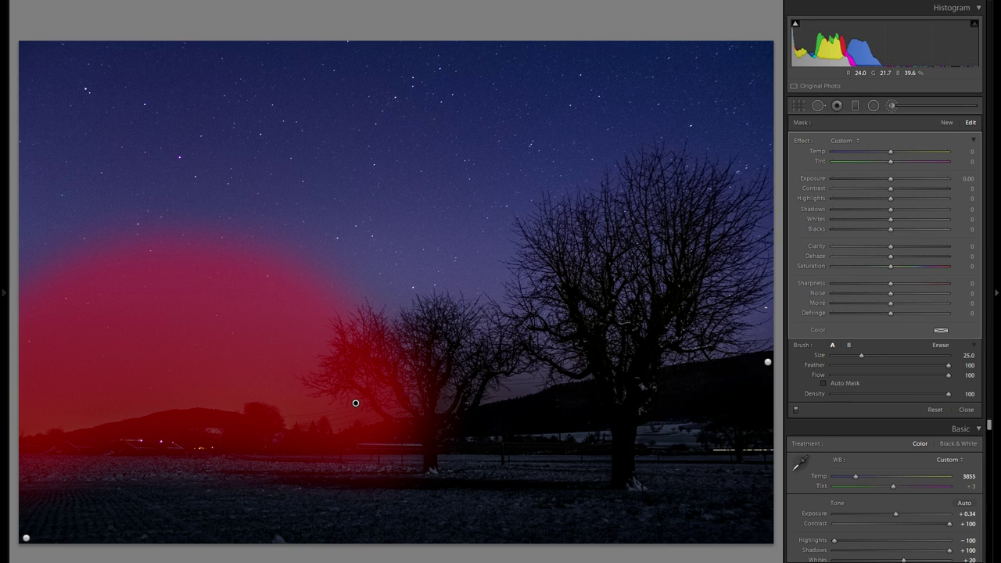
{"action": "key", "text": "o"}
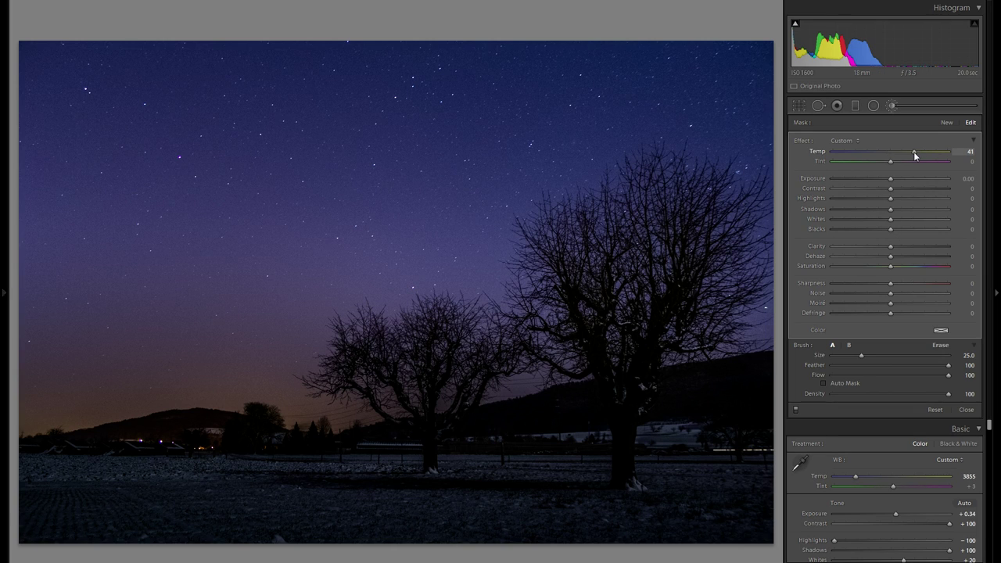
- Reset the horizon glow mask's Temp to 0 and set its Whites to 52
{"action": "double_click", "coordinate": [822, 152]}
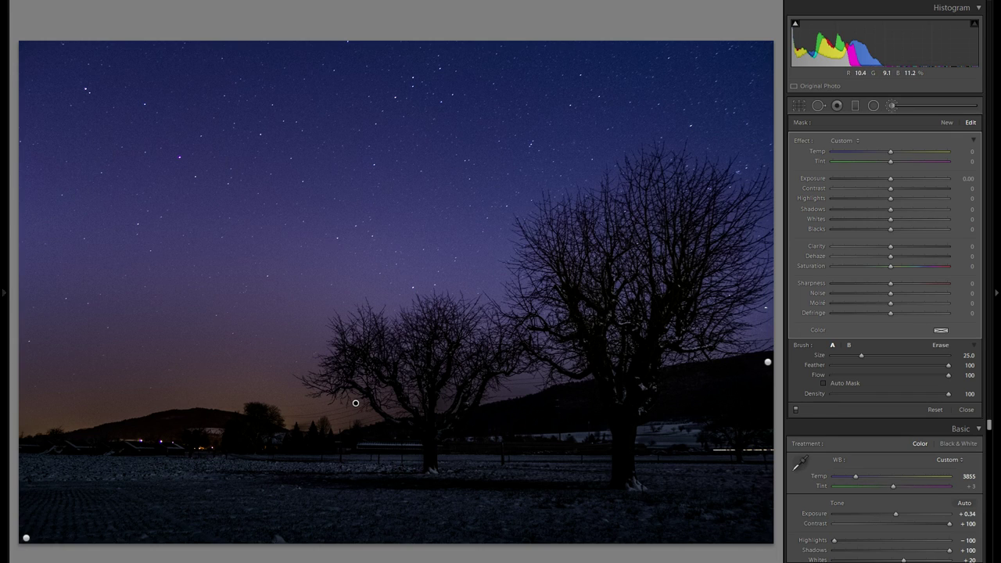
{"action": "left_click", "coordinate": [920, 220]}
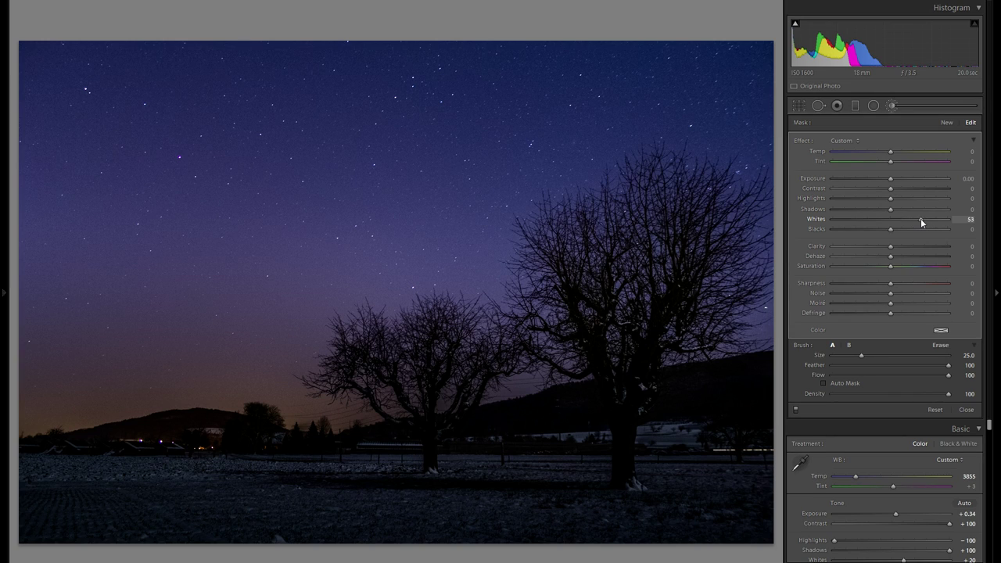
{"action": "left_click_drag", "start_coordinate": [921, 218], "coordinate": [921, 219]}
{"action": "double_click", "coordinate": [921, 218]}
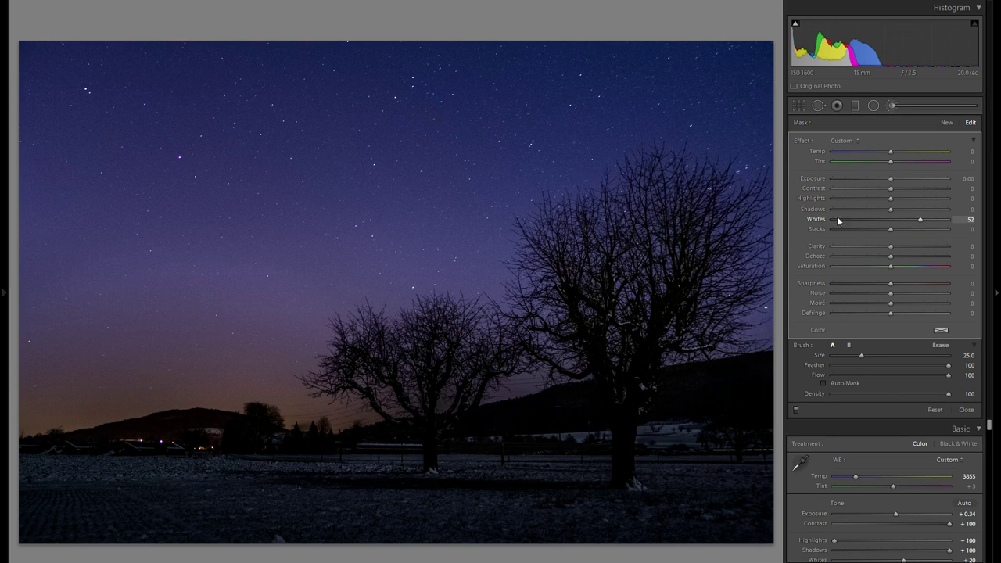
- Reset the horizon glow mask's Whites to 0 and give the mask a colour tint with hue 45 and saturation 24
{"action": "left_click", "coordinate": [941, 331]}
{"action": "left_click_drag", "start_coordinate": [817, 355], "coordinate": [818, 356]}
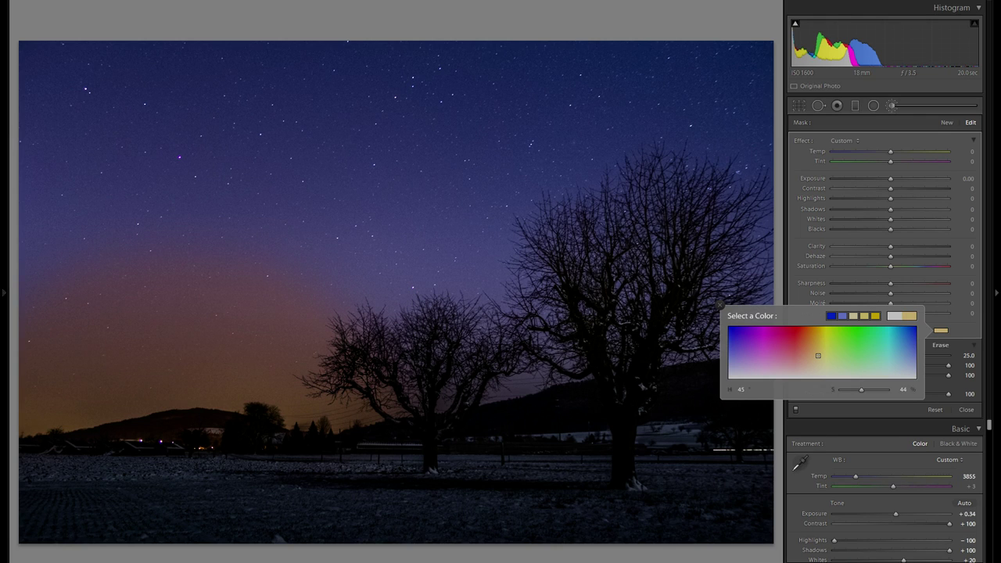
{"action": "left_click_drag", "start_coordinate": [818, 356], "coordinate": [818, 367]}
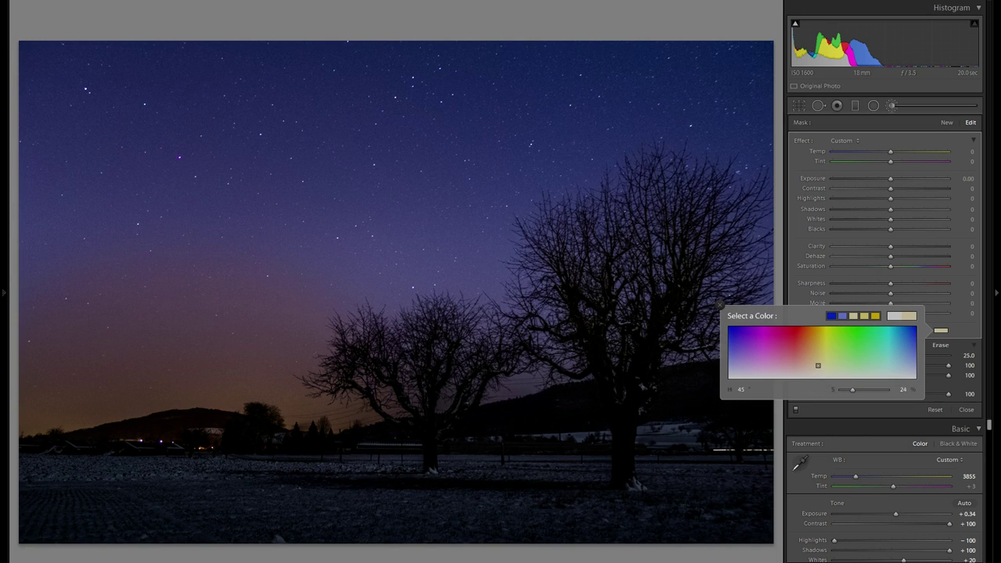
{"action": "left_click", "coordinate": [719, 305]}
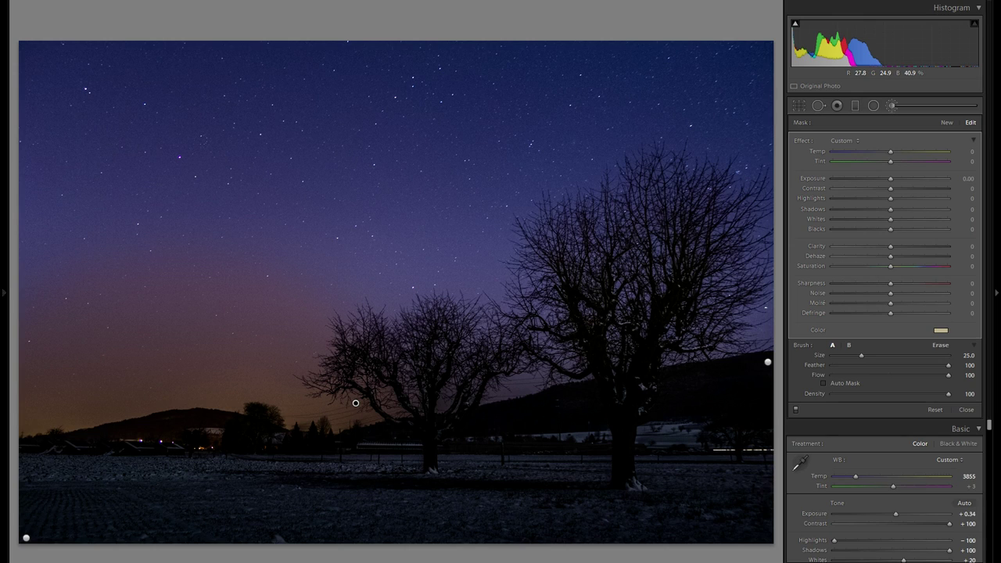
- Set the horizon glow mask's Contrast to 49, Whites to 100 and Exposure to 0.27
{"action": "left_click", "coordinate": [925, 189]}
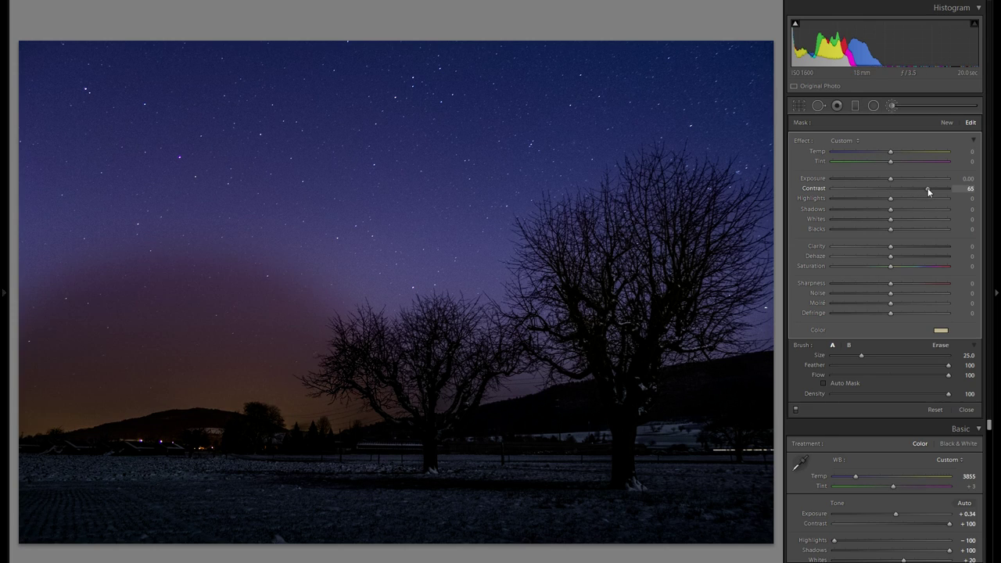
{"action": "left_click_drag", "start_coordinate": [919, 188], "coordinate": [918, 189]}
{"action": "left_click", "coordinate": [936, 219]}
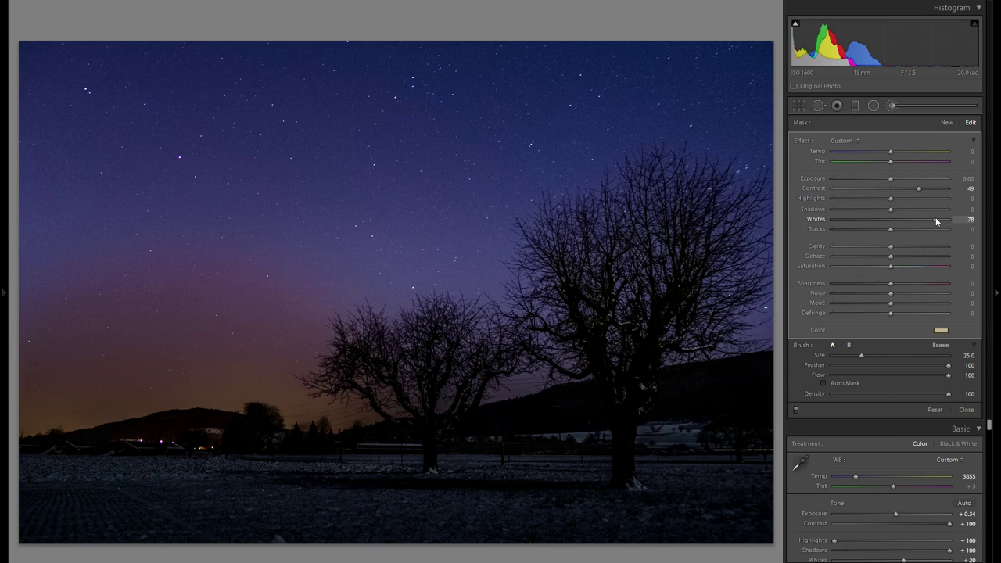
{"action": "left_click", "coordinate": [897, 180]}
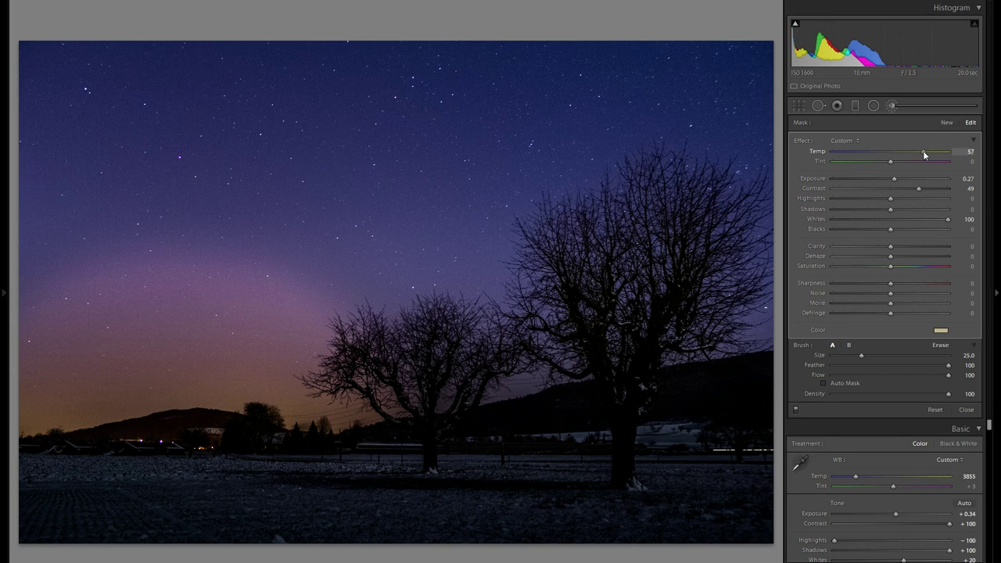
- Set the horizon glow mask's Temp to 26, Tint to 10 and Saturation to 18, leaving Blacks at 0
{"action": "left_click_drag", "start_coordinate": [924, 153], "coordinate": [905, 152]}
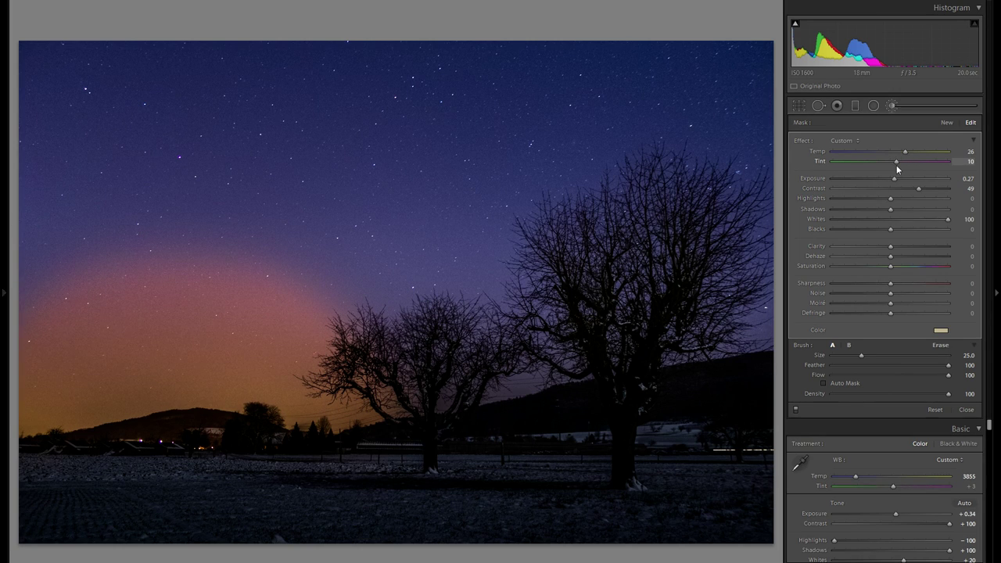
{"action": "left_click_drag", "start_coordinate": [891, 229], "coordinate": [871, 233]}
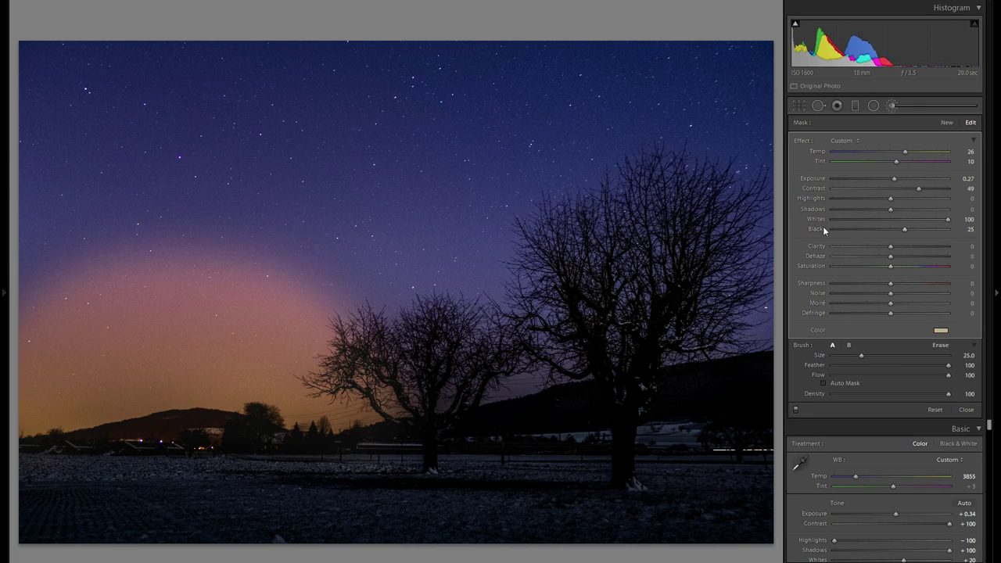
{"action": "left_click_drag", "start_coordinate": [890, 266], "coordinate": [913, 265]}
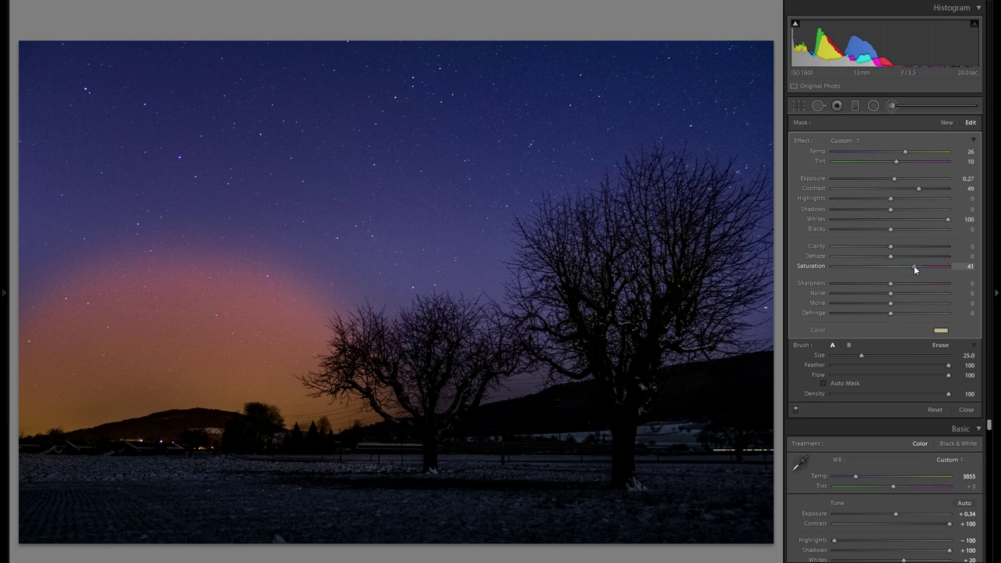
{"action": "left_click_drag", "start_coordinate": [914, 265], "coordinate": [900, 266]}
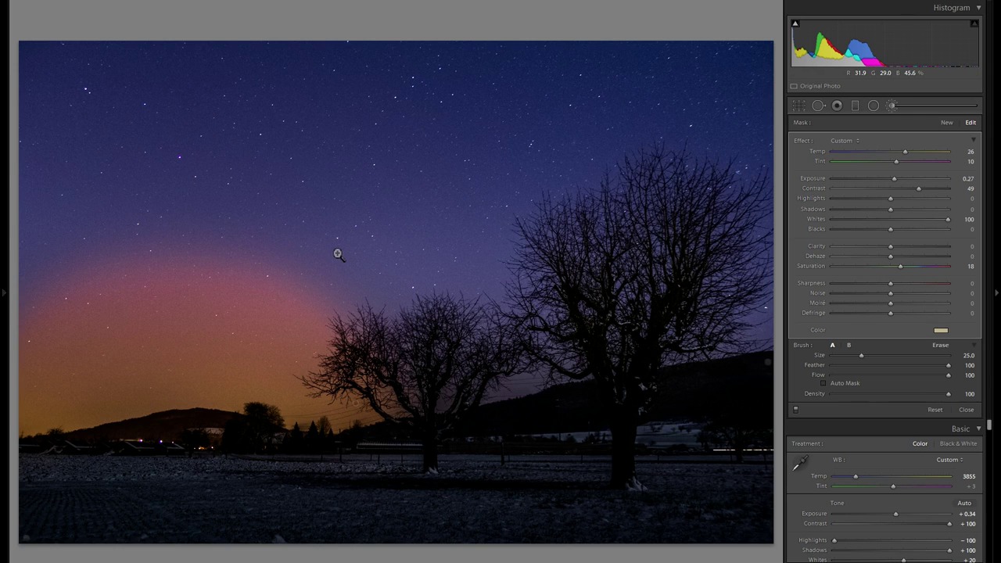
- Soften the upper edge of the horizon glow mask with a size 37 eraser, undoing one stroke and erasing again
{"action": "key", "text": "ctrl+minus"}
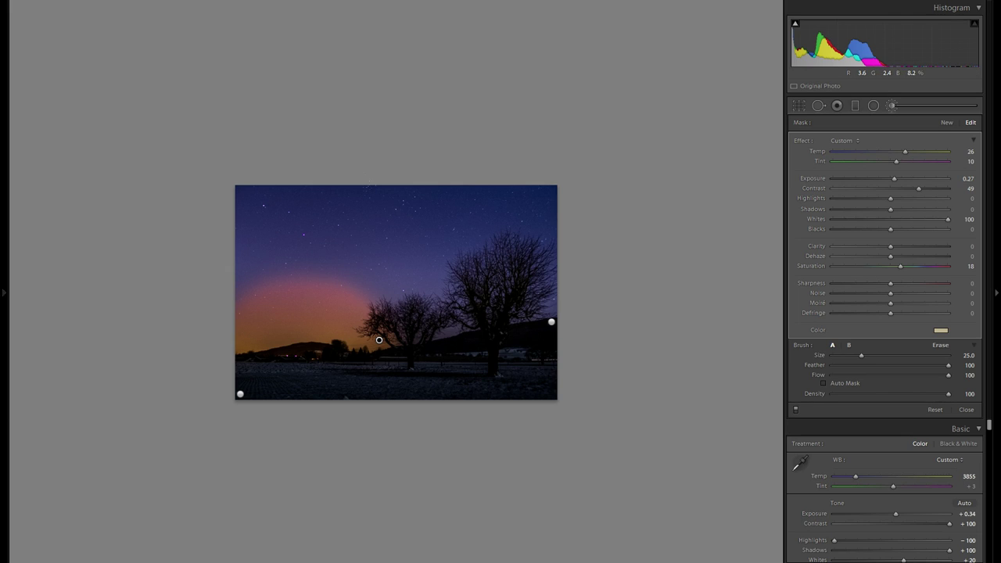
{"action": "key", "text": "alt"}
{"action": "mouse_move", "coordinate": [381, 343]}
{"action": "key", "text": "alt"}
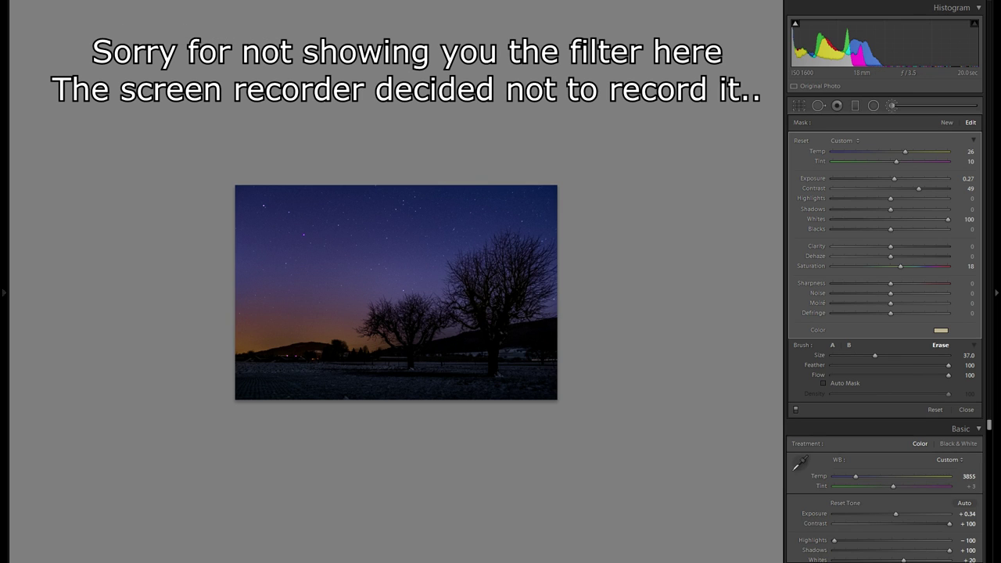
{"action": "key", "text": "alt"}
{"action": "key", "text": "ctrl+z"}
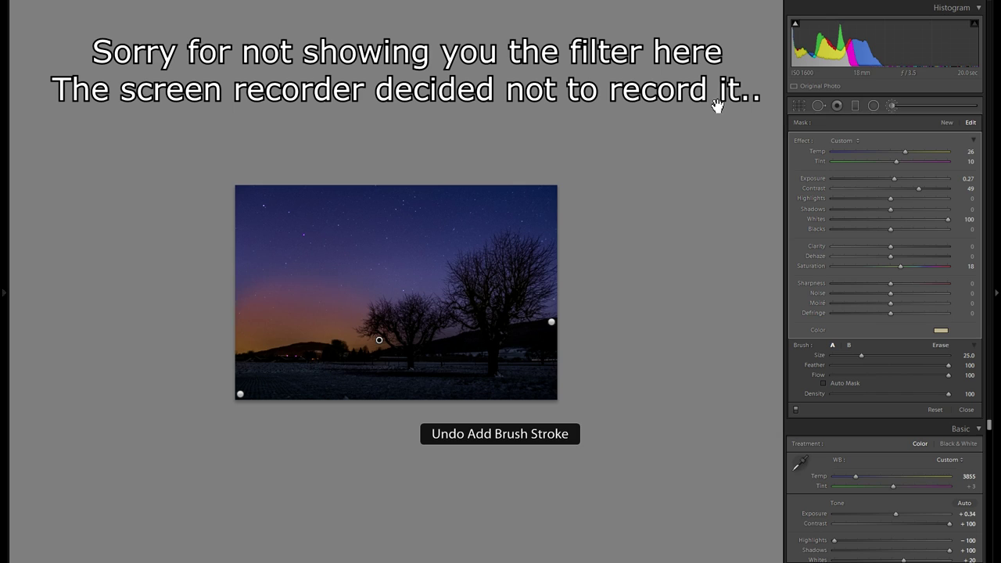
{"action": "key", "text": "alt"}
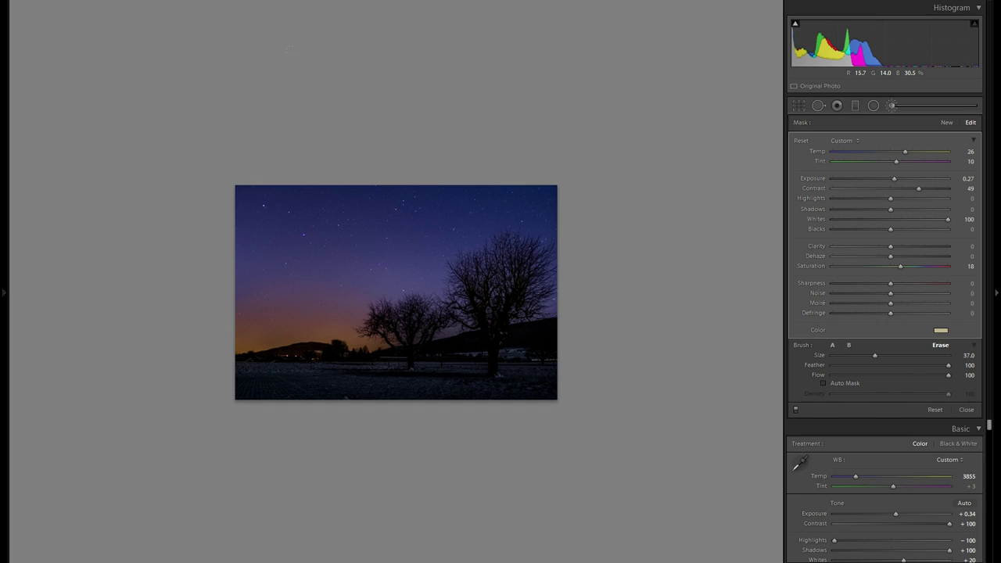
{"action": "key", "text": "alt"}
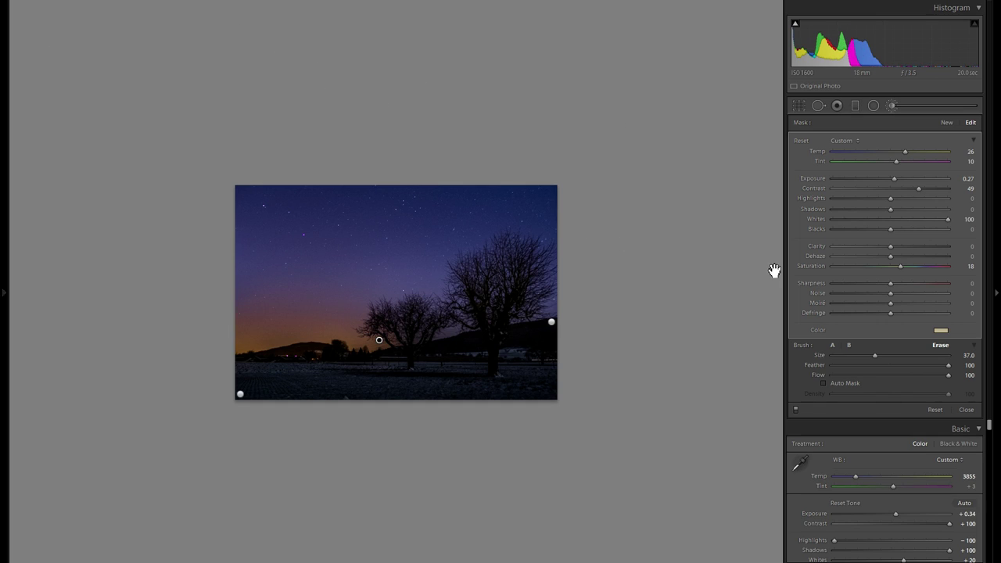
{"action": "scroll", "coordinate": [354, 245], "scroll_direction": "down", "scroll_amount": 5}
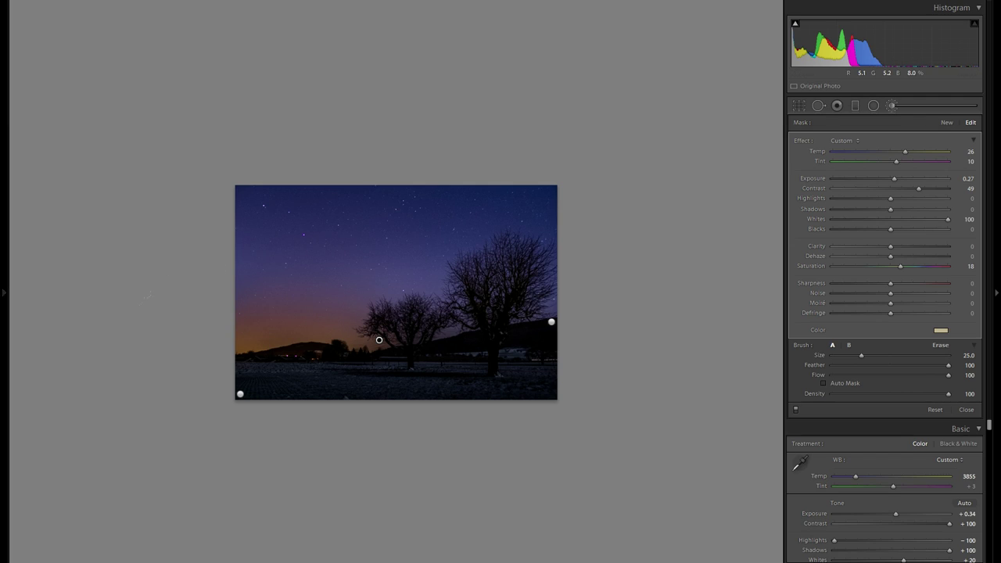
- Refine the horizon glow mask with erasers of size 29 and 21, undoing the accidental removal of the mask
{"action": "key", "text": "alt"}
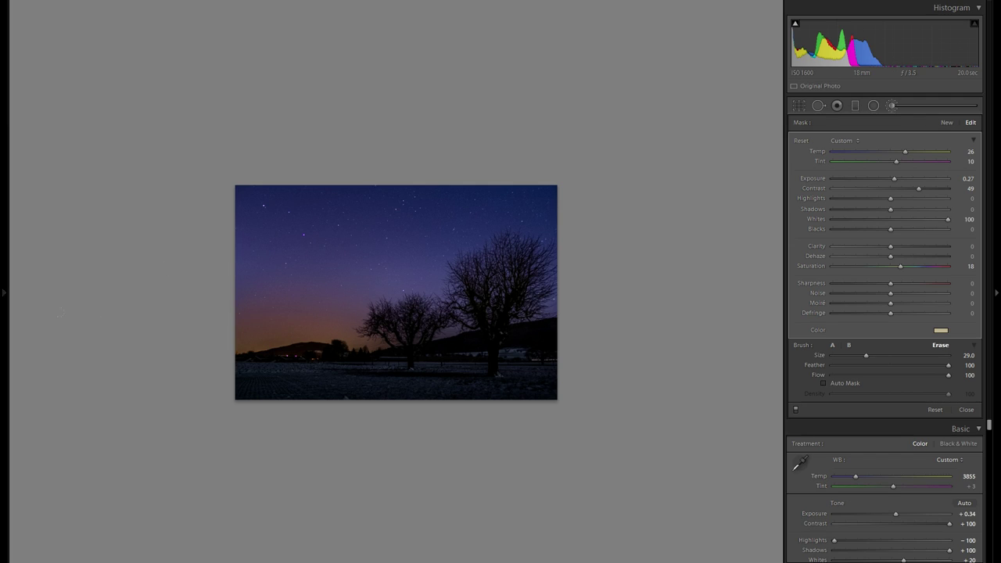
{"action": "left_click", "coordinate": [253, 358]}
{"action": "right_click", "coordinate": [357, 405]}
{"action": "left_click", "coordinate": [400, 424]}
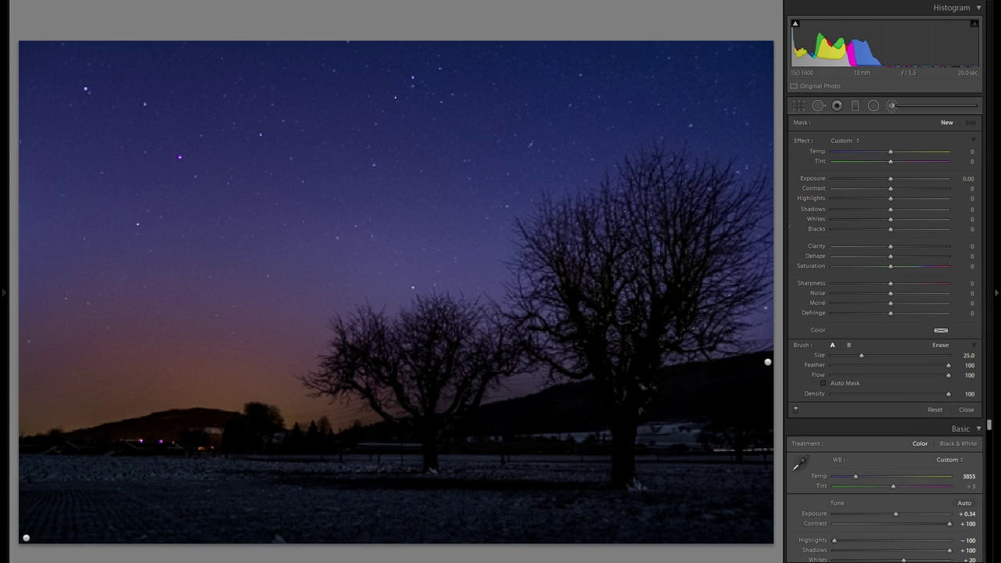
{"action": "key", "text": "ctrl+z"}
{"action": "left_click", "coordinate": [381, 173]}
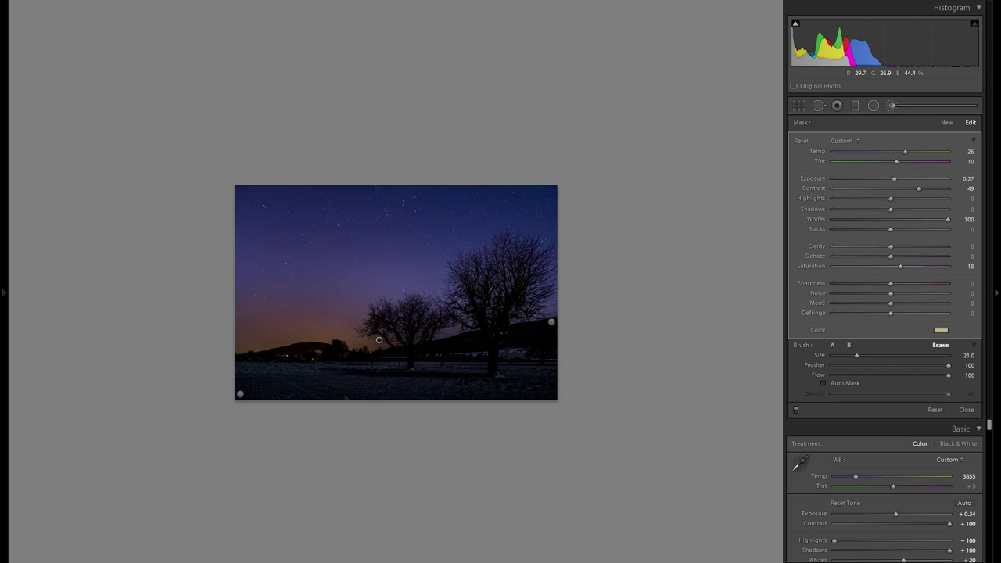
{"action": "key", "text": "space"}
{"action": "left_click", "coordinate": [349, 315]}
{"action": "left_click", "coordinate": [349, 314]}
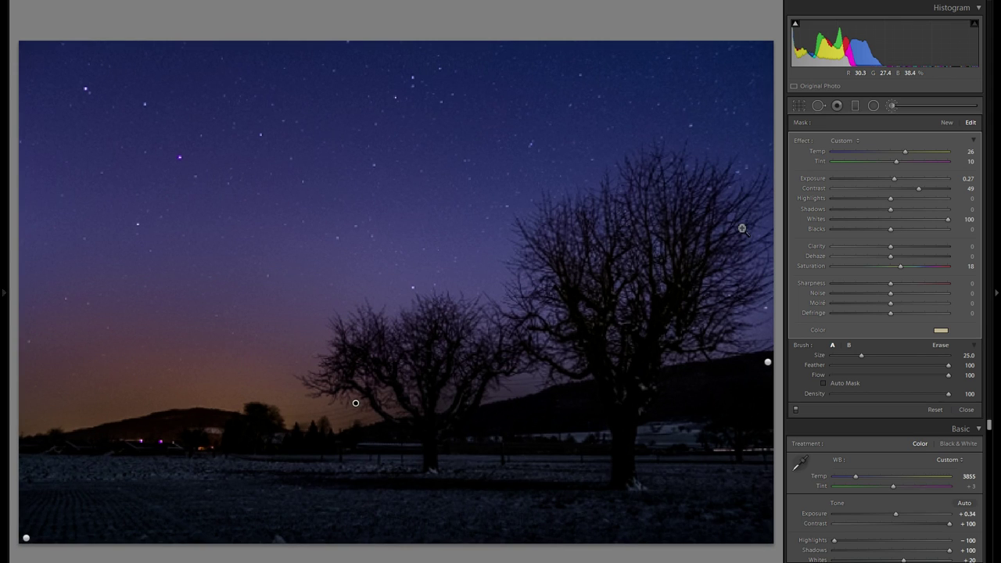
- Set the horizon glow mask's Exposure to 0.67 and Contrast to 100, and its colour tint to hue 45, saturation 22
{"action": "left_click_drag", "start_coordinate": [894, 182], "coordinate": [898, 176]}
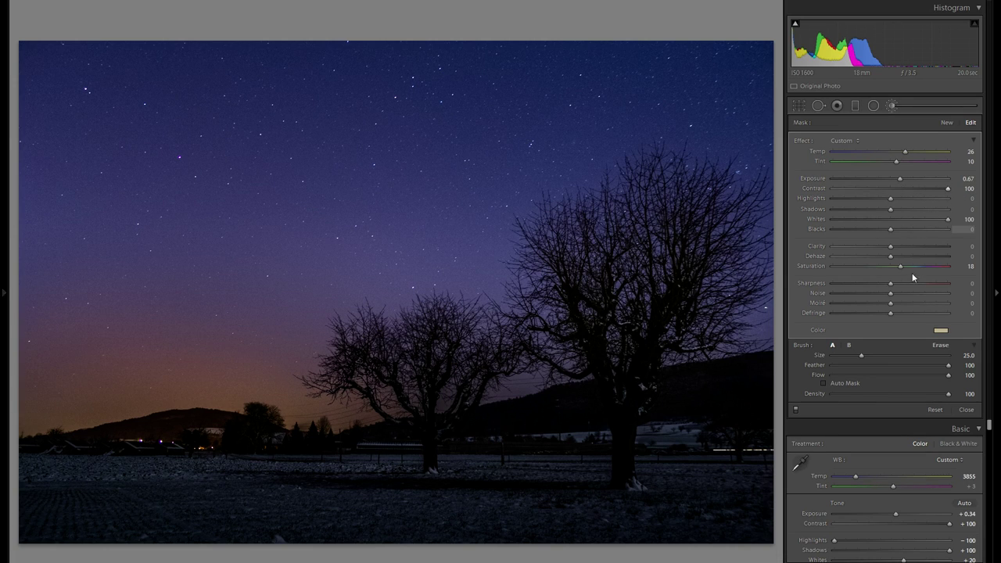
{"action": "left_click", "coordinate": [941, 331]}
{"action": "left_click_drag", "start_coordinate": [819, 366], "coordinate": [818, 350]}
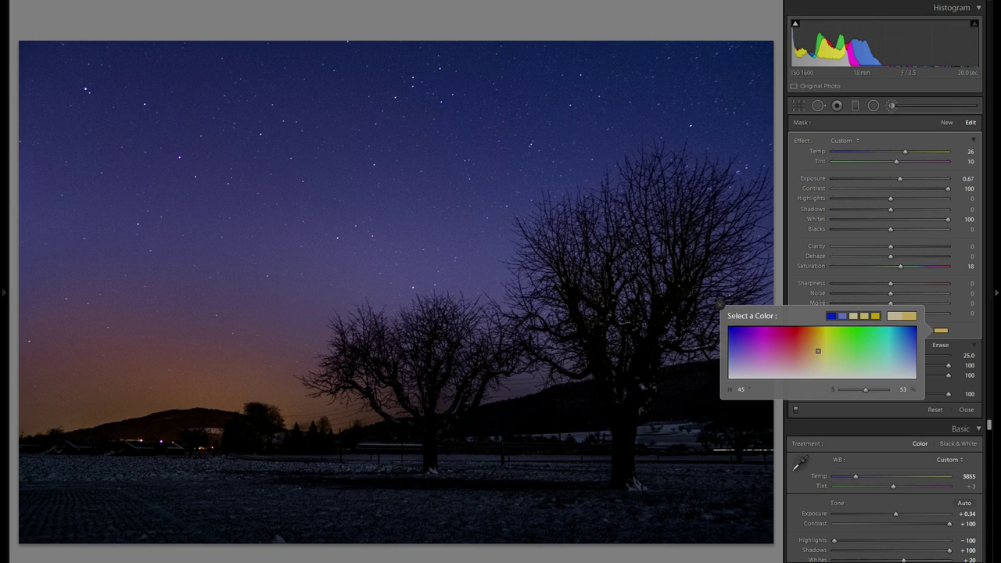
{"action": "left_click_drag", "start_coordinate": [818, 350], "coordinate": [818, 367]}
- Set the horizon glow mask's Temp to 14, Tint to 5 and Highlights to 62, keeping Contrast at 100
{"action": "left_click_drag", "start_coordinate": [908, 155], "coordinate": [906, 154]}
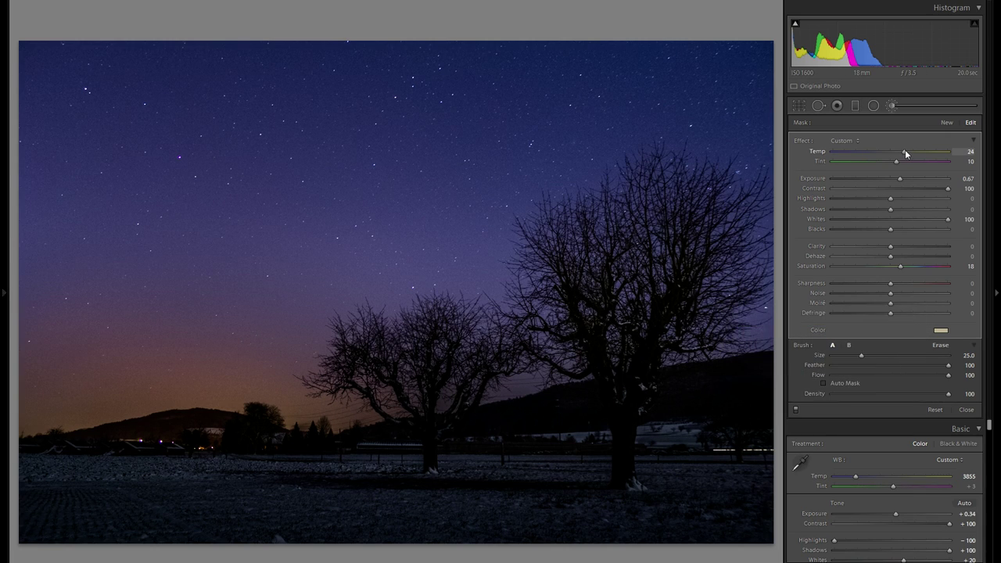
{"action": "left_click_drag", "start_coordinate": [899, 191], "coordinate": [997, 188]}
{"action": "left_click", "coordinate": [897, 200]}
{"action": "left_click_drag", "start_coordinate": [926, 199], "coordinate": [931, 199]}
{"action": "left_click_drag", "start_coordinate": [930, 198], "coordinate": [926, 198]}
{"action": "left_click_drag", "start_coordinate": [908, 153], "coordinate": [893, 164]}
- Lower the saturation of the horizon glow mask's colour tint slightly and close the adjustment brush
{"action": "left_click", "coordinate": [941, 331]}
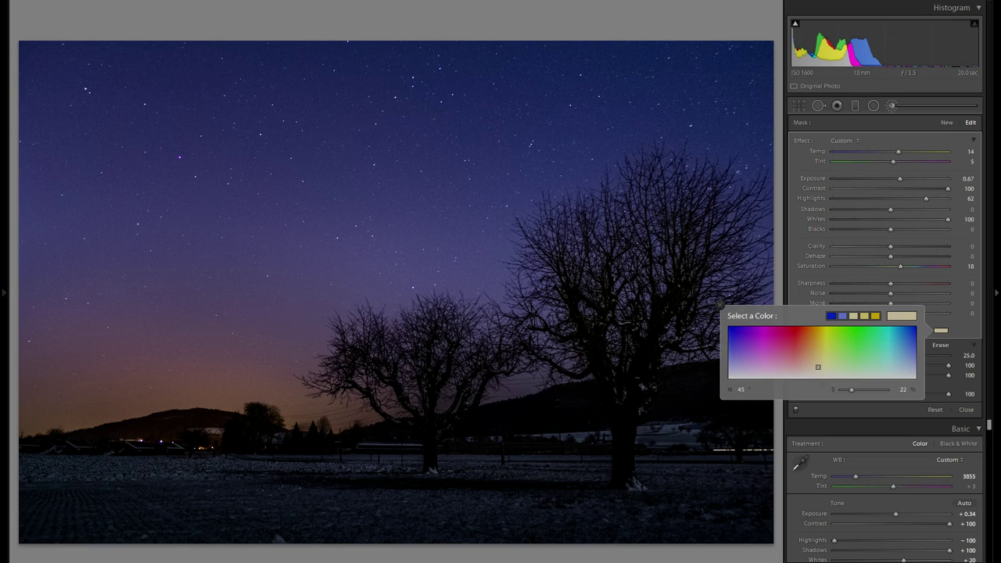
{"action": "left_click_drag", "start_coordinate": [819, 367], "coordinate": [818, 369]}
{"action": "left_click", "coordinate": [891, 104]}
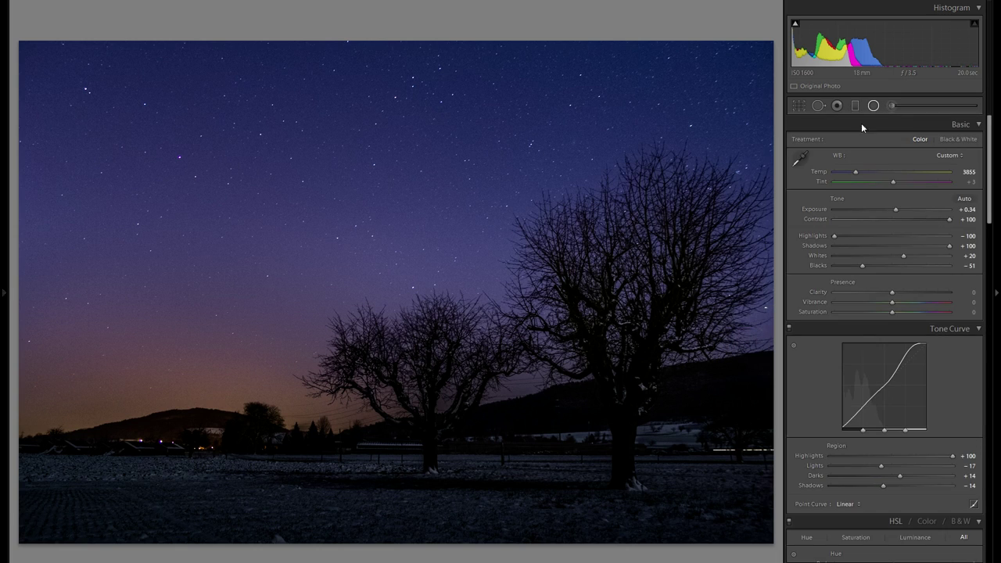
- Draw a wide, flat radial filter over the left horizon with Whites 58, Exposure 0.20 and Highlights 6
{"action": "left_click", "coordinate": [873, 105]}
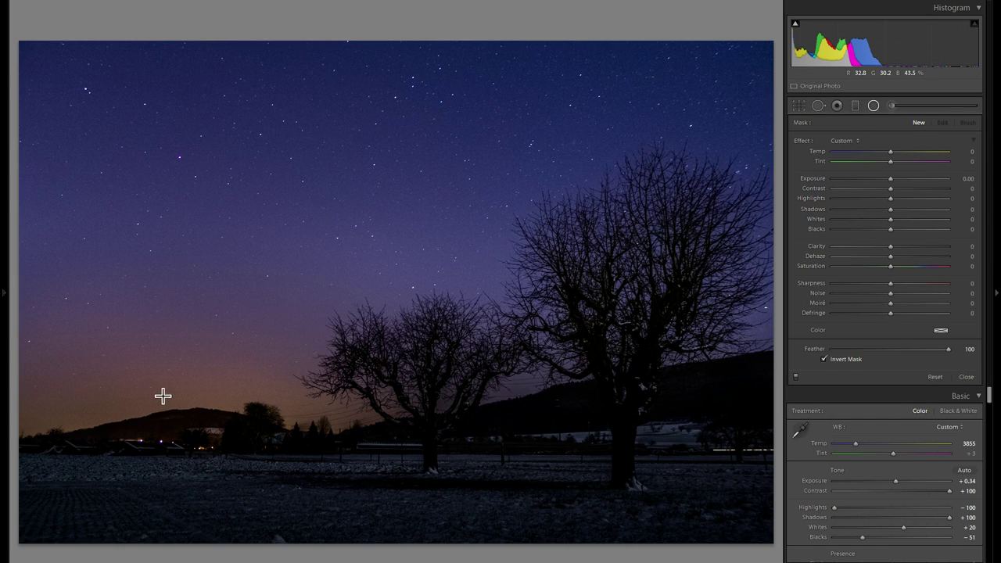
{"action": "left_click_drag", "start_coordinate": [316, 422], "coordinate": [363, 428]}
{"action": "left_click", "coordinate": [924, 221]}
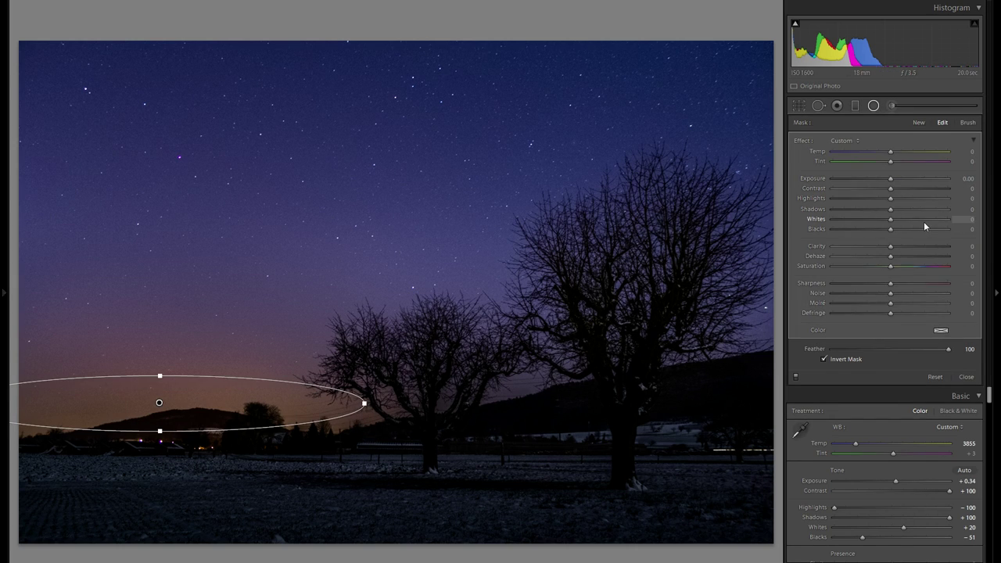
{"action": "left_click", "coordinate": [895, 180]}
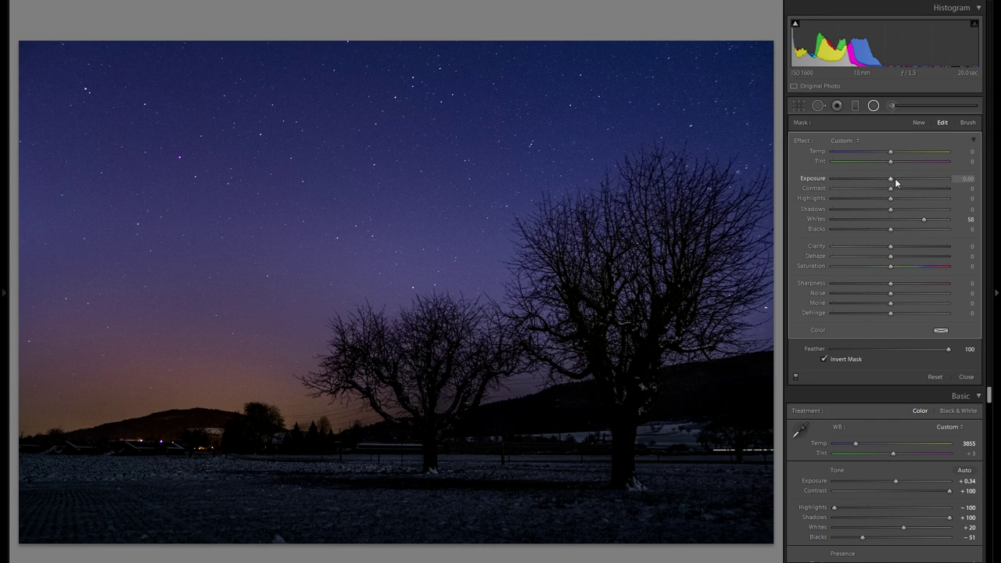
{"action": "left_click", "coordinate": [894, 199]}
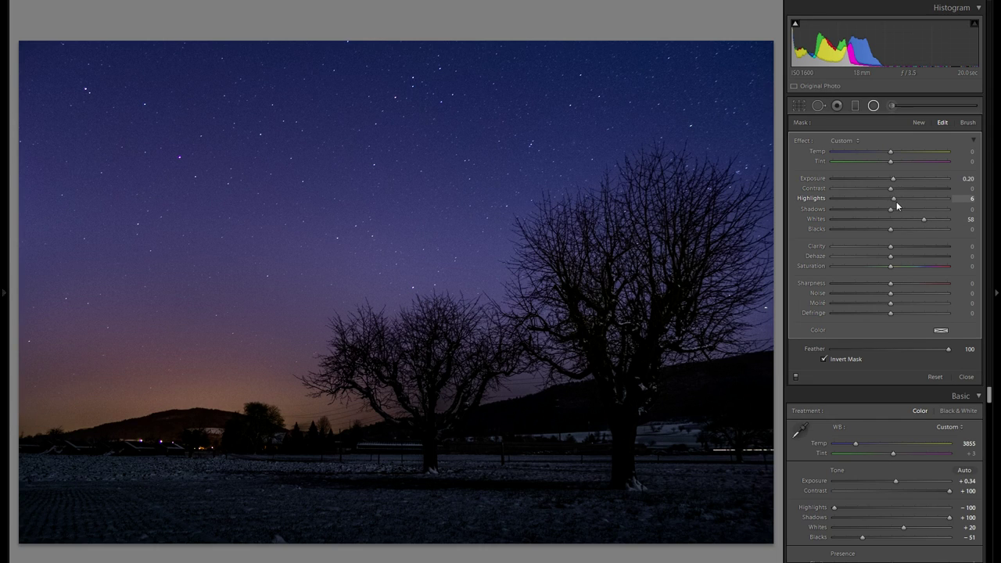
- Move the radial filter down onto the hill, set its Exposure to 0.09, warm its Temp slightly, and close the filter
{"action": "left_click_drag", "start_coordinate": [220, 400], "coordinate": [250, 411]}
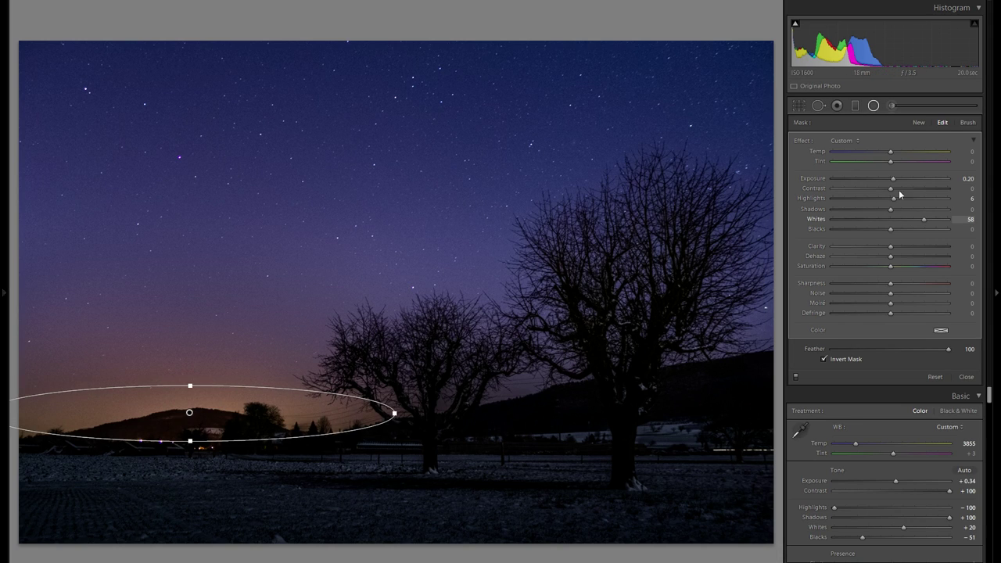
{"action": "left_click_drag", "start_coordinate": [894, 183], "coordinate": [892, 179]}
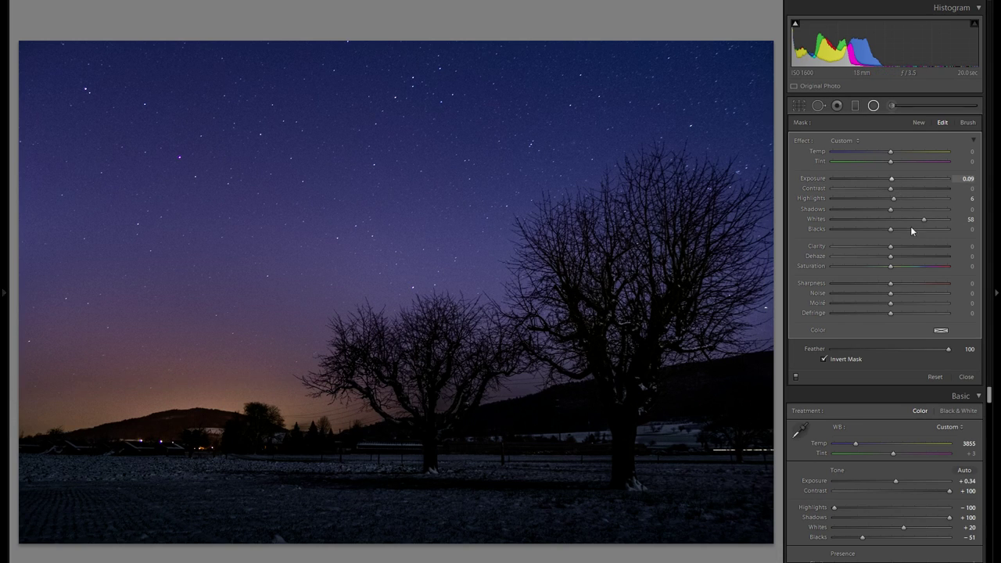
{"action": "left_click", "coordinate": [898, 151]}
{"action": "left_click_drag", "start_coordinate": [898, 151], "coordinate": [894, 152]}
{"action": "left_click", "coordinate": [874, 105]}
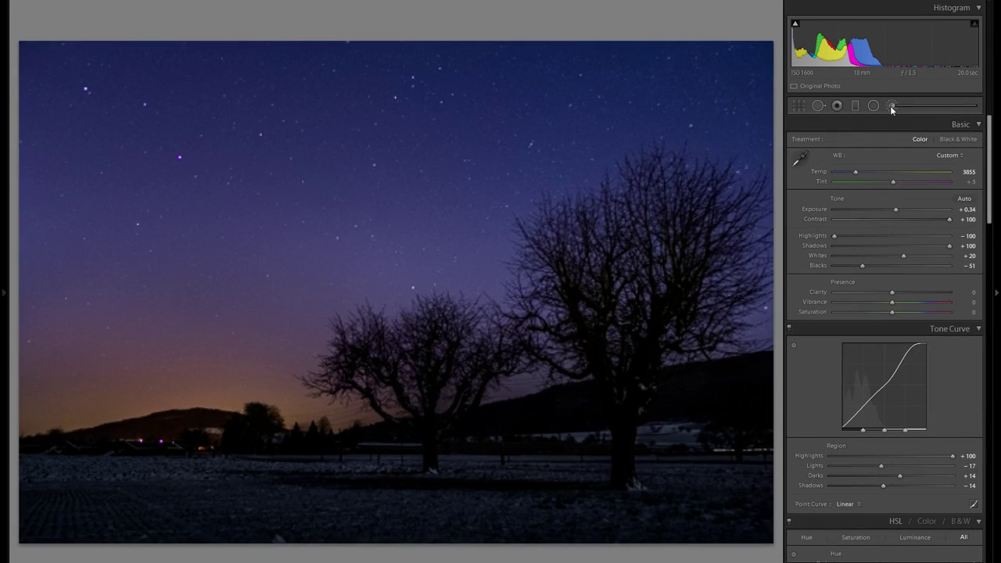
- Brush a new adjustment with Exposure −0.52 and size 28 over the crown of the large tree
{"action": "left_click", "coordinate": [891, 107]}
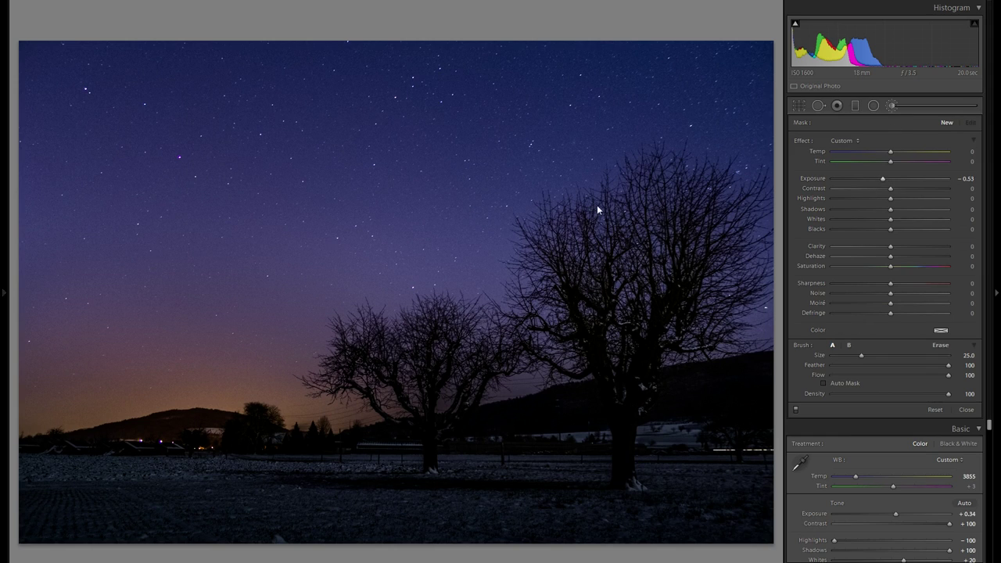
{"action": "scroll", "coordinate": [648, 179], "scroll_direction": "up", "scroll_amount": 3}
{"action": "mouse_move", "coordinate": [654, 176]}
{"action": "left_mouse_down"}
{"action": "mouse_move", "coordinate": [429, 249]}
{"action": "mouse_move", "coordinate": [539, 360]}
{"action": "mouse_move", "coordinate": [508, 320]}
{"action": "left_mouse_up"}
{"action": "key", "text": "ctrl+minus"}
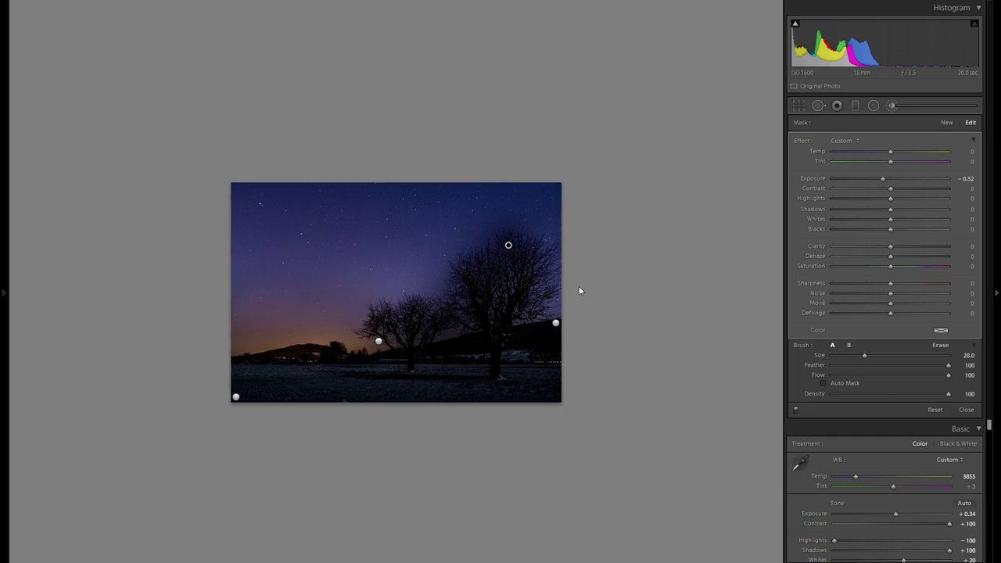
{"action": "key", "text": "ctrl+plus"}
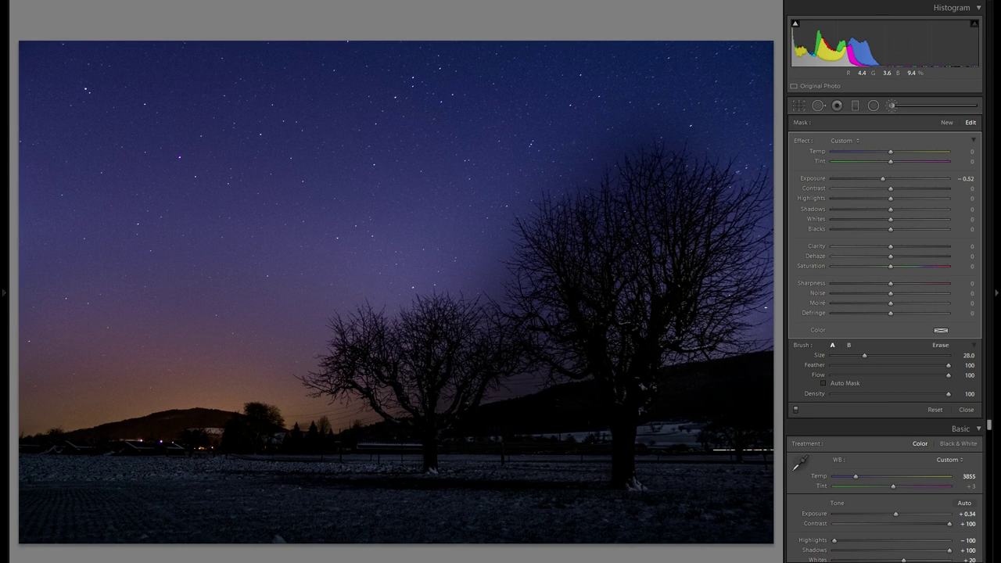
- Set the large tree crown mask's Exposure to −0.16 and erase the mask over the trunk and dark hill with a size 15 eraser
{"action": "left_click_drag", "start_coordinate": [883, 179], "coordinate": [890, 181]}
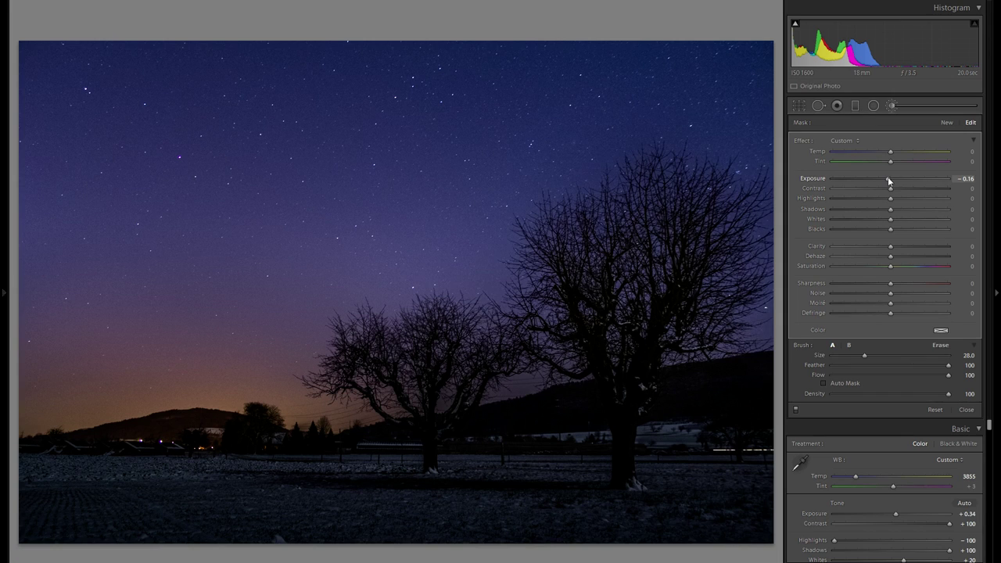
{"action": "key", "text": "z"}
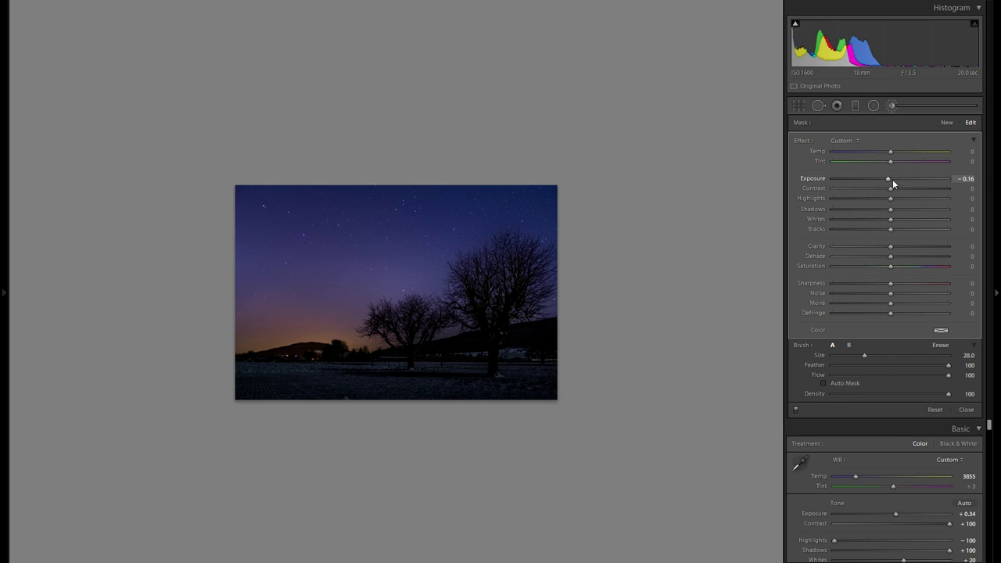
{"action": "key", "text": "alt"}
{"action": "key", "text": "o"}
{"action": "scroll", "coordinate": [433, 203], "scroll_direction": "down", "scroll_amount": 4}
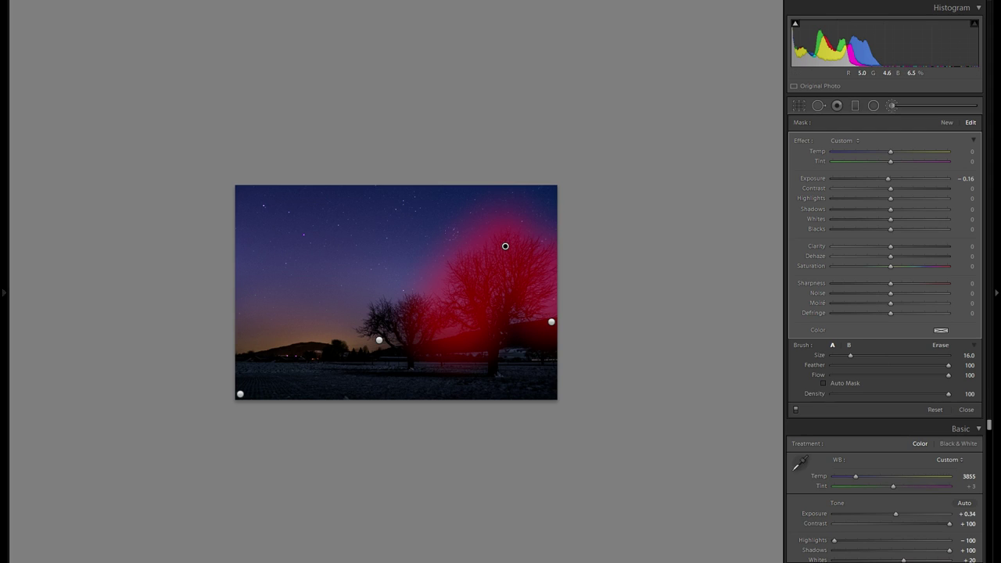
{"action": "left_click", "coordinate": [504, 311]}
{"action": "key", "text": "alt"}
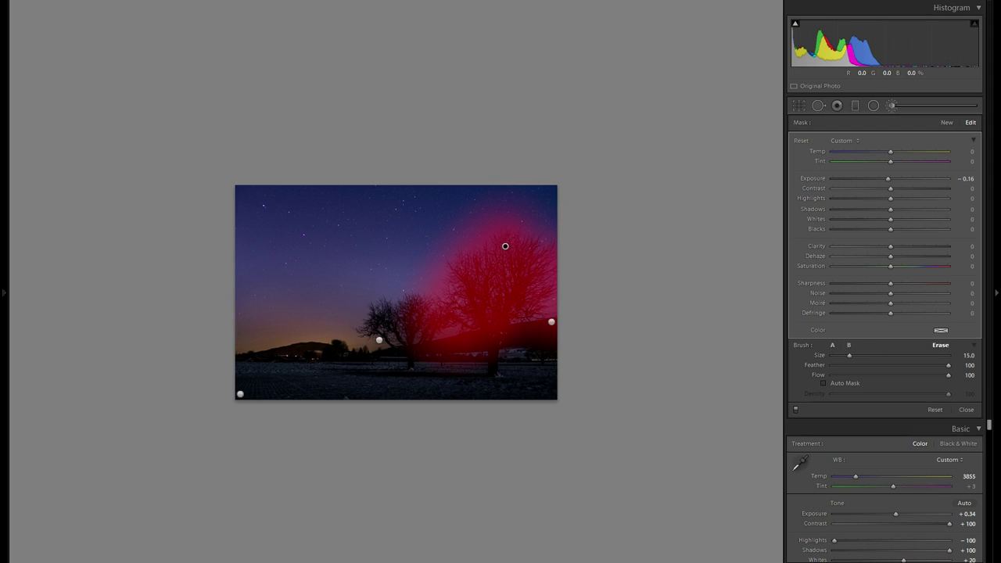
{"action": "left_click_drag", "start_coordinate": [501, 331], "coordinate": [485, 331]}
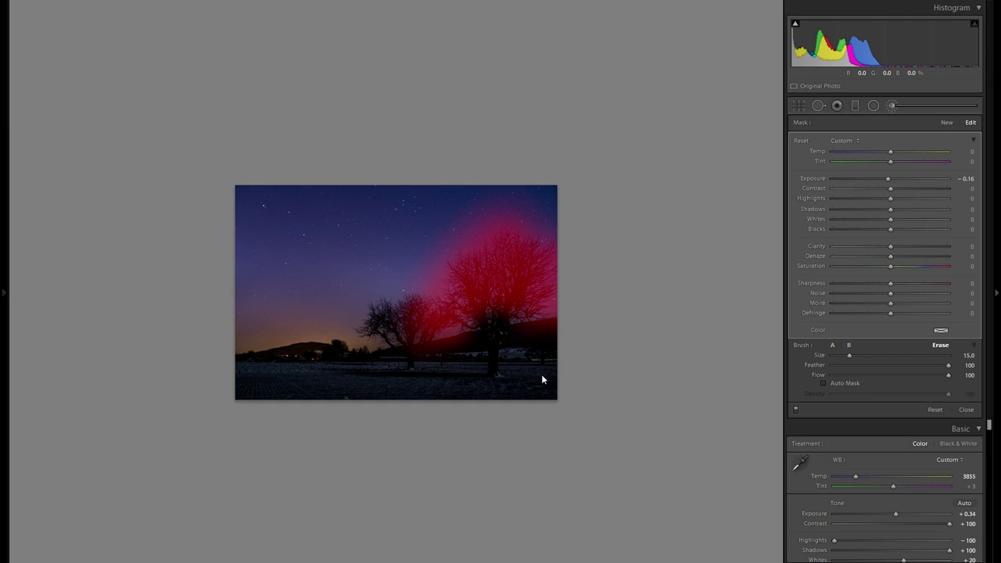
{"action": "scroll", "coordinate": [565, 152], "scroll_direction": "up", "scroll_amount": 2}
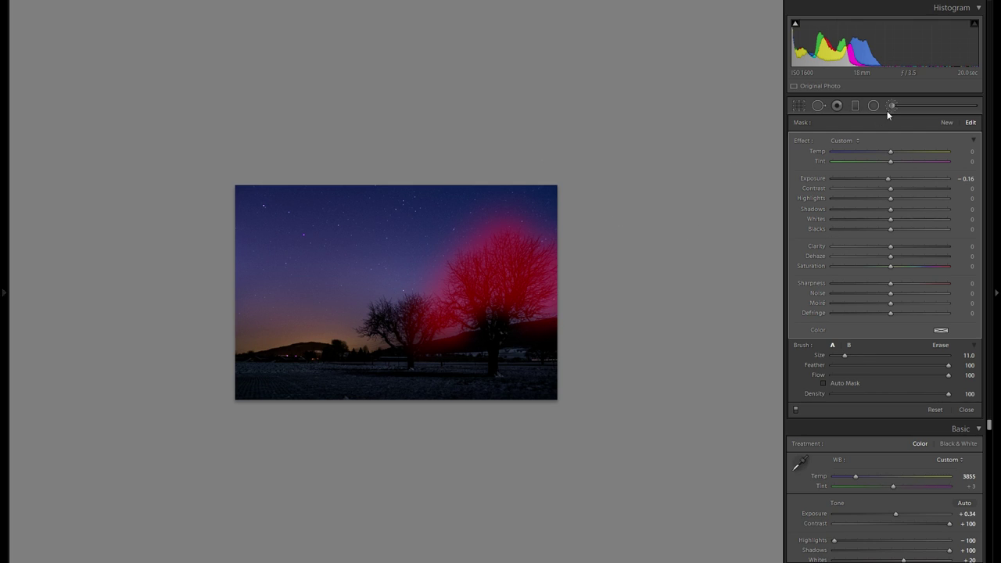
{"action": "key", "text": "o"}
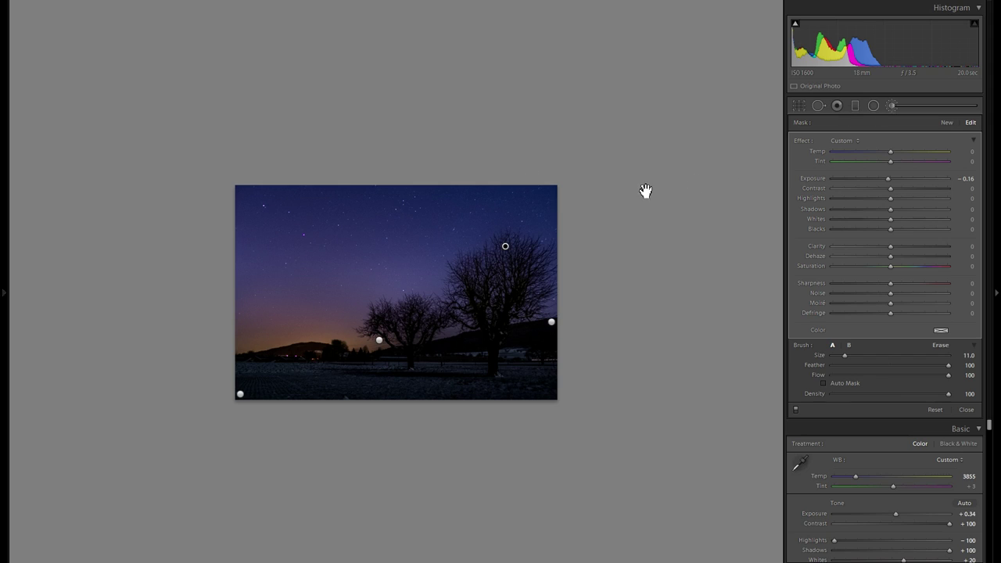
- Brush a new size 8 adjustment down the large tree's left edge, set its Exposure to −0.20, and close the adjustment brush
{"action": "left_click", "coordinate": [947, 123]}
{"action": "left_click_drag", "start_coordinate": [893, 179], "coordinate": [881, 180]}
{"action": "scroll", "coordinate": [420, 279], "scroll_direction": "down", "scroll_amount": 3}
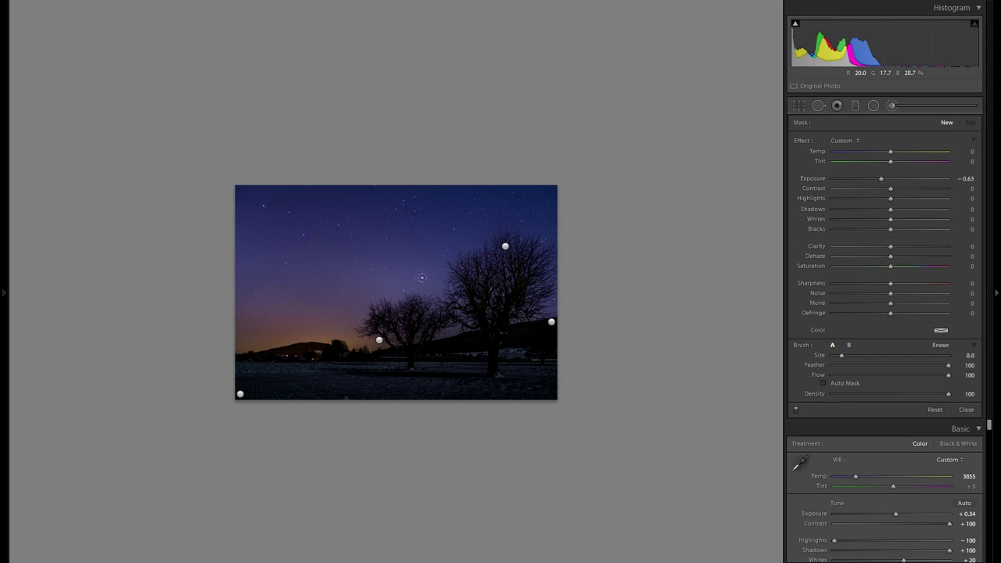
{"action": "left_click_drag", "start_coordinate": [457, 252], "coordinate": [428, 306]}
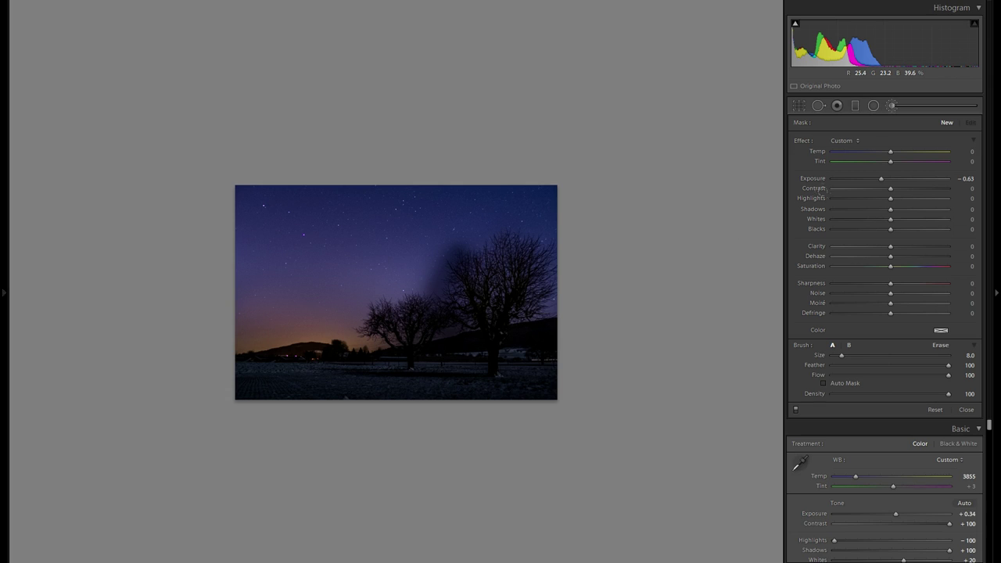
{"action": "left_click_drag", "start_coordinate": [880, 179], "coordinate": [884, 179]}
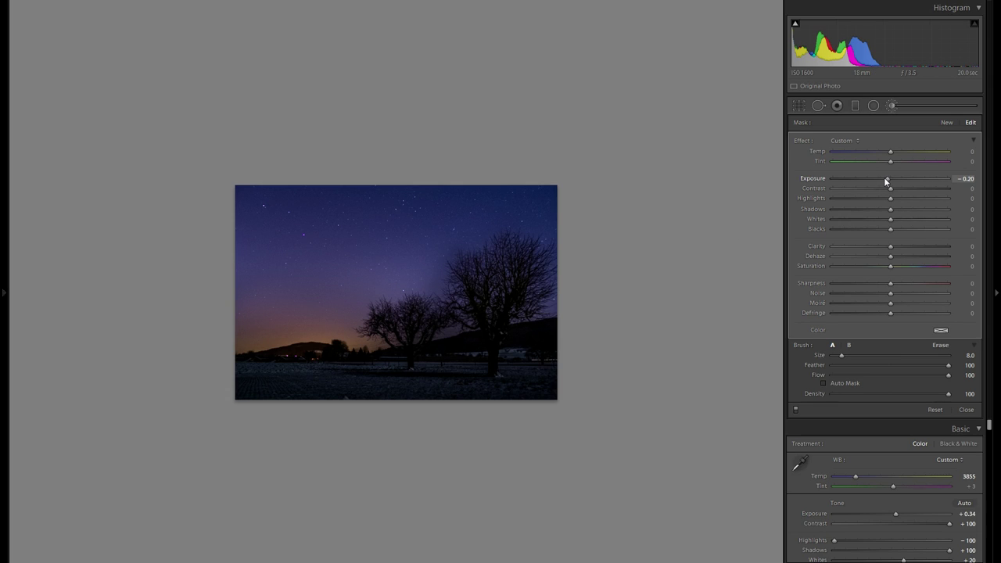
{"action": "key", "text": "alt"}
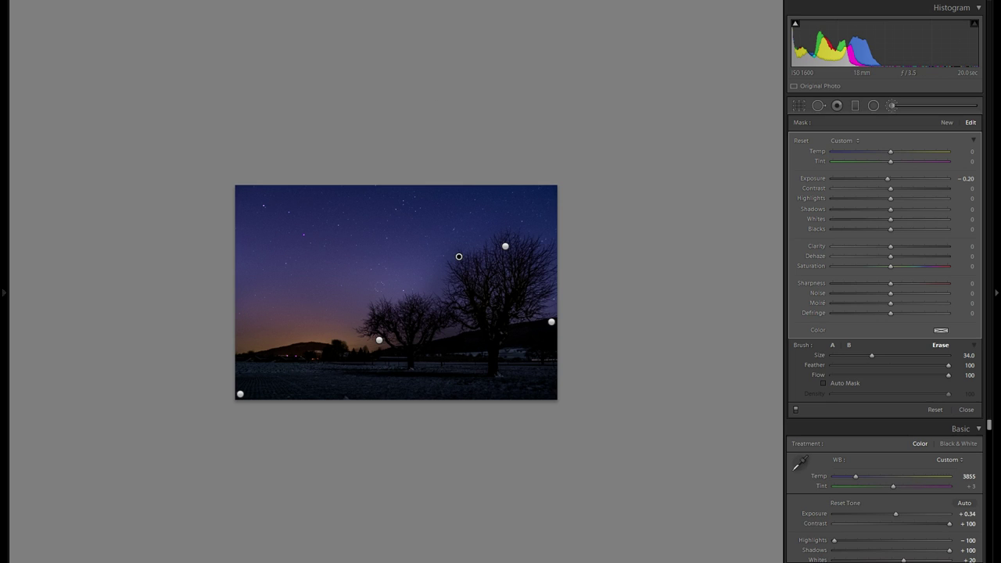
{"action": "left_click", "coordinate": [892, 105]}
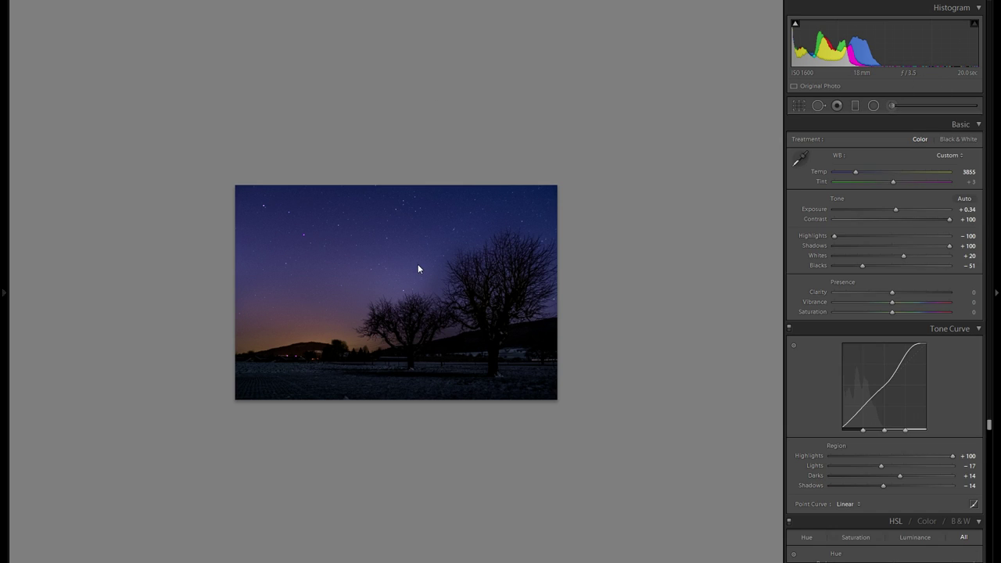
- Reselect the brush mask on the large tree's left edge and extend it at size 16 over the sky above the small tree
{"action": "left_click", "coordinate": [895, 109]}
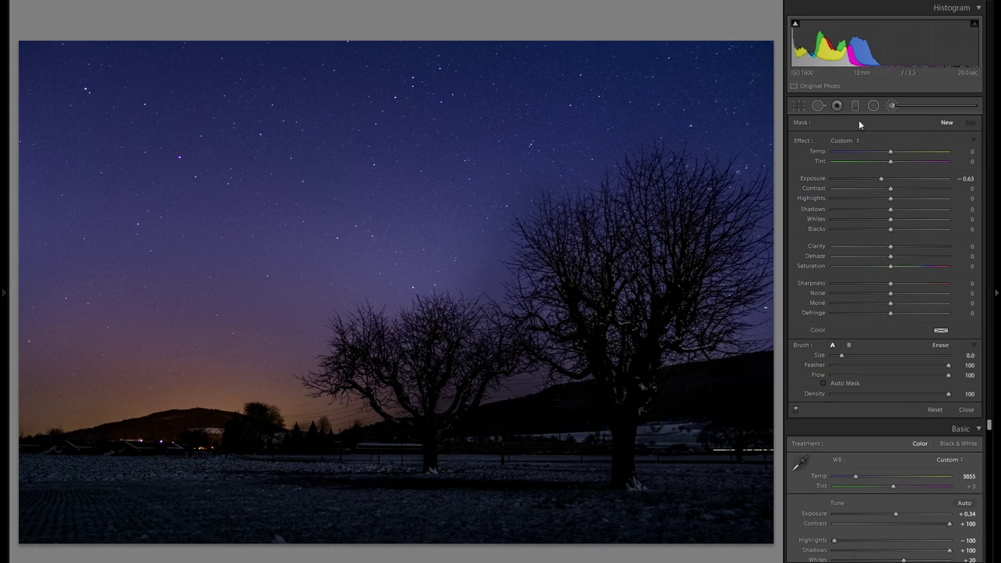
{"action": "left_click", "coordinate": [545, 213]}
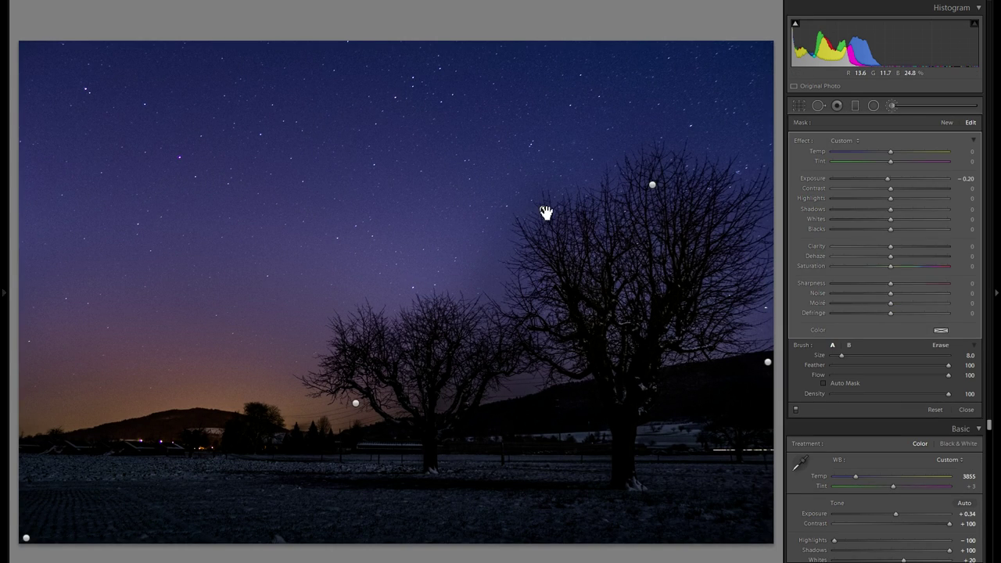
{"action": "scroll", "coordinate": [546, 213], "scroll_direction": "up", "scroll_amount": 5}
{"action": "left_click_drag", "start_coordinate": [411, 246], "coordinate": [397, 263]}
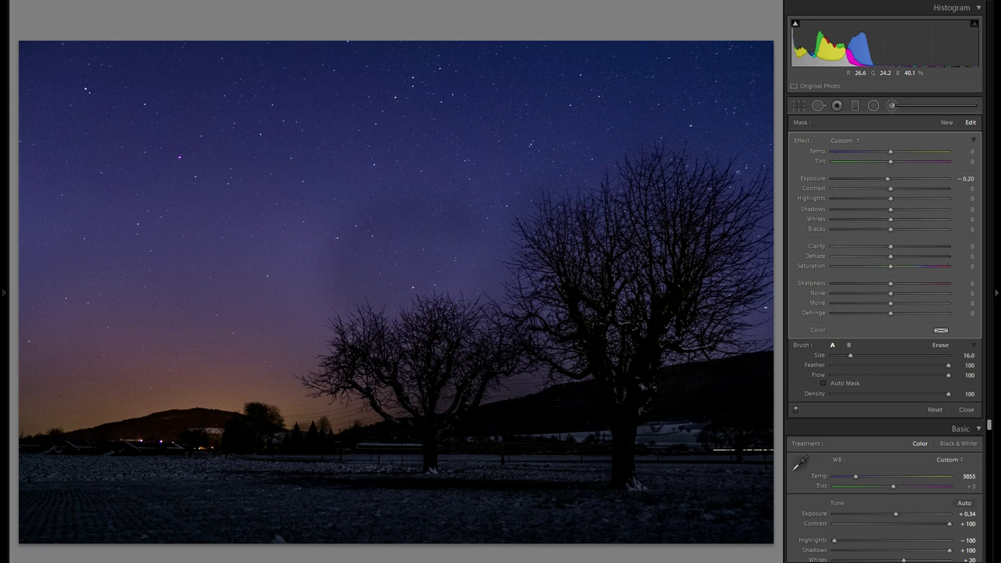
- Erase the dark patch in the sky above the small tree with a large soft eraser, reduced to size 26, and close the adjustment brush
{"action": "key", "text": "z"}
{"action": "key", "text": "alt"}
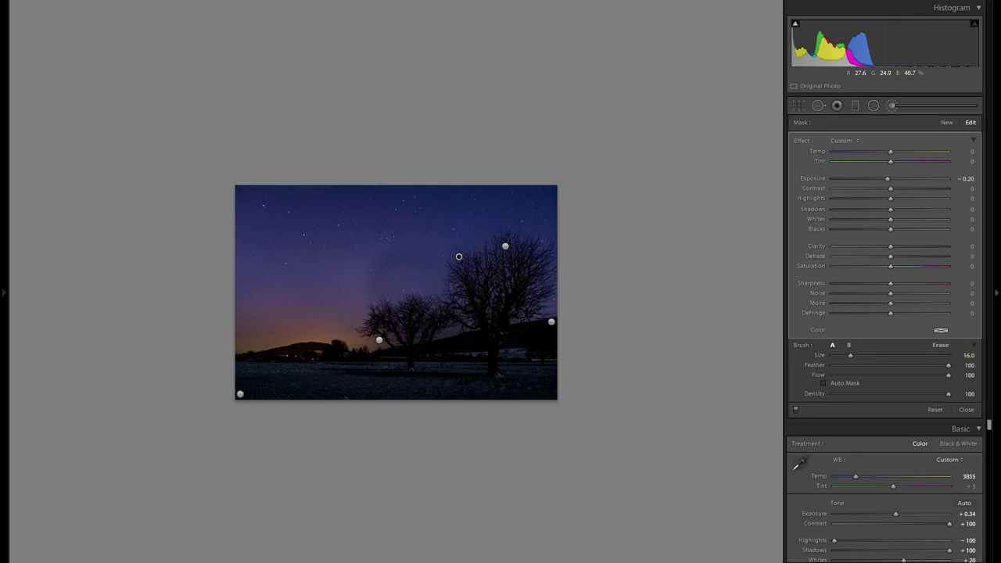
{"action": "key", "text": "alt"}
{"action": "scroll", "coordinate": [307, 37], "scroll_direction": "down", "scroll_amount": 3}
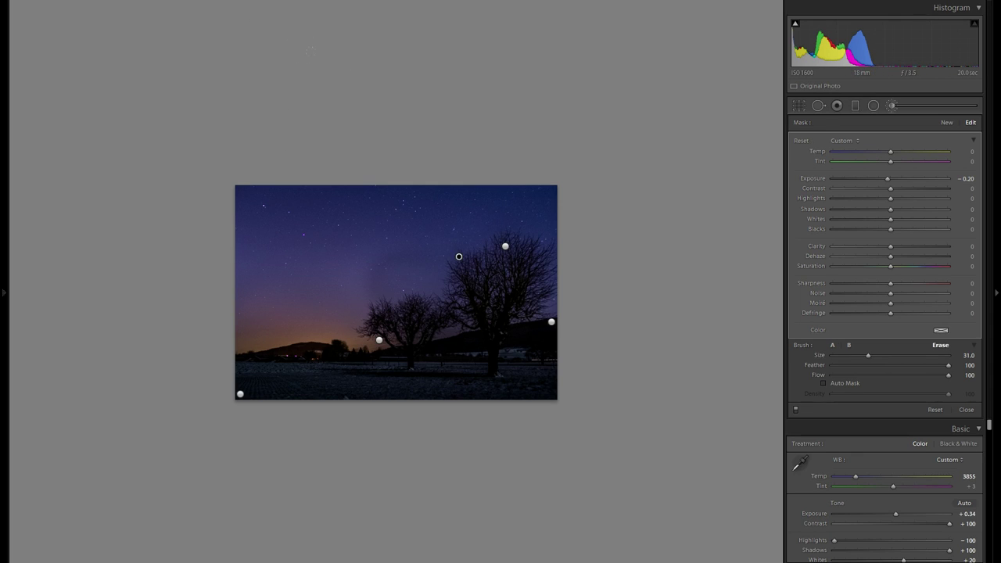
{"action": "mouse_move", "coordinate": [221, 81]}
{"action": "left_mouse_down"}
{"action": "mouse_move", "coordinate": [234, 129]}
{"action": "mouse_move", "coordinate": [227, 94]}
{"action": "left_mouse_up"}
{"action": "scroll", "coordinate": [230, 110], "scroll_direction": "down", "scroll_amount": 3}
{"action": "key", "text": "bracketleft"}
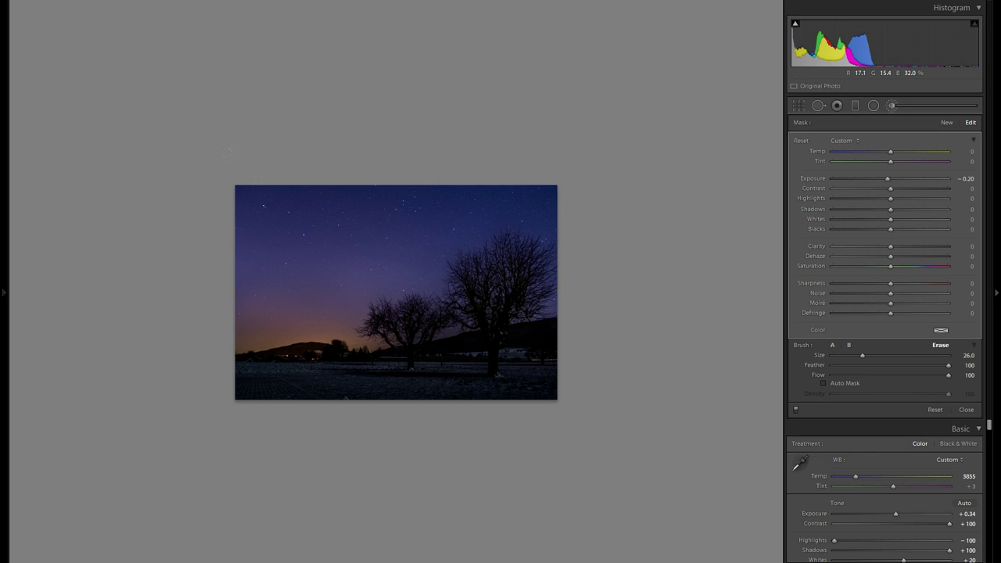
{"action": "key", "text": "alt"}
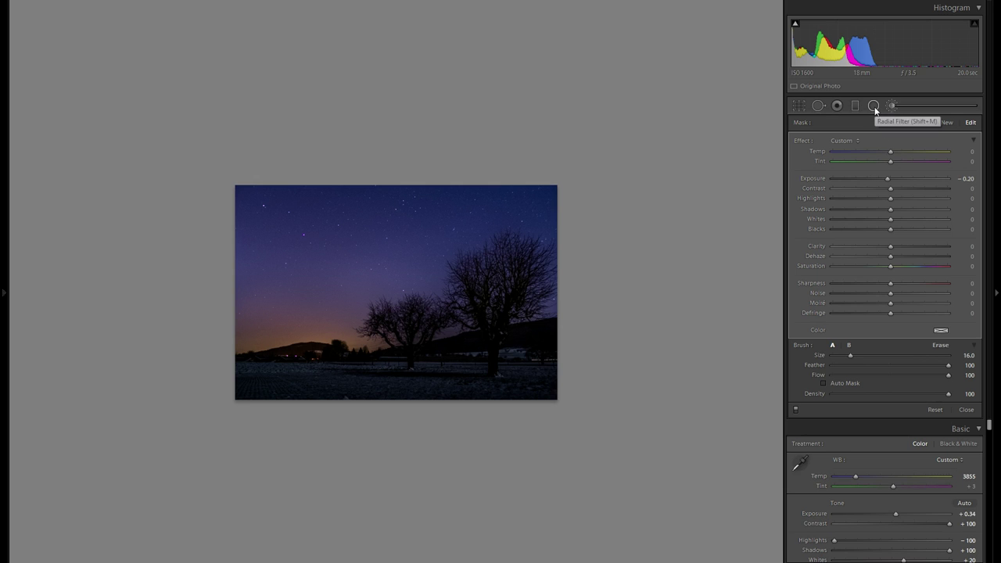
{"action": "left_click", "coordinate": [892, 105]}
{"action": "left_click", "coordinate": [341, 250]}
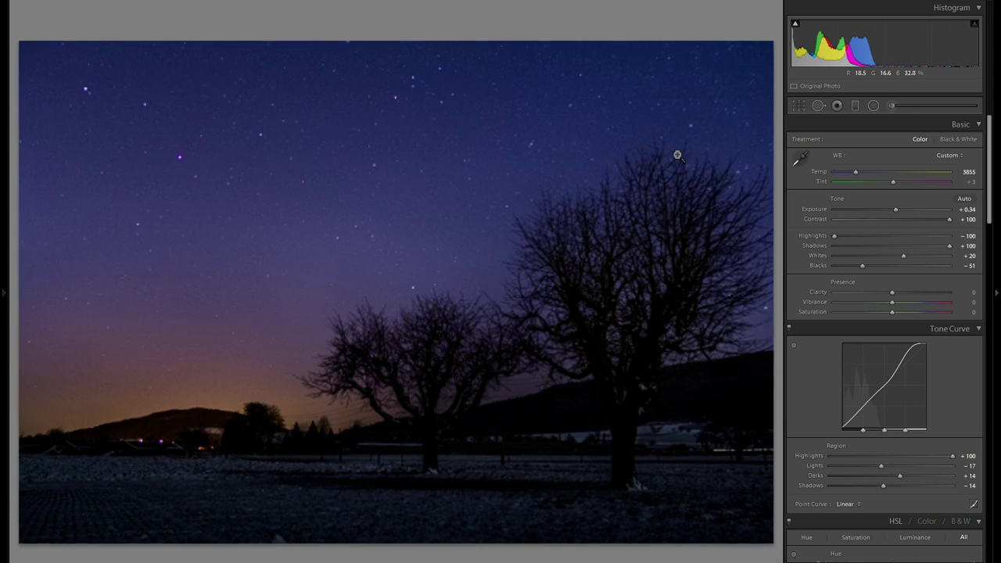
- Draw a wide, flat radial filter on the snowy field below the left hill with Exposure 0.31 and Whites 34
{"action": "left_click", "coordinate": [874, 105]}
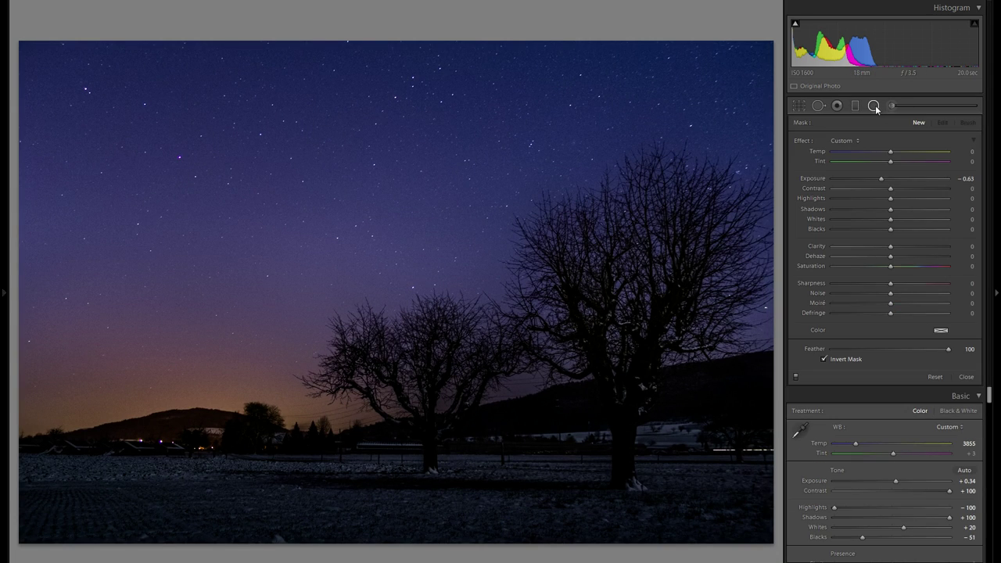
{"action": "double_click", "coordinate": [881, 179]}
{"action": "left_click_drag", "start_coordinate": [895, 183], "coordinate": [899, 182]}
{"action": "left_click", "coordinate": [910, 220]}
{"action": "left_click_drag", "start_coordinate": [229, 474], "coordinate": [369, 493]}
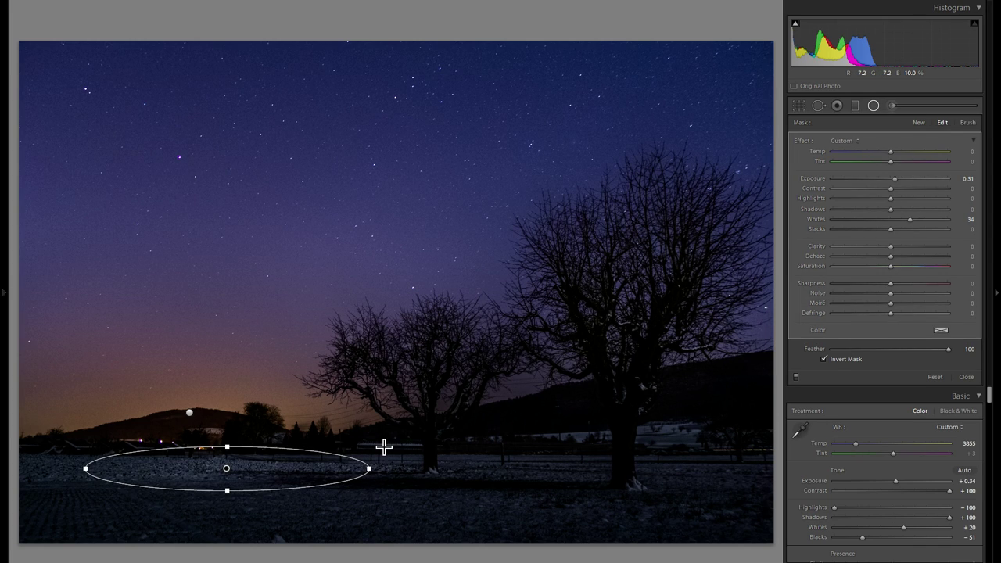
- Move the snow radial filter right towards the small tree and set its Exposure to 0.23 and Whites to 11
{"action": "left_click_drag", "start_coordinate": [291, 463], "coordinate": [353, 465]}
{"action": "left_click_drag", "start_coordinate": [895, 179], "coordinate": [893, 179]}
{"action": "left_click", "coordinate": [898, 219]}
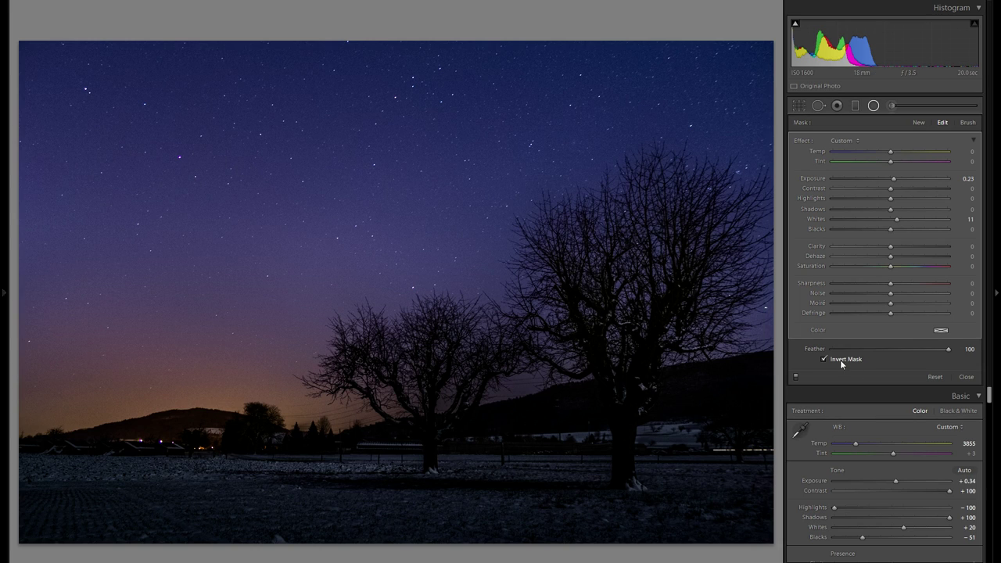
- Duplicate the snow radial filter and place copies in the lower-left foreground and on the snow just below the small tree
{"action": "left_click_drag", "start_coordinate": [349, 471], "coordinate": [304, 510]}
{"action": "right_click", "coordinate": [525, 497]}
{"action": "left_click", "coordinate": [556, 505]}
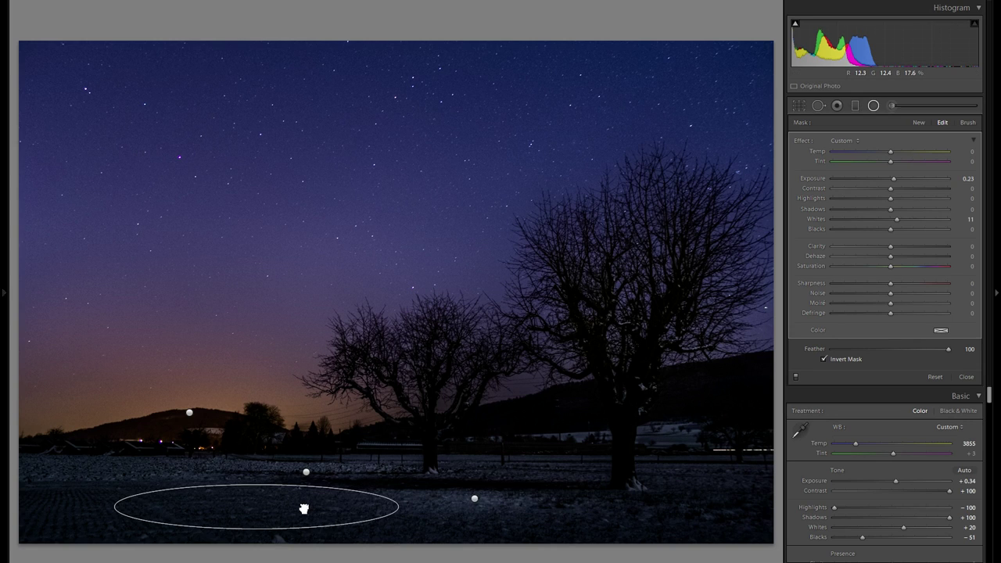
- Duplicate the snow radial filter twice more, placing copies around the large tree's base and on the field's far edge left of the small tree
{"action": "right_click", "coordinate": [302, 503]}
{"action": "left_click", "coordinate": [337, 510]}
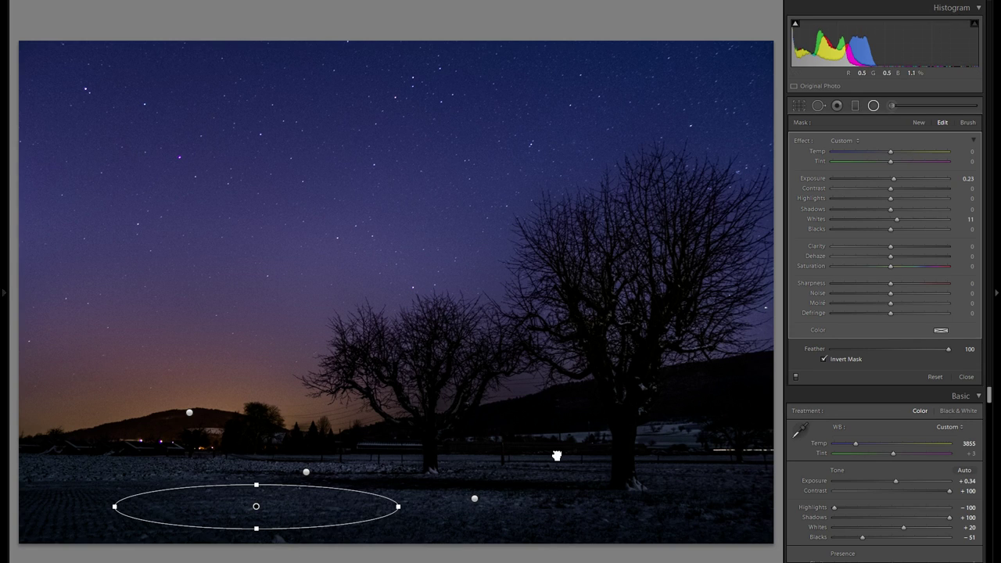
{"action": "left_click_drag", "start_coordinate": [302, 506], "coordinate": [716, 485]}
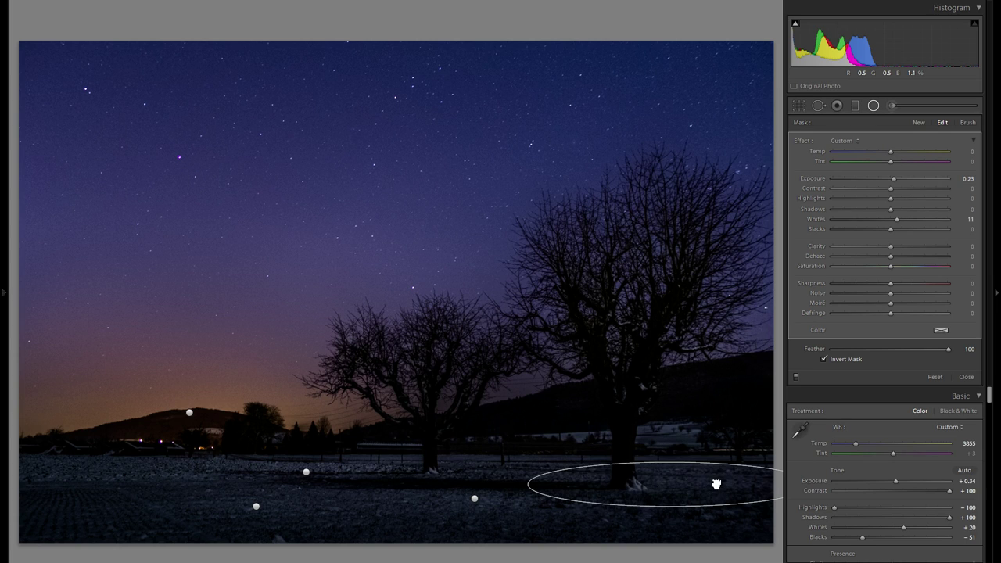
{"action": "right_click", "coordinate": [714, 483]}
{"action": "left_click", "coordinate": [751, 492]}
{"action": "left_click_drag", "start_coordinate": [472, 462], "coordinate": [343, 462]}
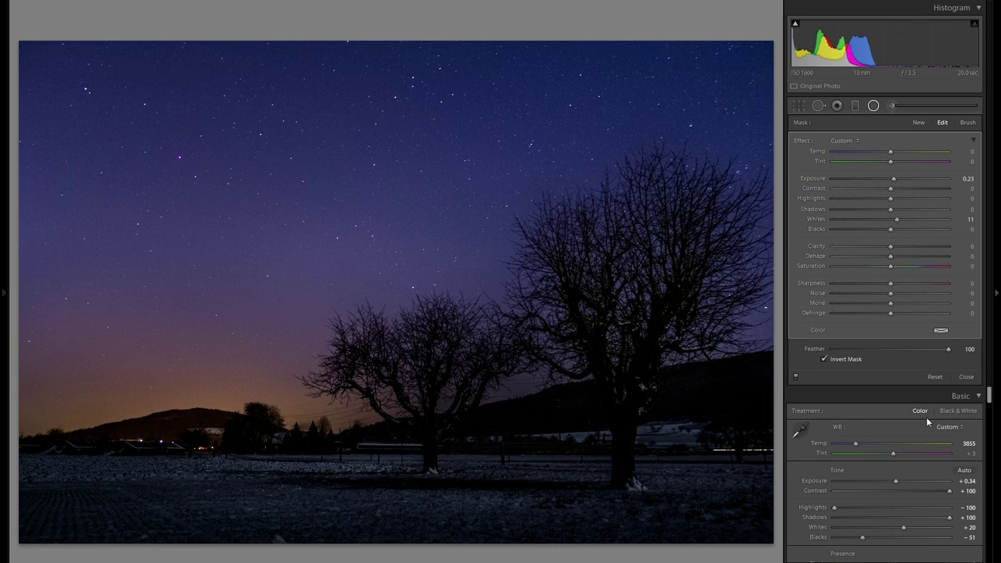
- Duplicate the far-edge radial filter, place the copy on the snow between the two trees, and fine-tune its Whites
{"action": "right_click", "coordinate": [329, 453]}
{"action": "left_click", "coordinate": [356, 460]}
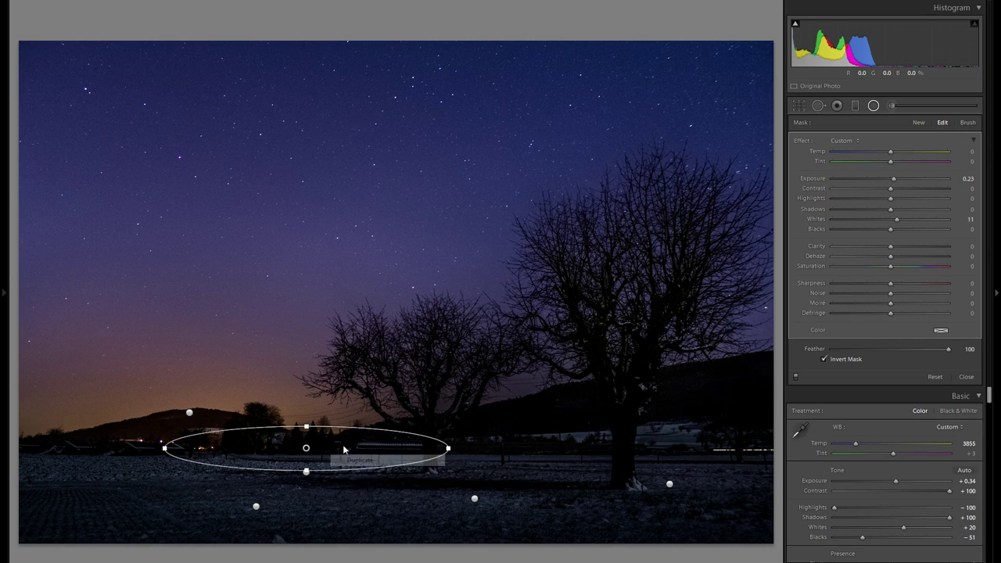
{"action": "left_click", "coordinate": [567, 475]}
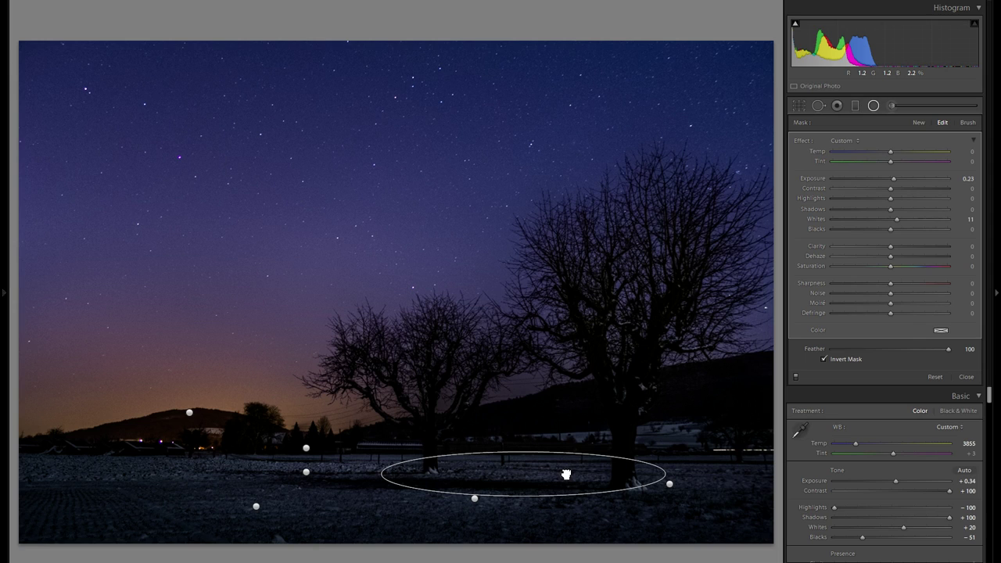
{"action": "left_click_drag", "start_coordinate": [524, 452], "coordinate": [523, 456]}
{"action": "left_click_drag", "start_coordinate": [900, 218], "coordinate": [896, 223]}
{"action": "left_click", "coordinate": [892, 106]}
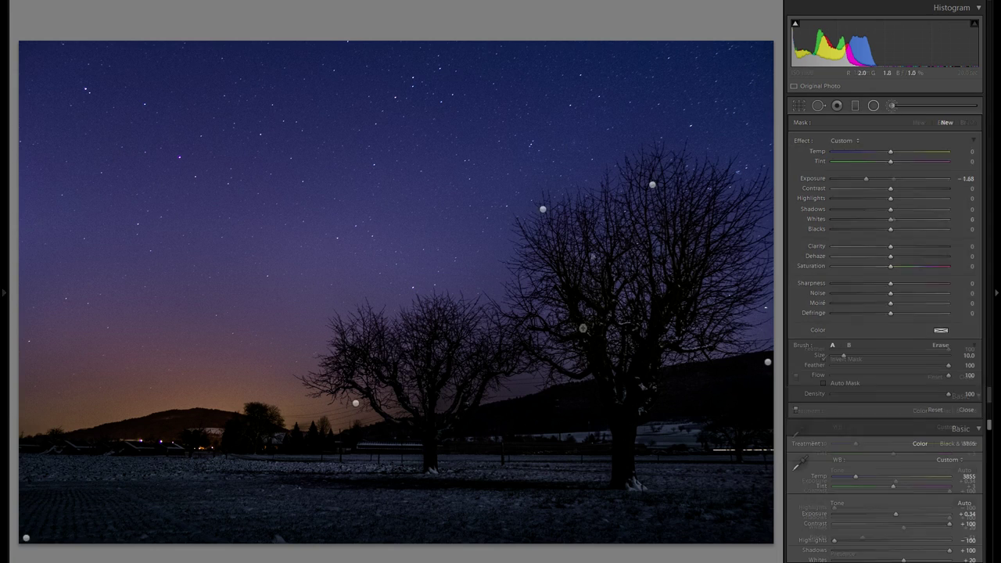
{"action": "key", "text": "ctrl+minus"}
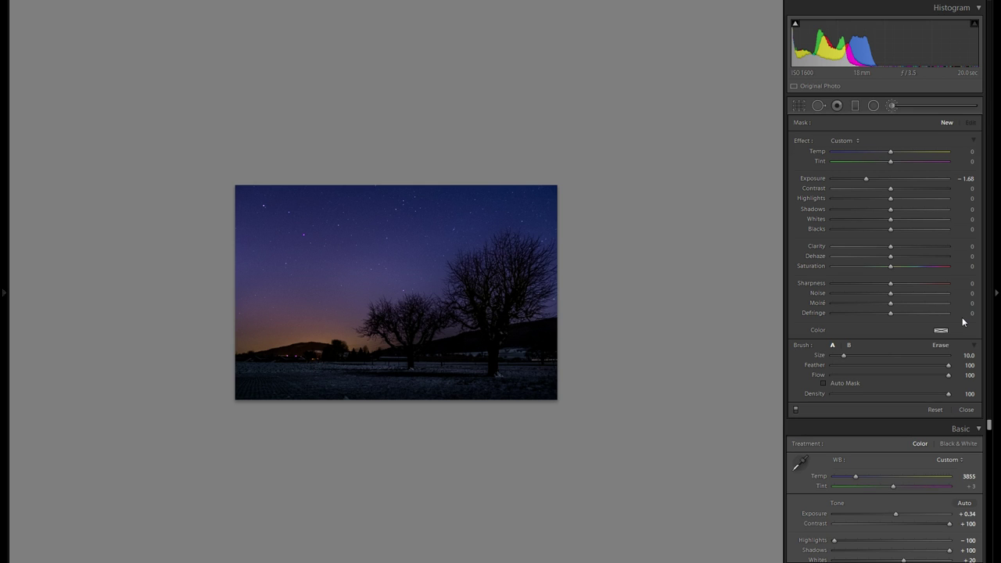
{"action": "key", "text": "ctrl+plus"}
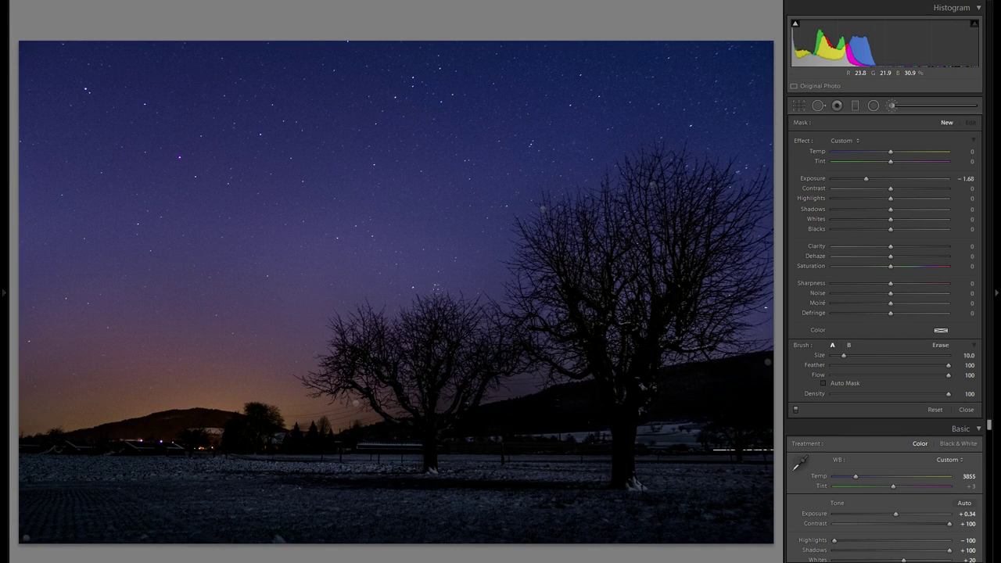
{"action": "key", "text": "ctrl+minus"}
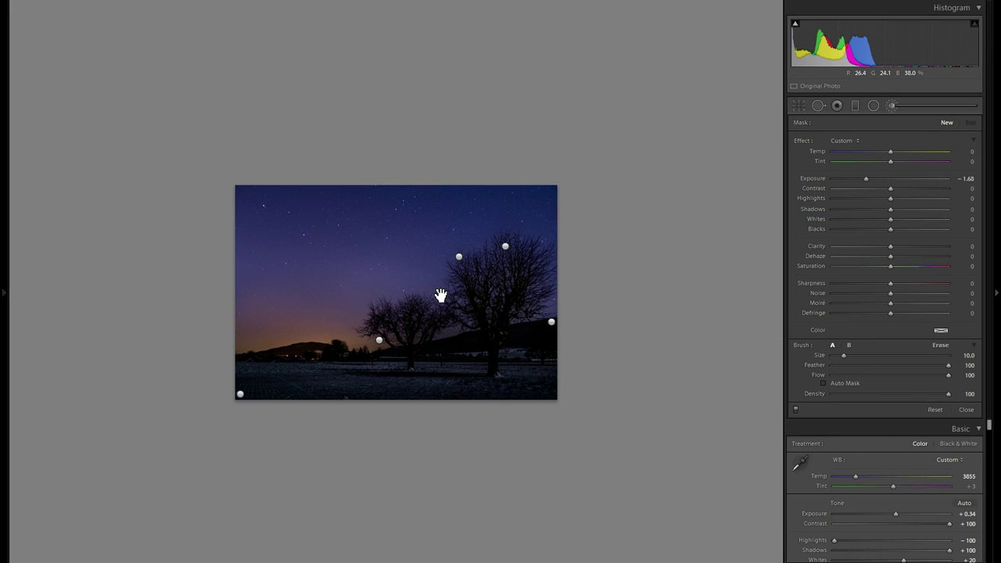
{"action": "left_click", "coordinate": [417, 292]}
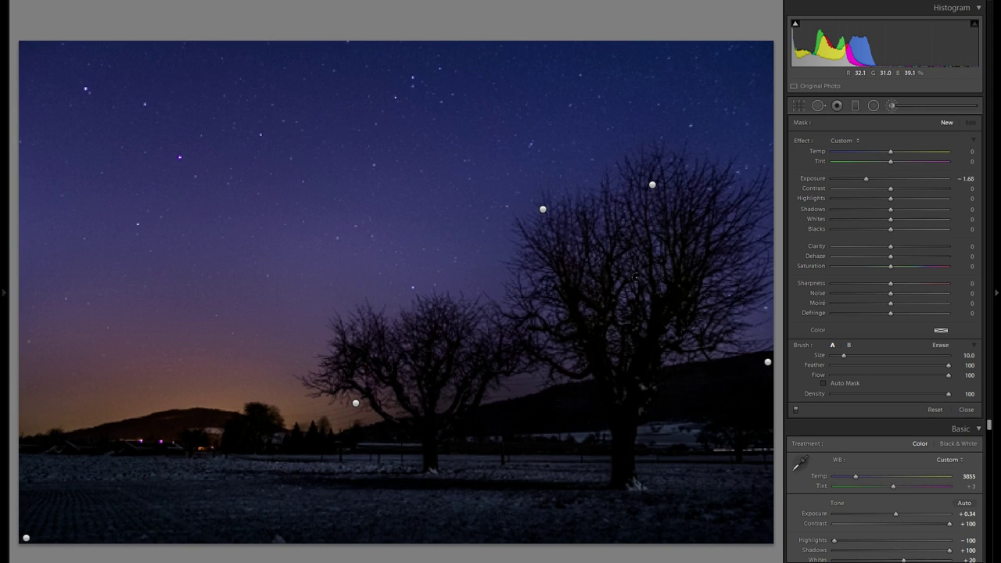
{"action": "left_click", "coordinate": [891, 106]}
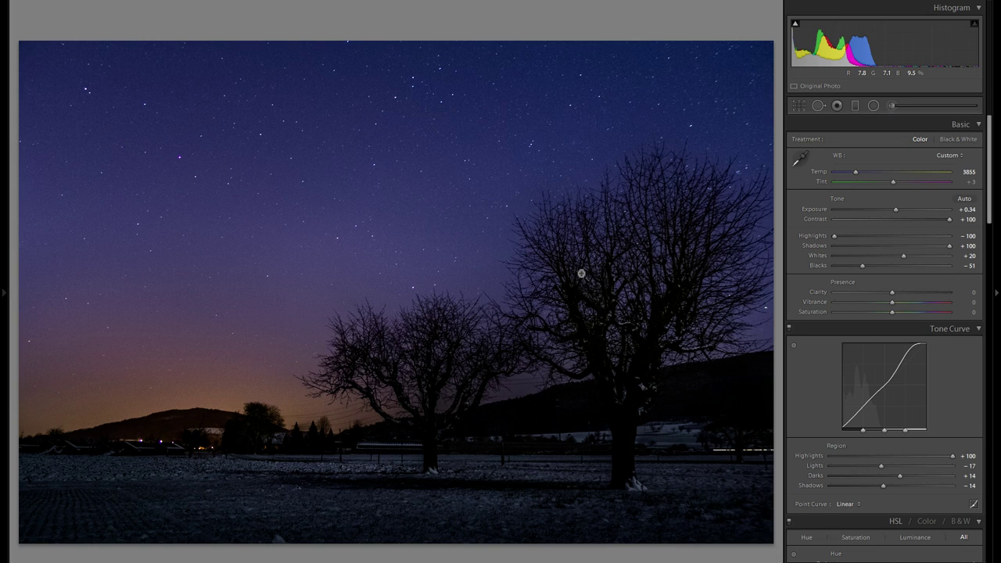
- Add a diagonal graduated filter darkening the right side, centre it on the large tree, and set its Exposure to -0.09
{"action": "left_click", "coordinate": [855, 107]}
{"action": "double_click", "coordinate": [815, 178]}
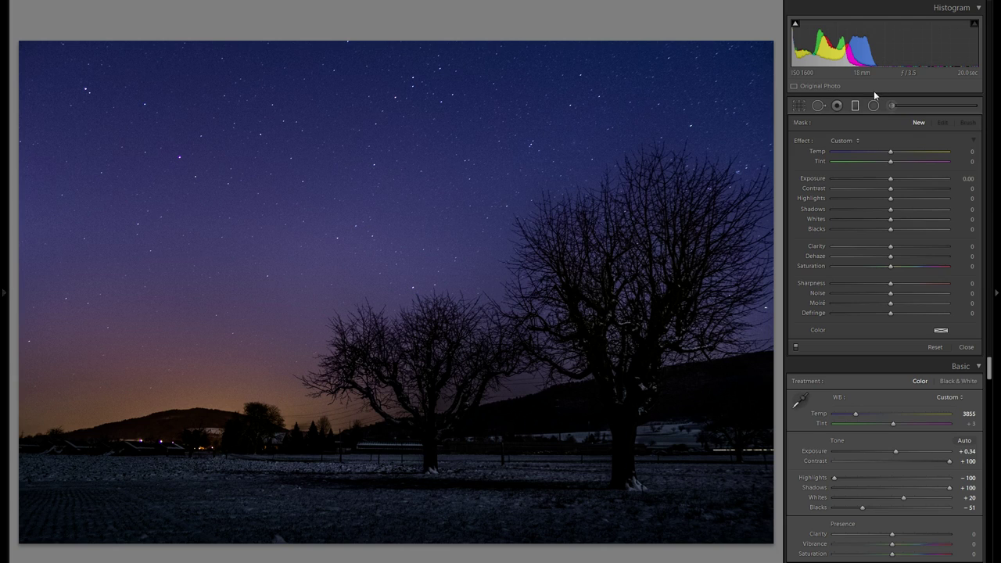
{"action": "left_click_drag", "start_coordinate": [890, 179], "coordinate": [888, 183]}
{"action": "left_click_drag", "start_coordinate": [391, 165], "coordinate": [271, 167]}
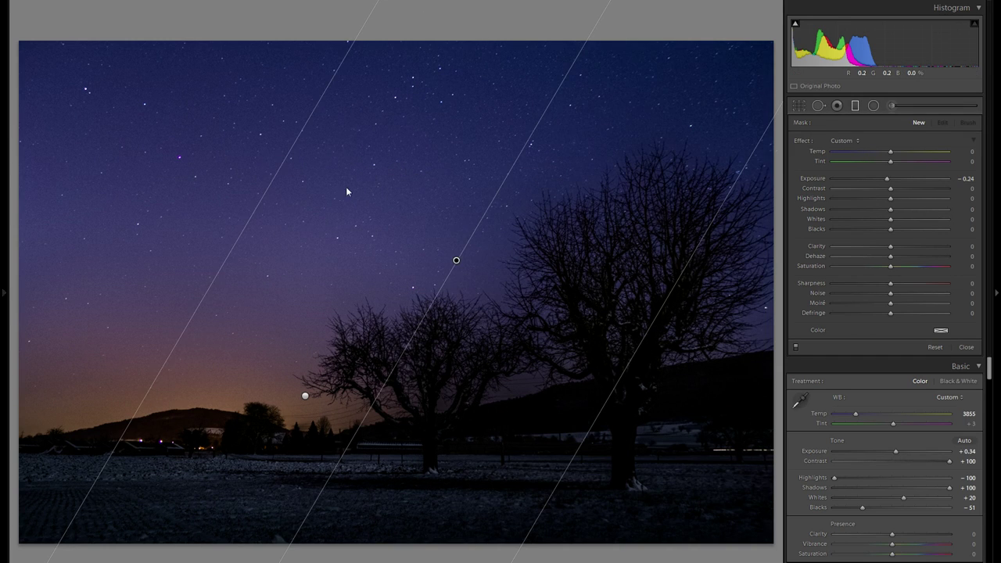
{"action": "left_click_drag", "start_coordinate": [449, 265], "coordinate": [595, 297]}
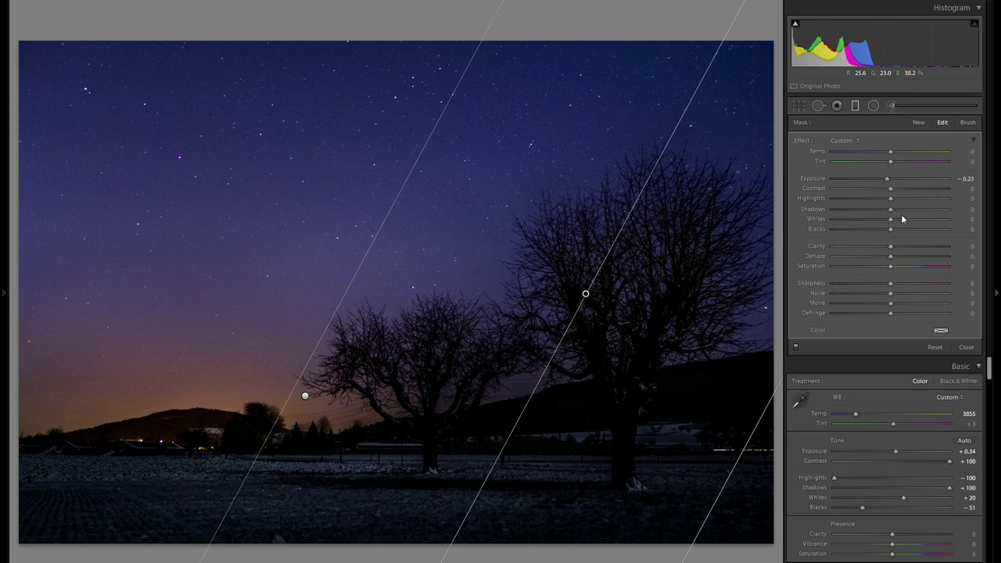
{"action": "left_click_drag", "start_coordinate": [889, 182], "coordinate": [893, 182]}
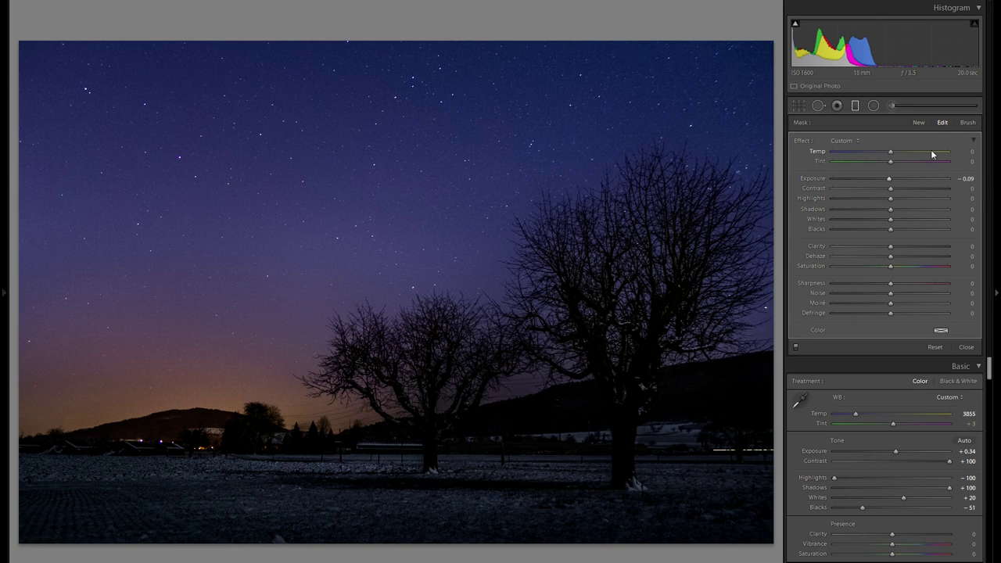
- Add another diagonal graduated filter over the upper-left sky with Exposure 0.05, then move it lower and tilt it more steeply
{"action": "left_click", "coordinate": [919, 123]}
{"action": "left_click_drag", "start_coordinate": [208, 70], "coordinate": [282, 133]}
{"action": "left_click_drag", "start_coordinate": [350, 362], "coordinate": [342, 377]}
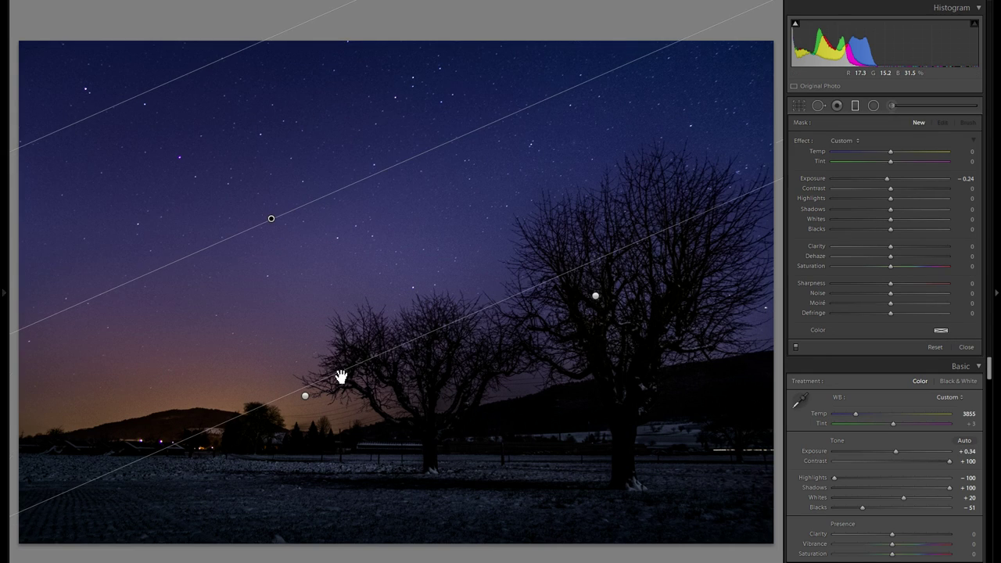
{"action": "left_click_drag", "start_coordinate": [890, 183], "coordinate": [893, 183]}
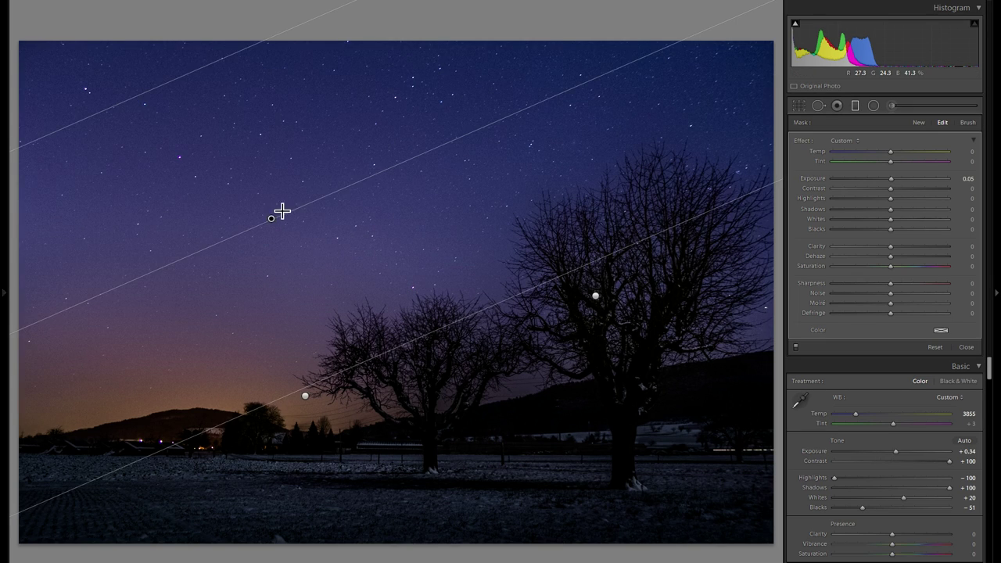
{"action": "left_click_drag", "start_coordinate": [272, 219], "coordinate": [297, 277]}
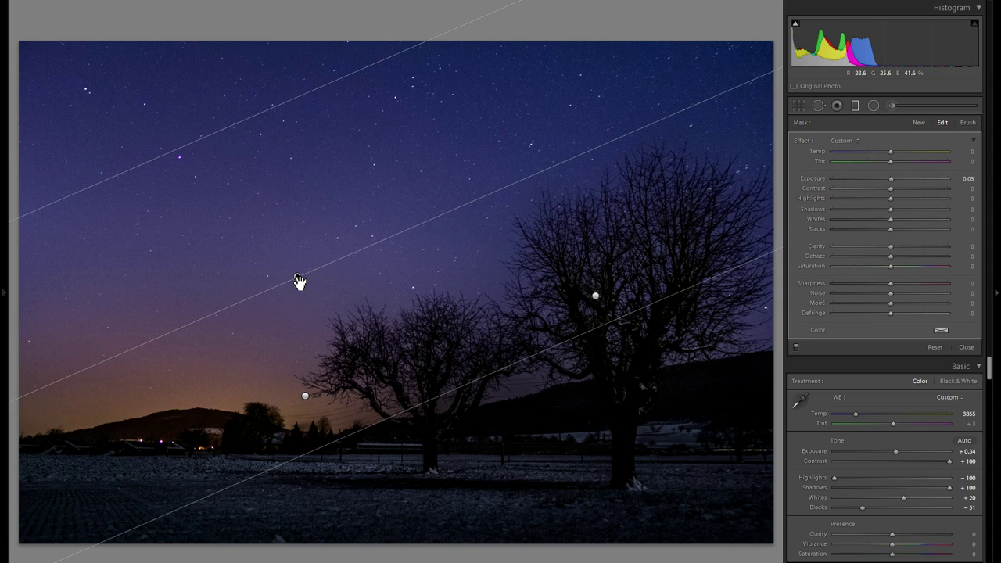
{"action": "left_click_drag", "start_coordinate": [537, 161], "coordinate": [537, 158]}
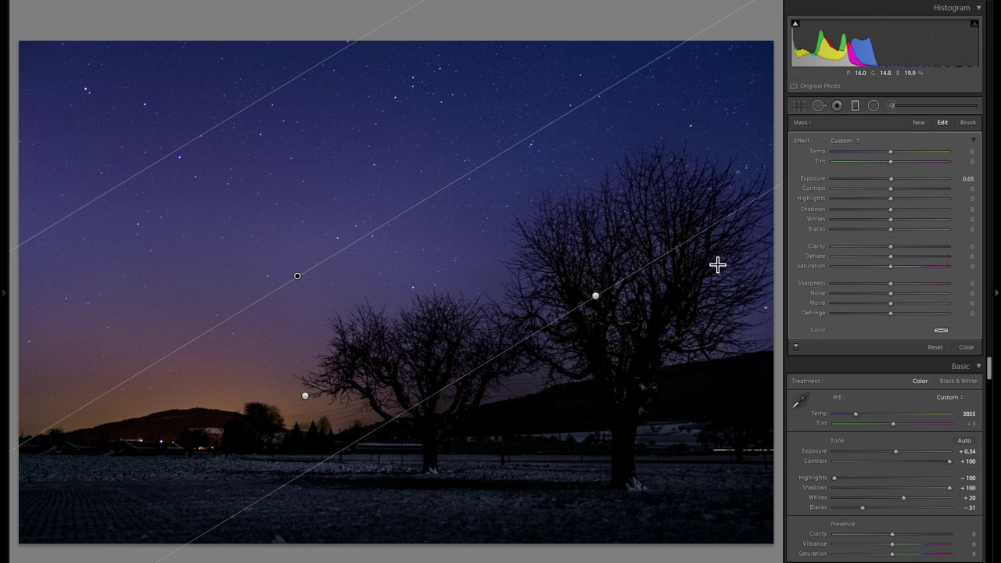
{"action": "key", "text": "m"}
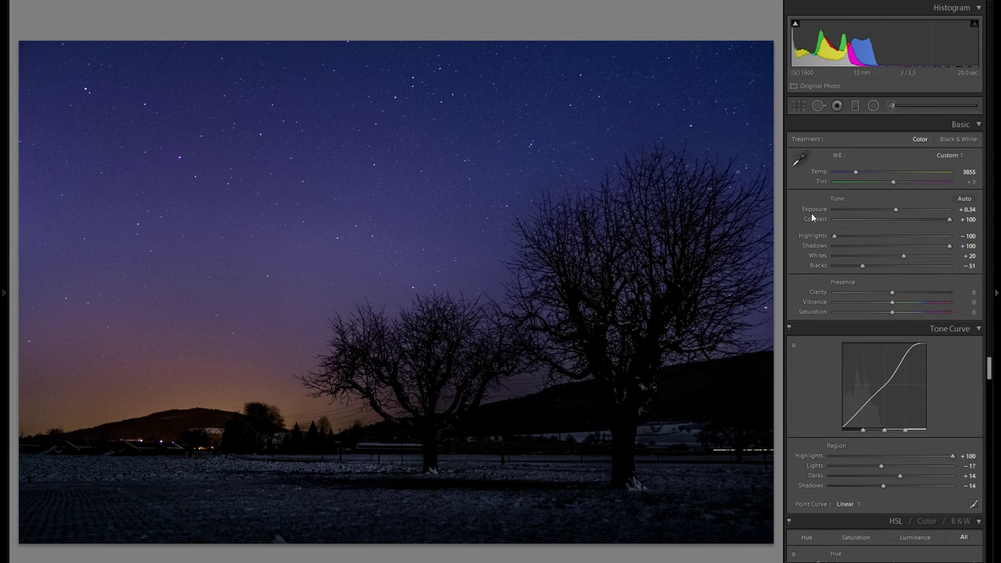
- Activate the on-image targeted adjustment for HSL Hue and show the whole photo at a small zoom size
{"action": "key", "text": "ctrl+minus"}
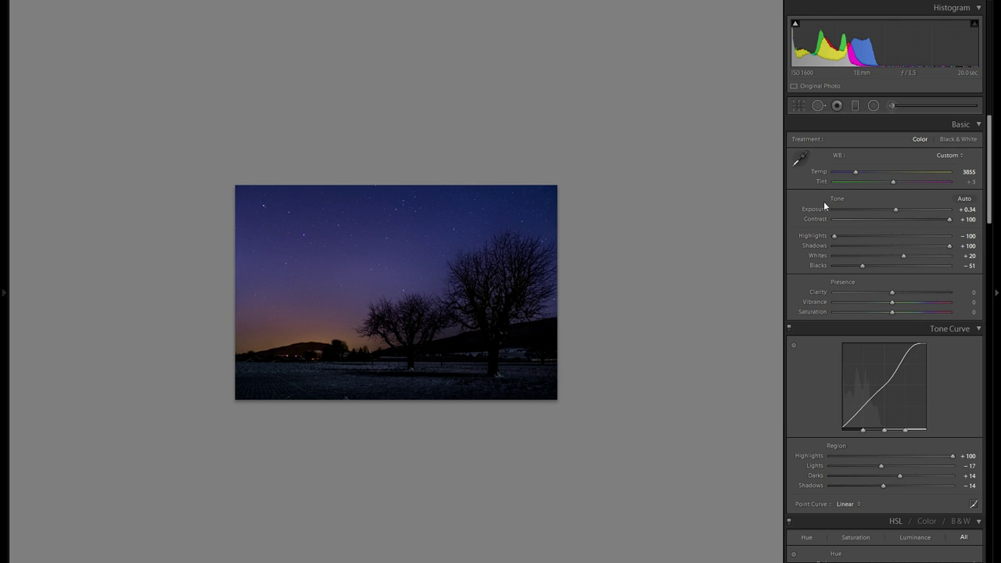
{"action": "key", "text": "ctrl+plus"}
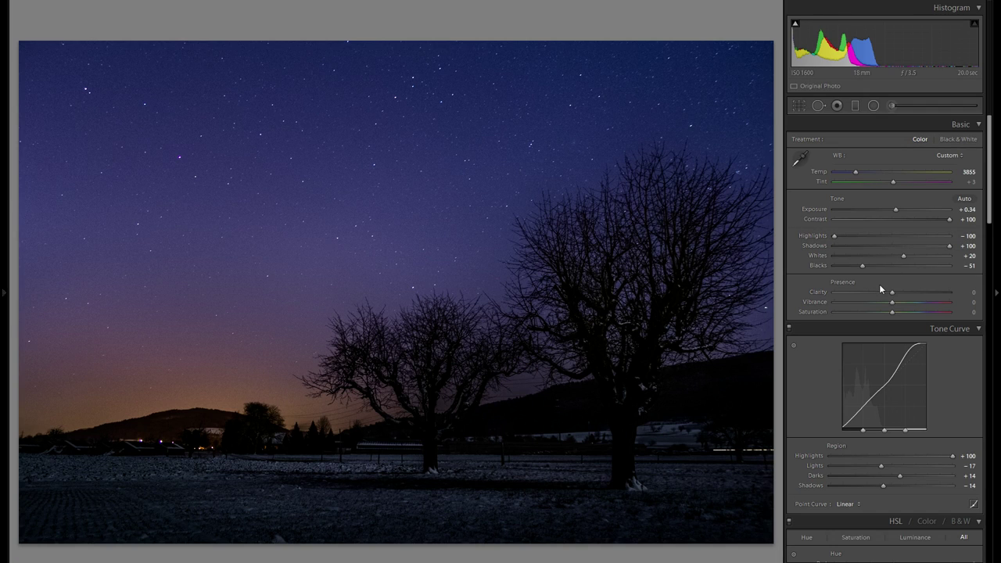
{"action": "scroll", "coordinate": [882, 284], "scroll_direction": "down", "scroll_amount": 5}
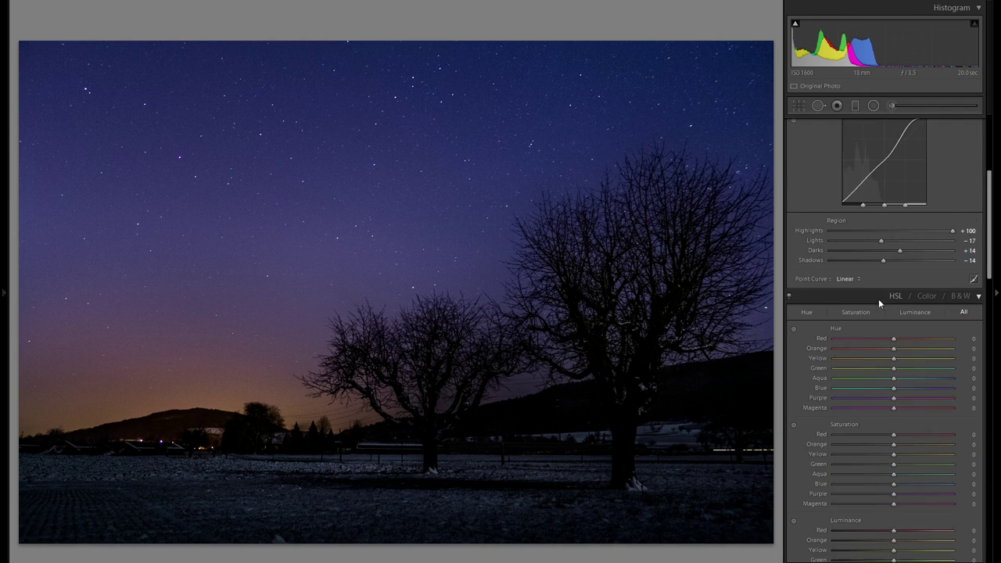
{"action": "left_click", "coordinate": [794, 216]}
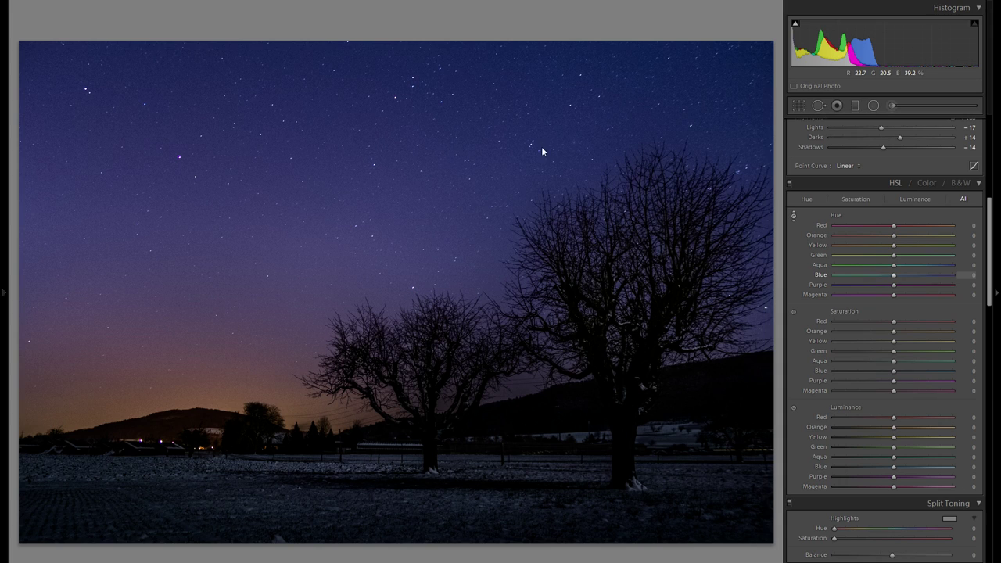
{"action": "mouse_move", "coordinate": [3, 66]}
{"action": "left_click", "coordinate": [131, 6]}
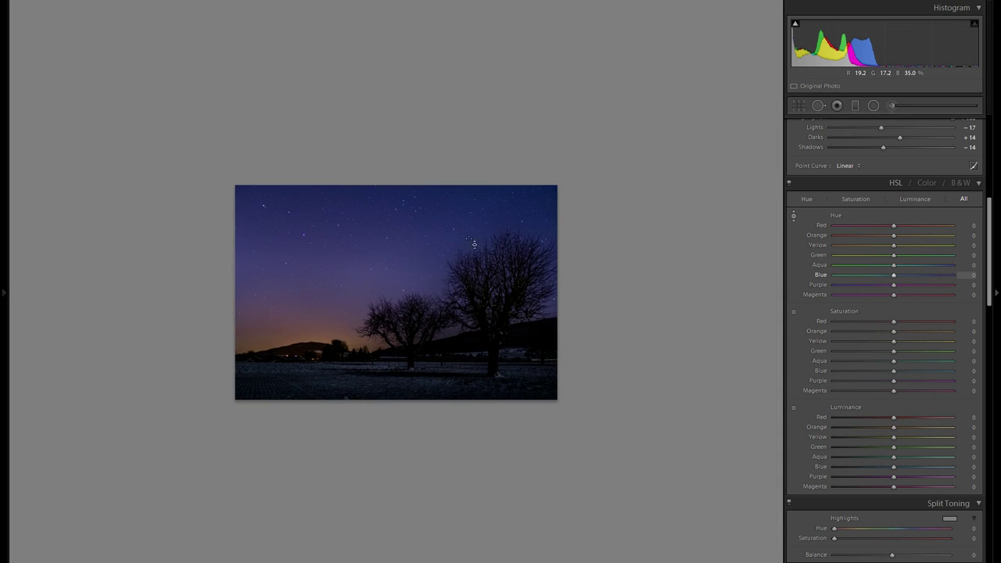
- Try shifting the sky's hue up and down on the image, and reset the Blue and Purple hues to 0
{"action": "key", "text": "Down"}
{"action": "key", "text": "Down"}
{"action": "key", "text": "Up"}
{"action": "key", "text": "Up"}
{"action": "key", "text": "Up"}
{"action": "key", "text": "Up"}
{"action": "key", "text": "Down"}
{"action": "key", "text": "Down"}
{"action": "key", "text": "Down"}
{"action": "key", "text": "Down"}
{"action": "key", "text": "Down"}
{"action": "key", "text": "Down"}
{"action": "key", "text": "Up"}
{"action": "key", "text": "Up"}
{"action": "key", "text": "Up"}
{"action": "key", "text": "Up"}
{"action": "double_click", "coordinate": [817, 275]}
{"action": "double_click", "coordinate": [818, 283]}
- Shift the sky's hue to Blue -3 and Purple -1, and the horizon glow's hue to Orange +12 and Red +1
{"action": "left_click_drag", "start_coordinate": [477, 209], "coordinate": [477, 212]}
{"action": "left_click_drag", "start_coordinate": [305, 337], "coordinate": [297, 362]}
- Boost the horizon glow's colour by setting Saturation to Orange +15 and Red +9
{"action": "left_click_drag", "start_coordinate": [306, 338], "coordinate": [305, 312]}
{"action": "left_click", "coordinate": [291, 344]}
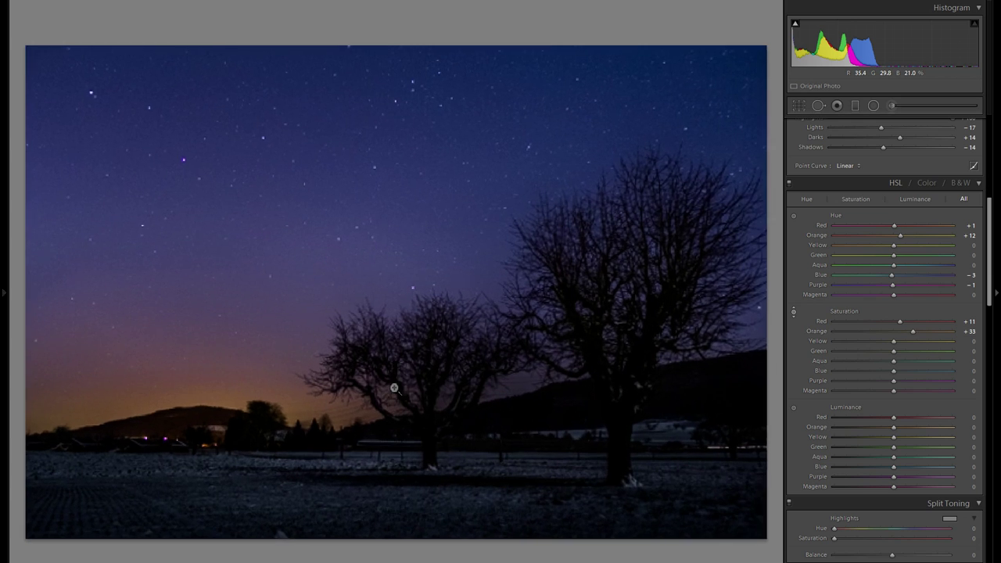
{"action": "left_click_drag", "start_coordinate": [224, 401], "coordinate": [212, 404]}
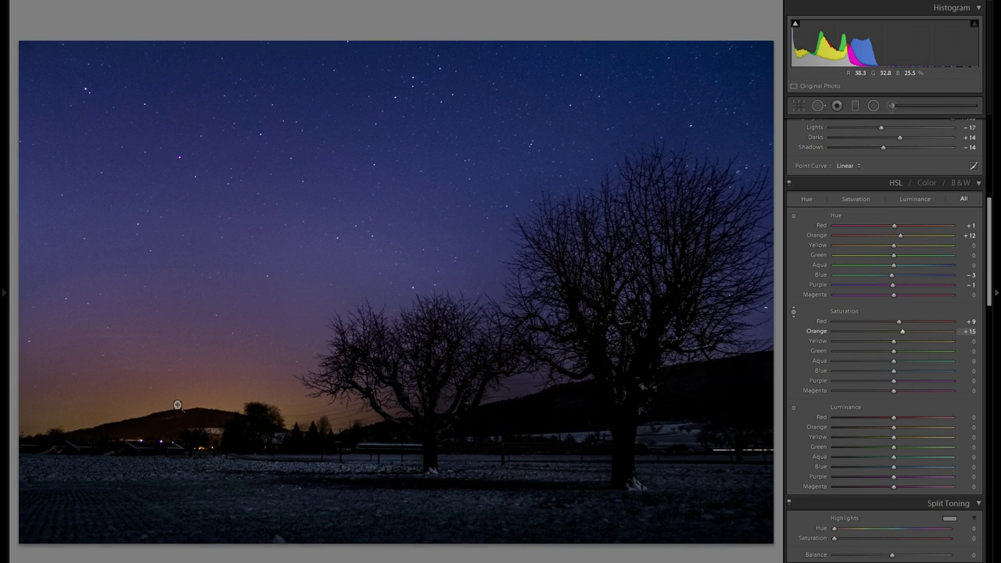
- Darken the sky's colours by setting Luminance to Blue -12 and Purple -6
{"action": "key", "text": "z"}
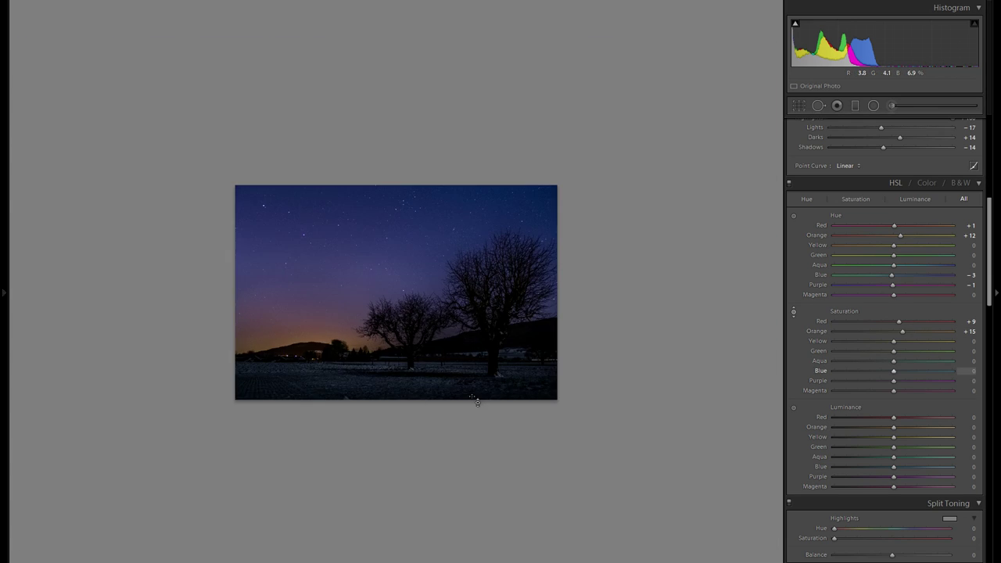
{"action": "left_click", "coordinate": [794, 407]}
{"action": "mouse_move", "coordinate": [418, 211]}
{"action": "left_mouse_down"}
{"action": "mouse_move", "coordinate": [418, 192]}
{"action": "mouse_move", "coordinate": [418, 248]}
{"action": "mouse_move", "coordinate": [418, 214]}
{"action": "left_mouse_up"}
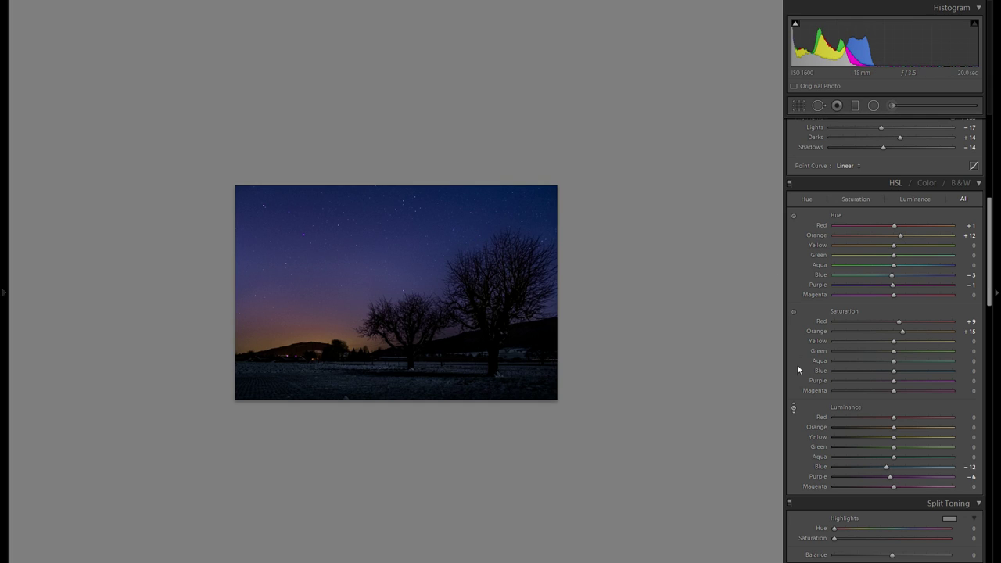
- Darken the sky along the photo's left edge with adjustment brush strokes at Exposure -0.23 and size 26
{"action": "scroll", "coordinate": [900, 352], "scroll_direction": "down", "scroll_amount": 15}
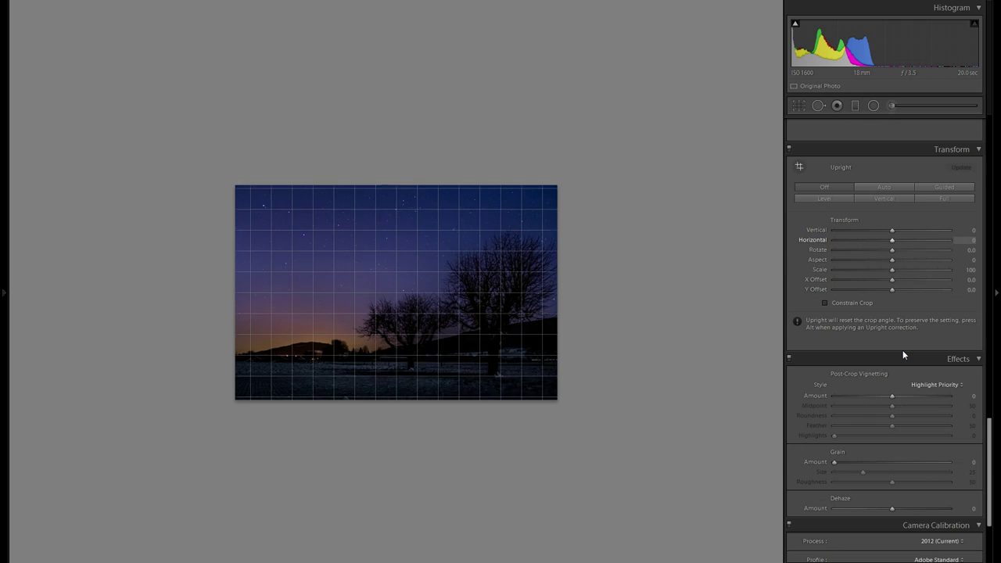
{"action": "scroll", "coordinate": [899, 355], "scroll_direction": "down", "scroll_amount": 4}
{"action": "scroll", "coordinate": [895, 355], "scroll_direction": "up", "scroll_amount": 12}
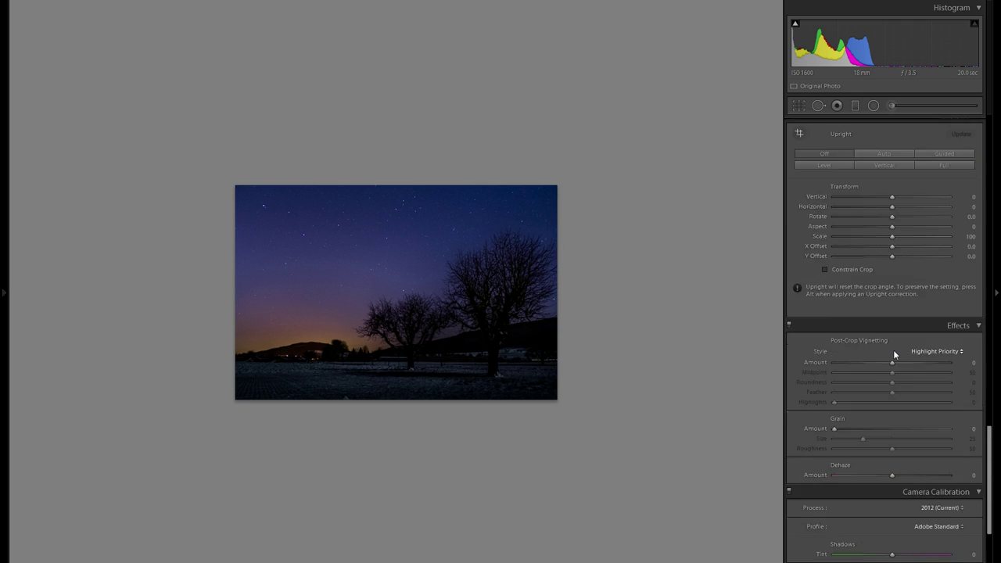
{"action": "left_click", "coordinate": [891, 106]}
{"action": "scroll", "coordinate": [172, 290], "scroll_direction": "up", "scroll_amount": 1}
{"action": "scroll", "coordinate": [187, 229], "scroll_direction": "up", "scroll_amount": 10}
{"action": "left_click_drag", "start_coordinate": [79, 148], "coordinate": [76, 188]}
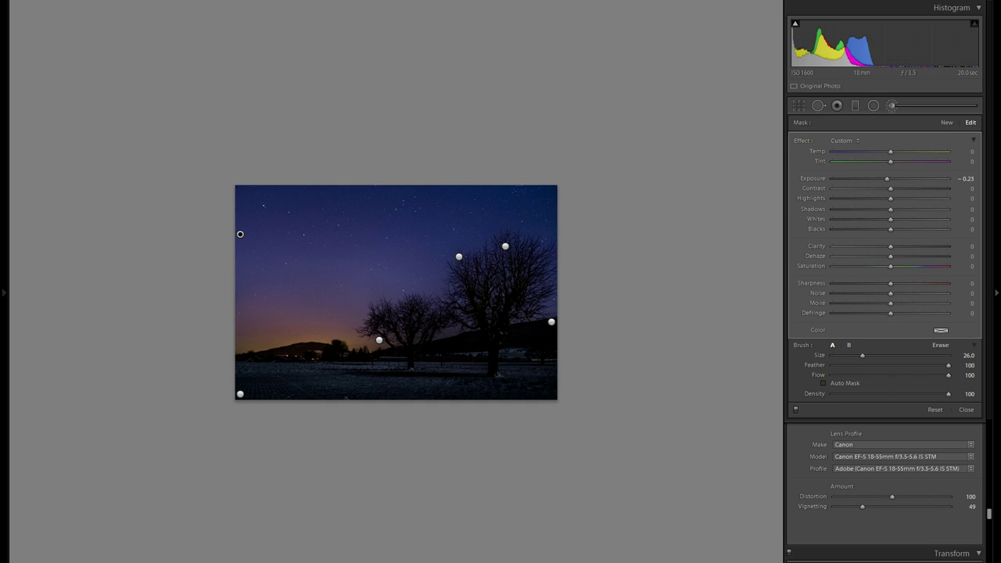
{"action": "left_click", "coordinate": [892, 106]}
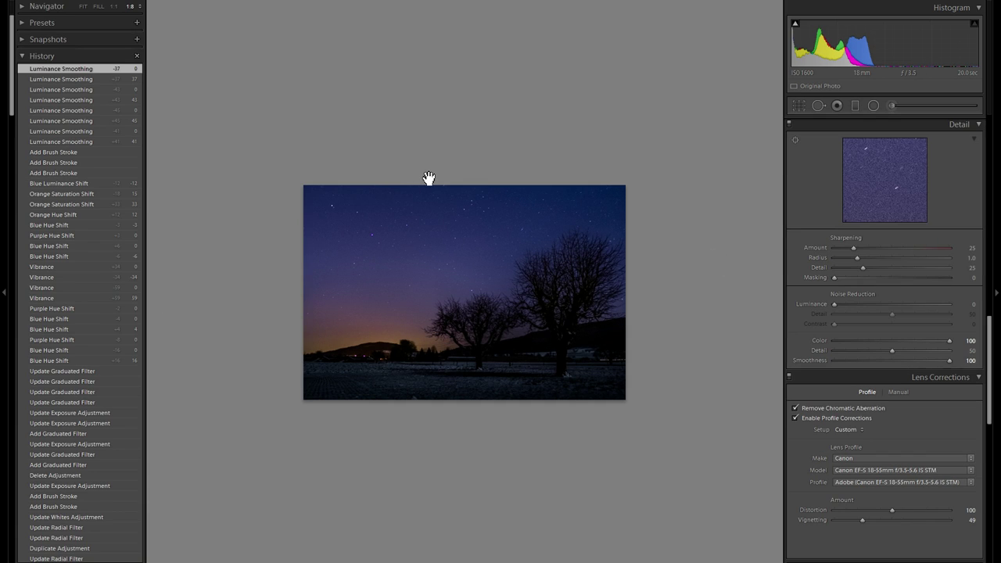
- Try luminance noise reduction on the starry sky up to 43, and reset it to 0
{"action": "left_click", "coordinate": [4, 183]}
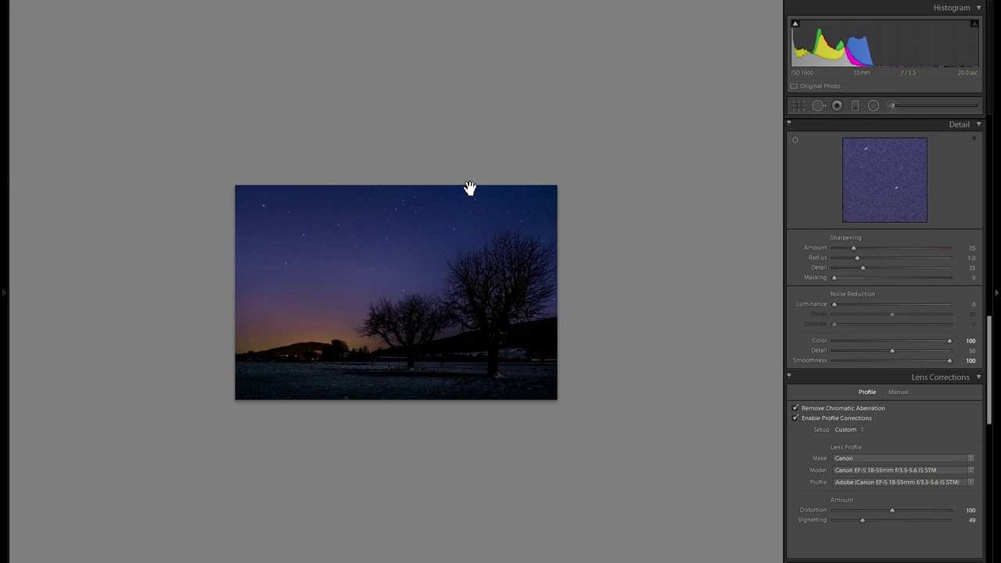
{"action": "left_click", "coordinate": [6, 44]}
{"action": "left_click", "coordinate": [113, 6]}
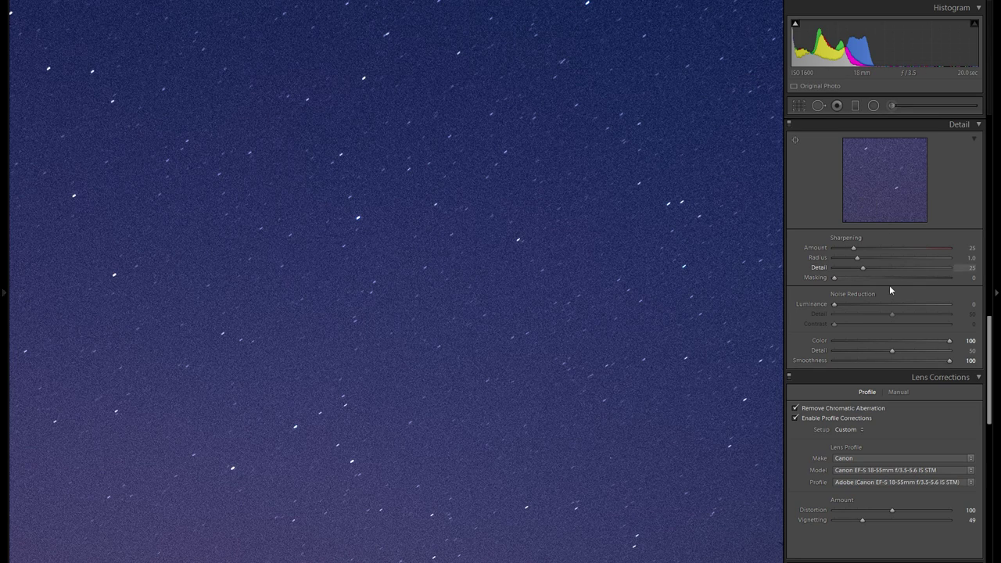
{"action": "left_click_drag", "start_coordinate": [866, 306], "coordinate": [850, 308]}
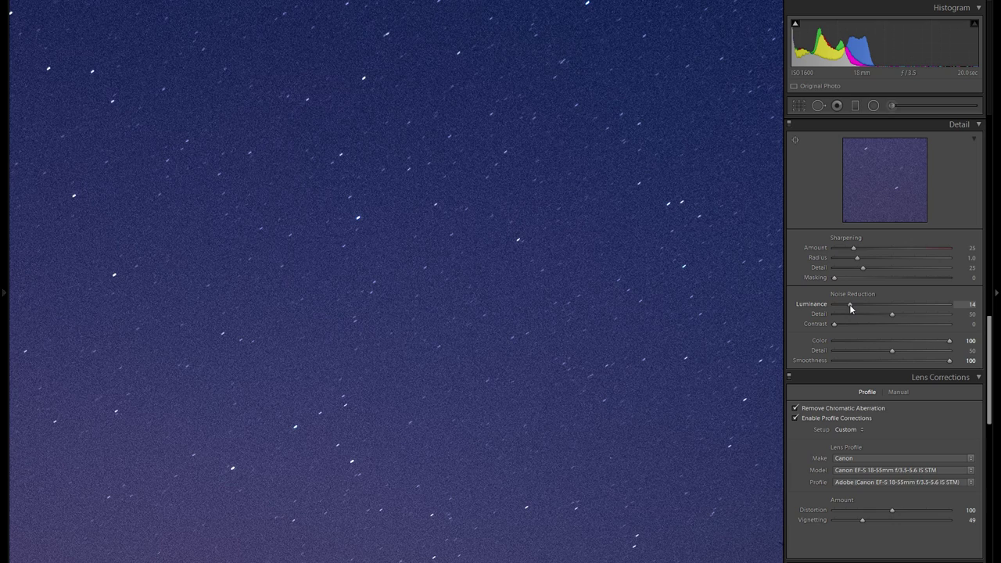
{"action": "left_click_drag", "start_coordinate": [852, 309], "coordinate": [855, 309]}
{"action": "left_click", "coordinate": [540, 291]}
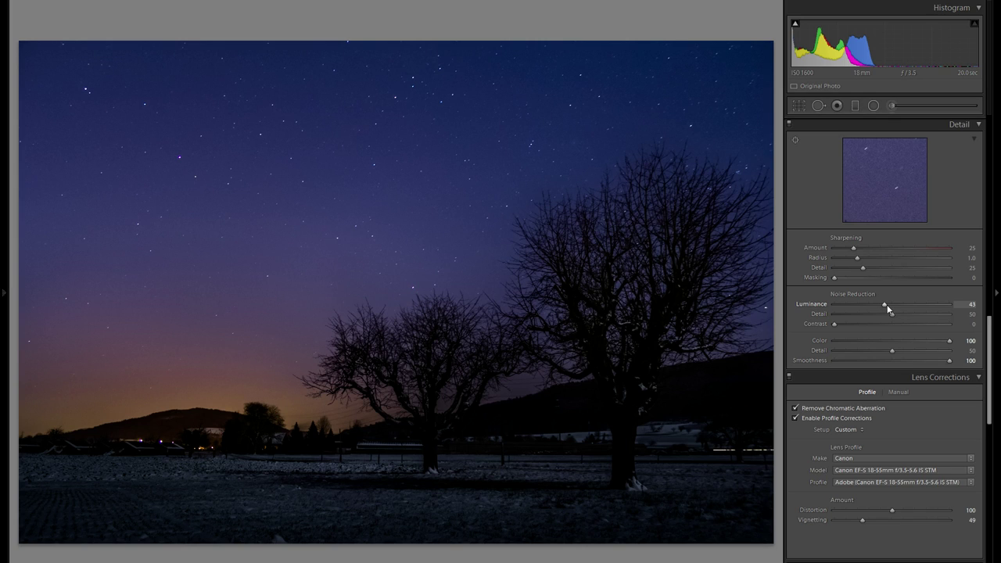
{"action": "double_click", "coordinate": [885, 304]}
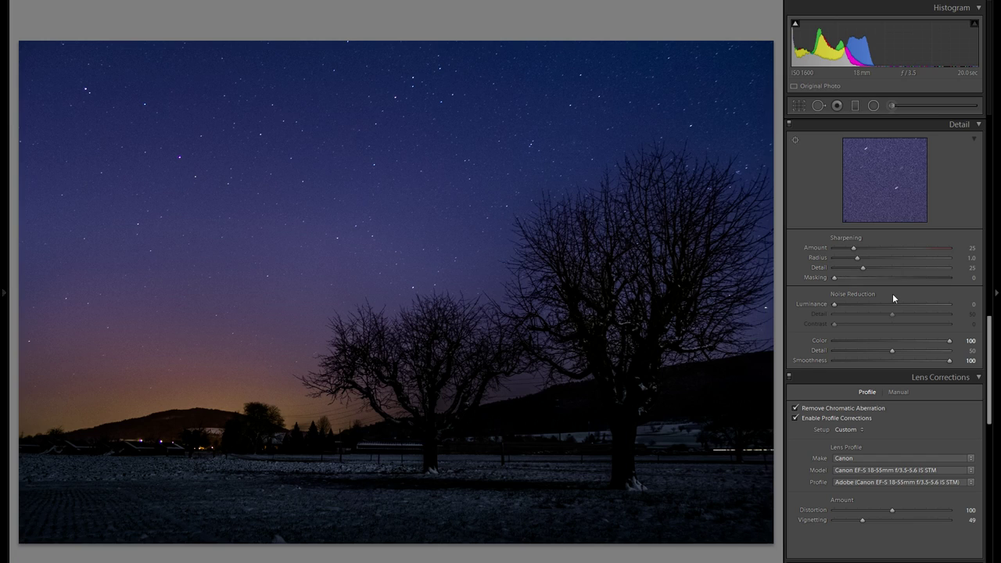
- Set the Luminance noise reduction to 15 while checking the star detail at close range
{"action": "left_click_drag", "start_coordinate": [834, 304], "coordinate": [845, 307]}
{"action": "left_click", "coordinate": [402, 185]}
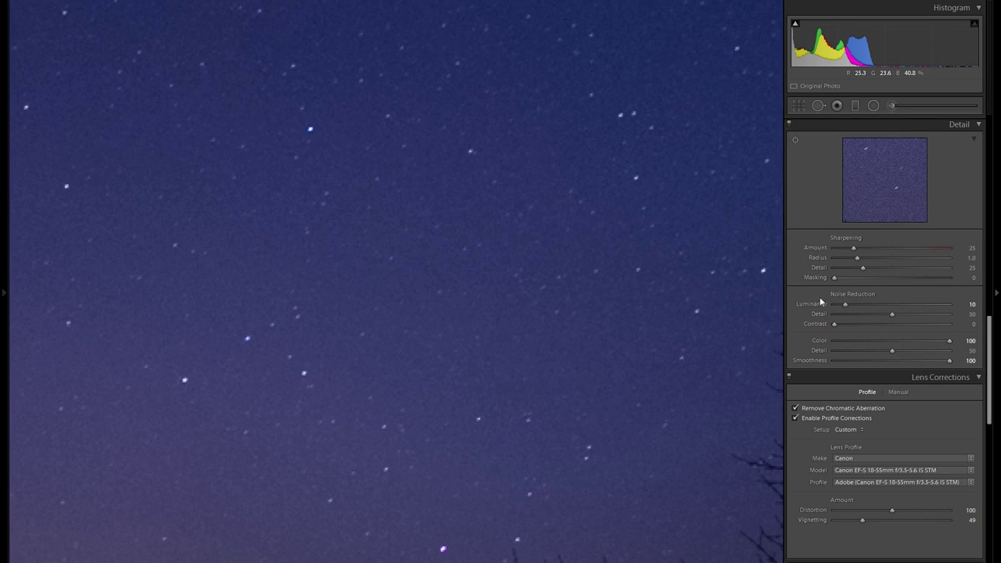
{"action": "left_click_drag", "start_coordinate": [848, 307], "coordinate": [852, 307]}
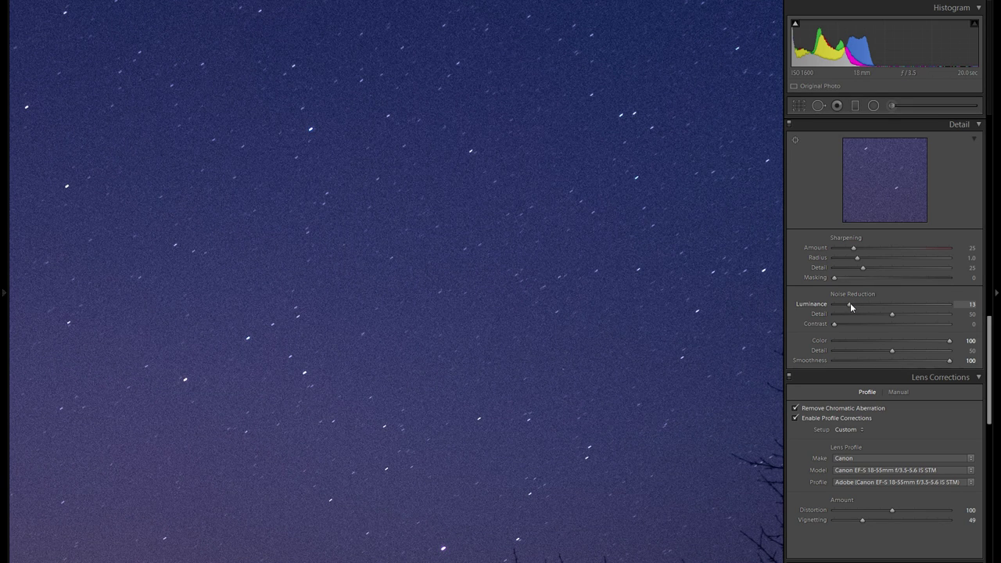
{"action": "left_click_drag", "start_coordinate": [852, 306], "coordinate": [854, 308]}
{"action": "left_click", "coordinate": [402, 203]}
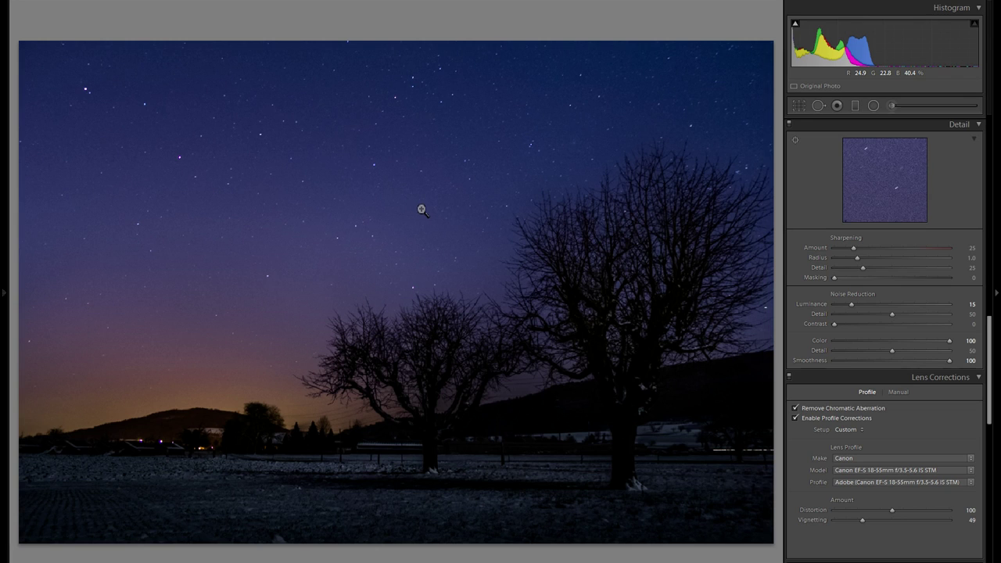
- Paint the sky with a new size 27 adjustment brush at Noise 54, and reduce its Noise to 27
{"action": "left_click", "coordinate": [890, 106]}
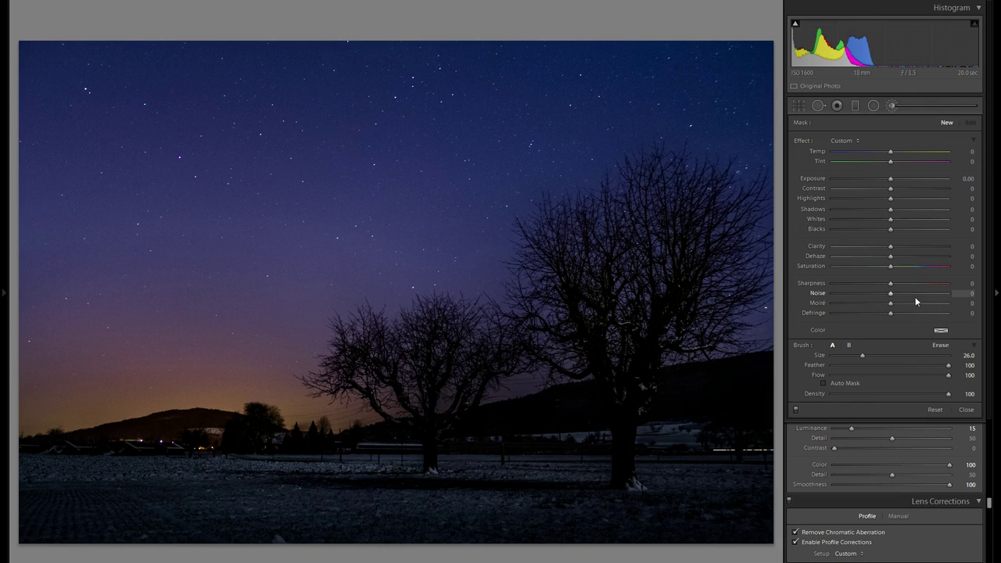
{"action": "left_click_drag", "start_coordinate": [916, 293], "coordinate": [922, 294]}
{"action": "scroll", "coordinate": [286, 363], "scroll_direction": "up", "scroll_amount": 1}
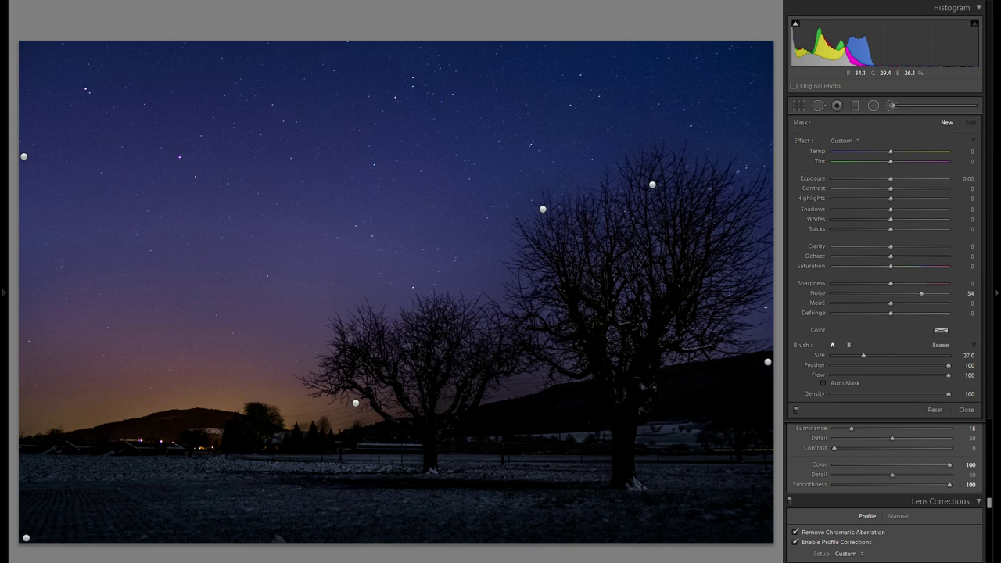
{"action": "left_click_drag", "start_coordinate": [302, 394], "coordinate": [186, 293]}
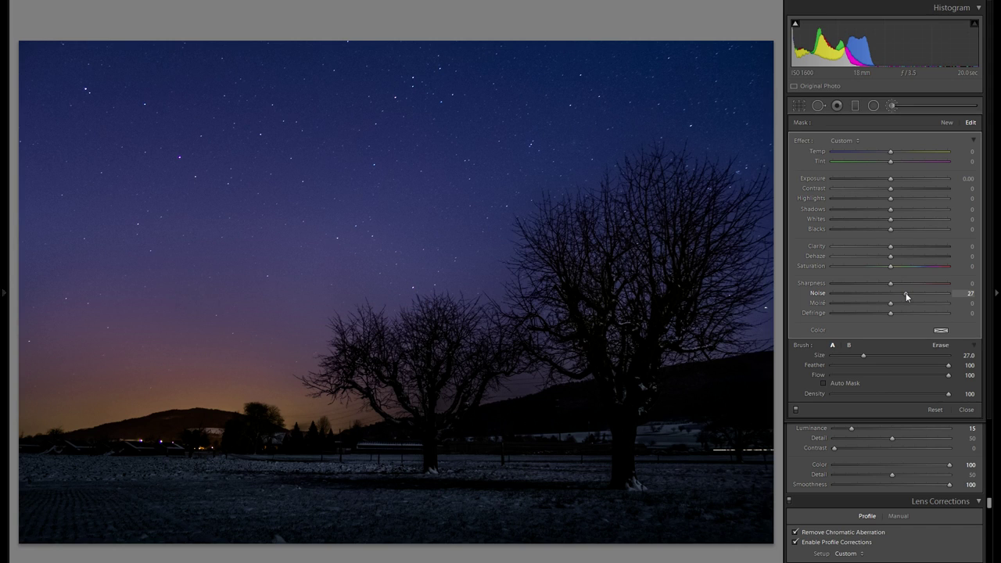
{"action": "key", "text": "k"}
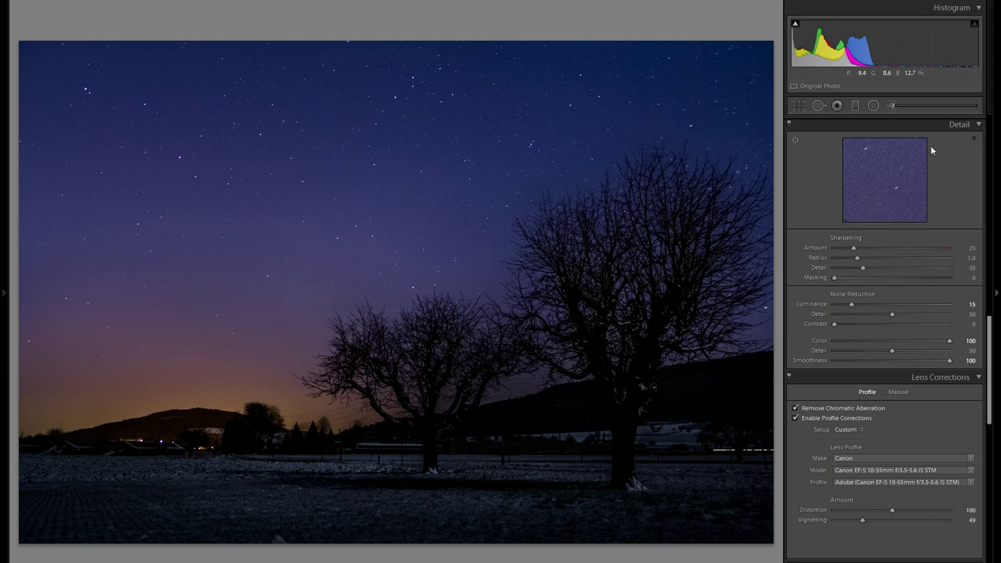
- Sharpen the photo with Amount 75 and Masking 86, previewing the edge mask at close range on the stars and branches
{"action": "left_click", "coordinate": [543, 230]}
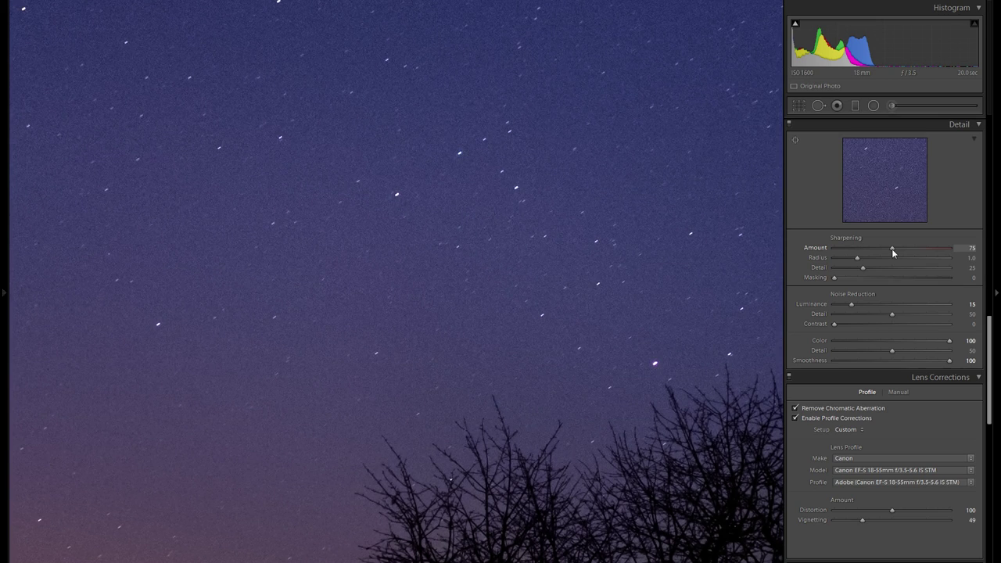
{"action": "left_click", "coordinate": [870, 278]}
{"action": "left_click_drag", "start_coordinate": [870, 280], "coordinate": [878, 280]}
{"action": "left_click", "coordinate": [897, 280], "text": "alt"}
{"action": "left_click_drag", "start_coordinate": [897, 278], "coordinate": [932, 278]}
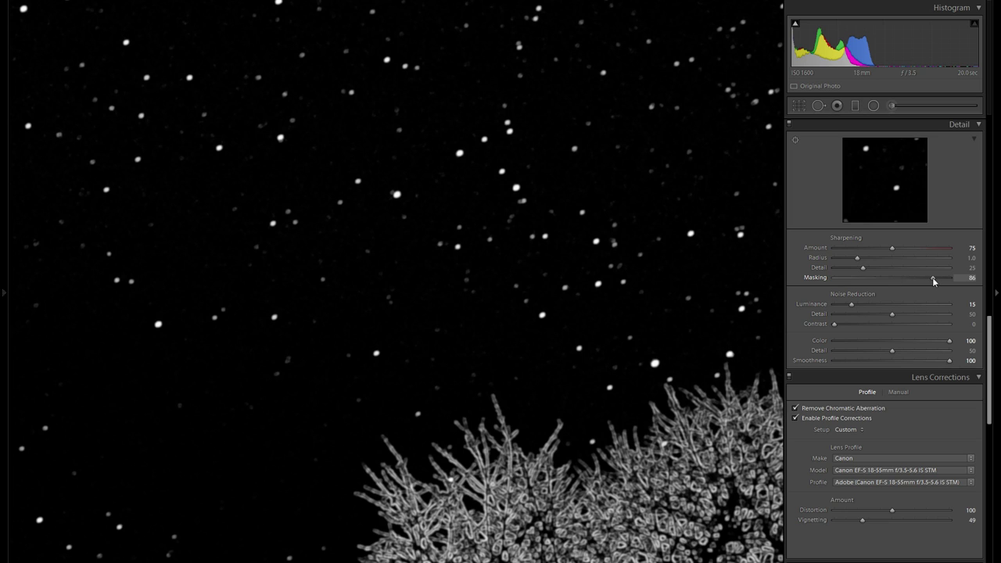
{"action": "left_click_drag", "start_coordinate": [932, 277], "coordinate": [933, 277]}
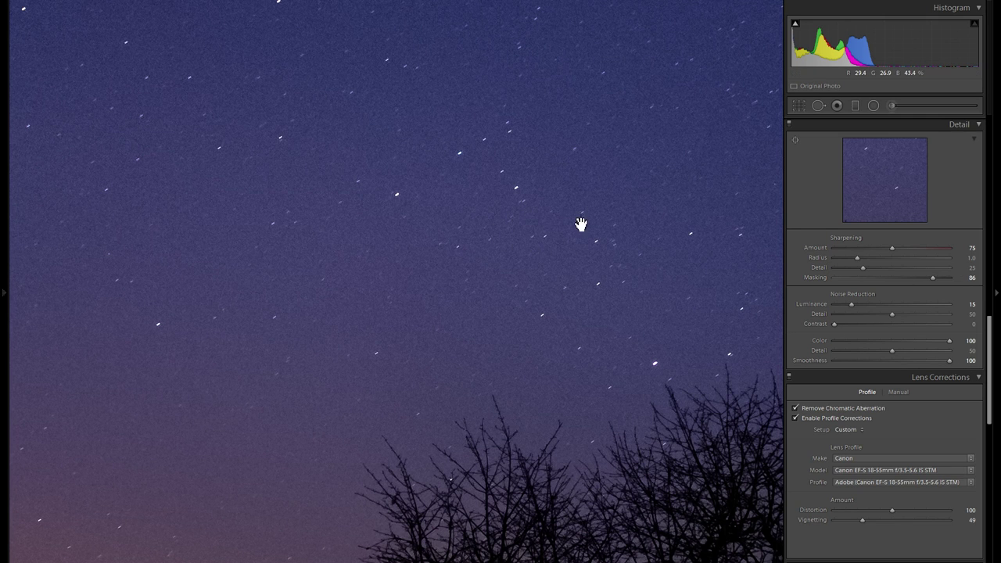
{"action": "left_click", "coordinate": [758, 235]}
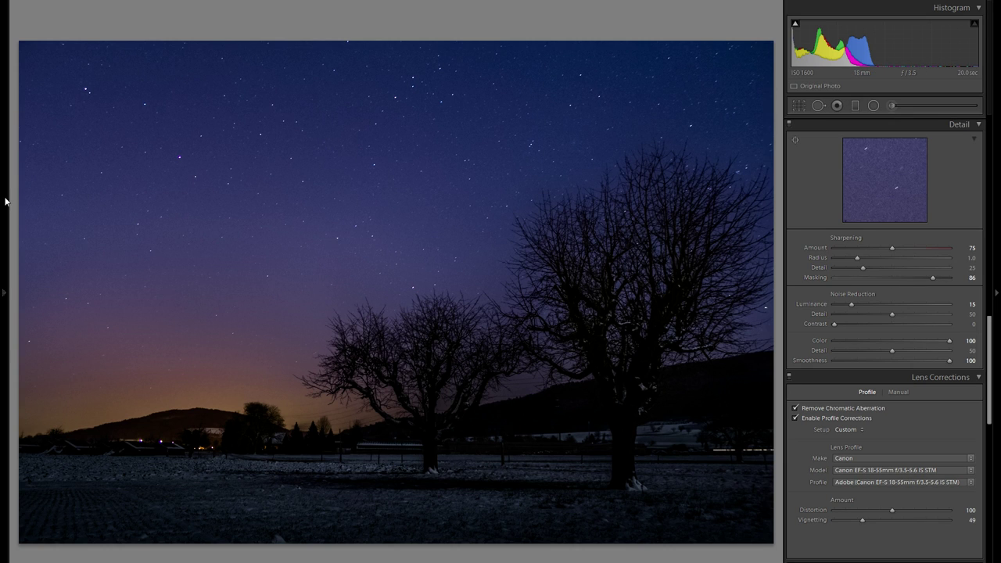
- Compare the edit with the unedited virtual copy state in the history, and return to the latest Edge Masking state
{"action": "mouse_move", "coordinate": [5, 202]}
{"action": "scroll", "coordinate": [100, 313], "scroll_direction": "down", "scroll_amount": 10}
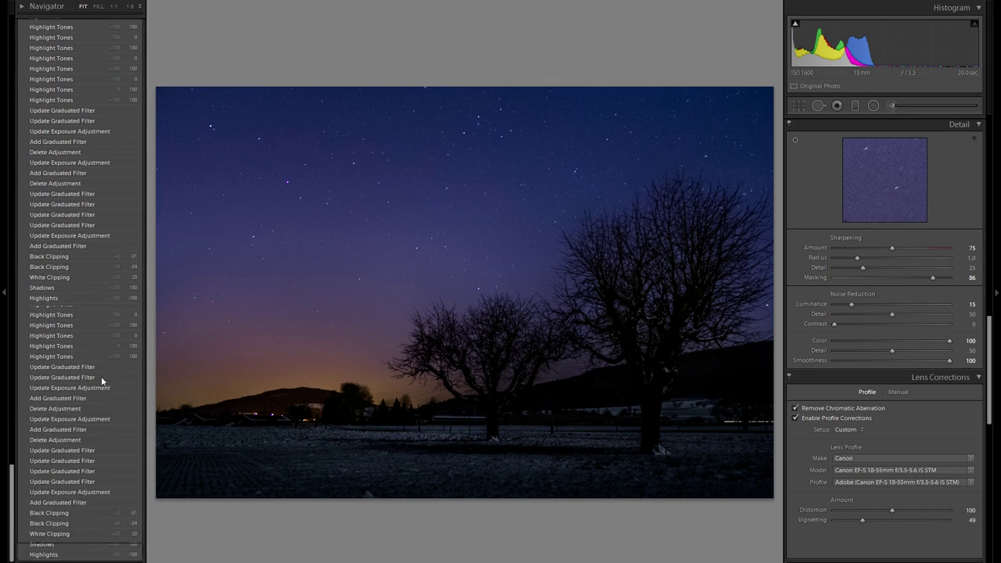
{"action": "left_click", "coordinate": [92, 538]}
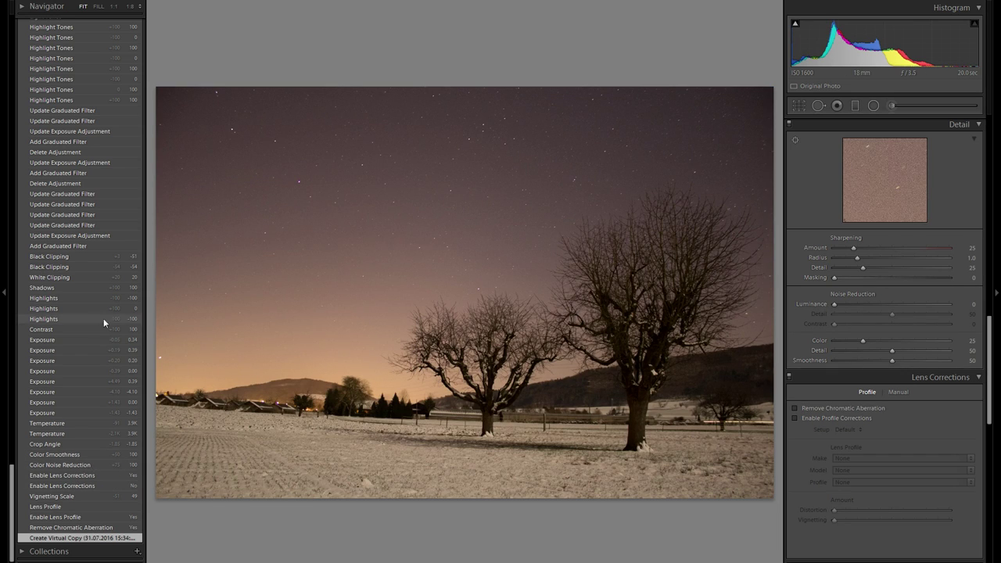
{"action": "scroll", "coordinate": [103, 318], "scroll_direction": "up", "scroll_amount": 20}
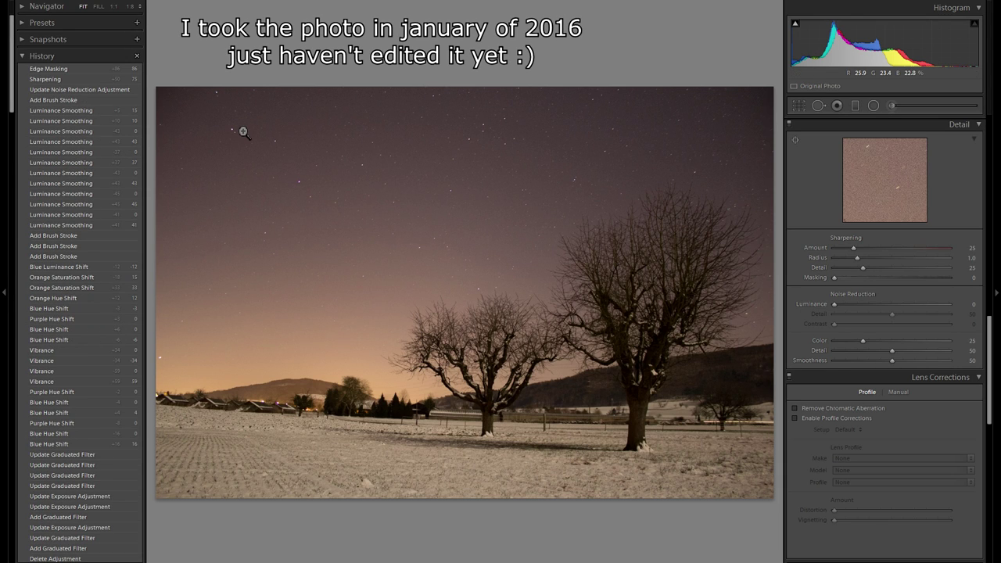
{"action": "left_click", "coordinate": [97, 70]}
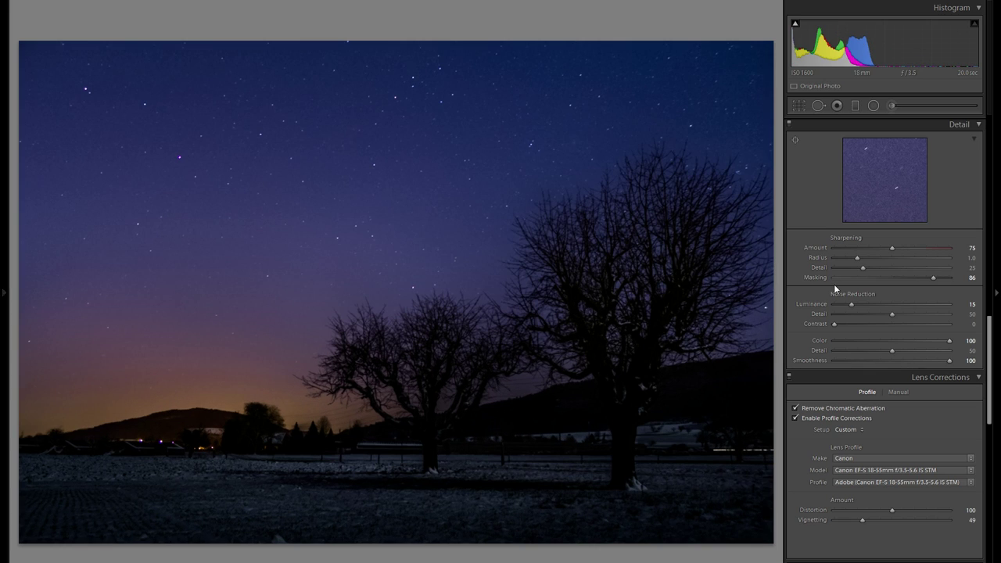
- Brighten the orange glow above the horizon with a targeted luminance adjustment, to Red +20 and Magenta +1
{"action": "scroll", "coordinate": [869, 334], "scroll_direction": "down", "scroll_amount": 5}
{"action": "scroll", "coordinate": [857, 330], "scroll_direction": "up", "scroll_amount": 9}
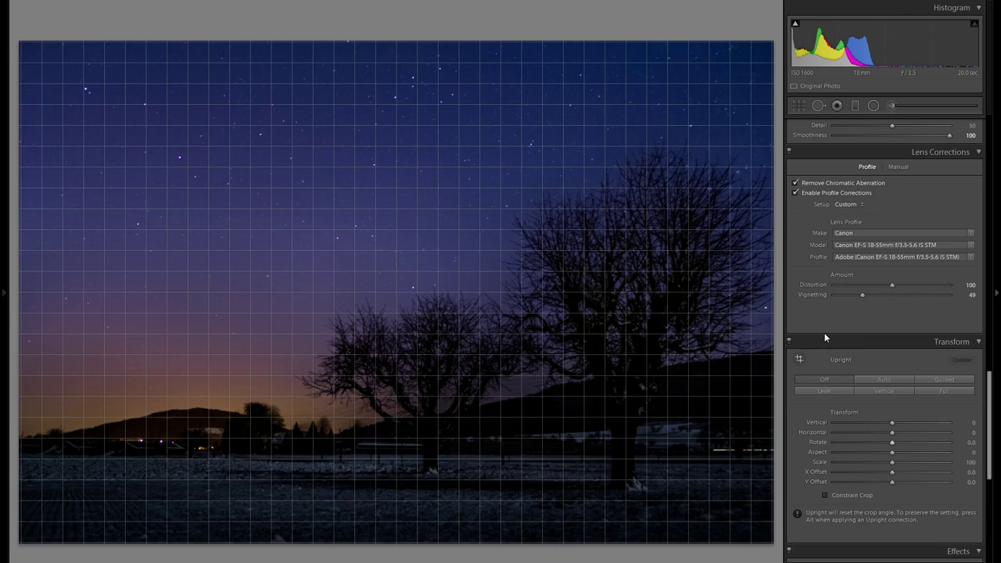
{"action": "left_click", "coordinate": [794, 263]}
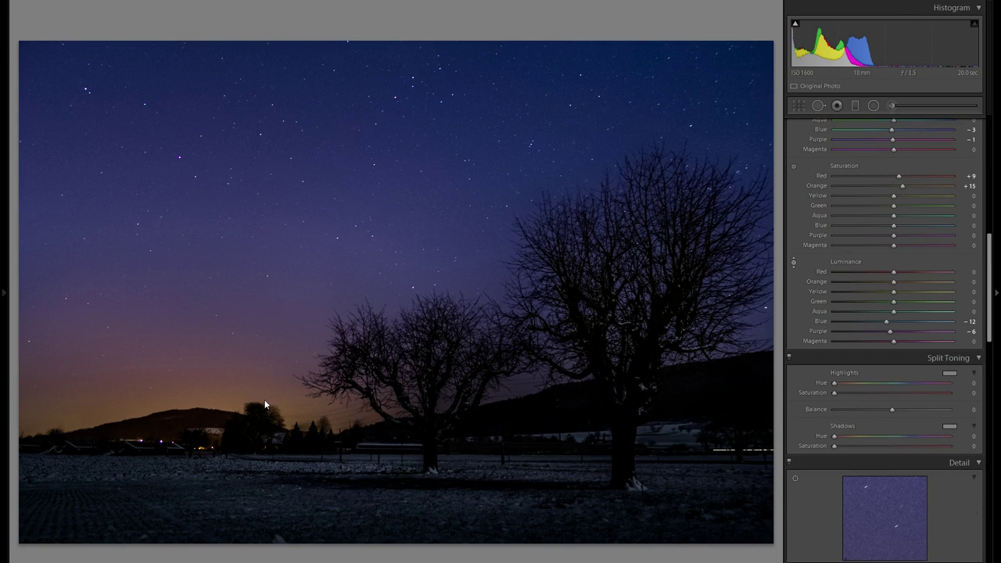
{"action": "left_click_drag", "start_coordinate": [226, 372], "coordinate": [226, 344]}
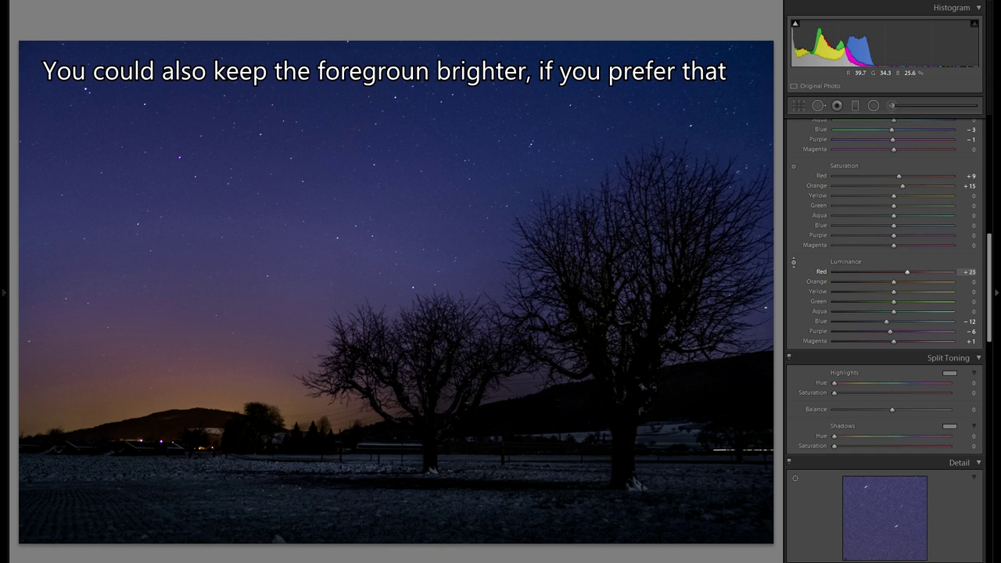
{"action": "left_click_drag", "start_coordinate": [226, 355], "coordinate": [226, 357]}
{"action": "left_click", "coordinate": [893, 105]}
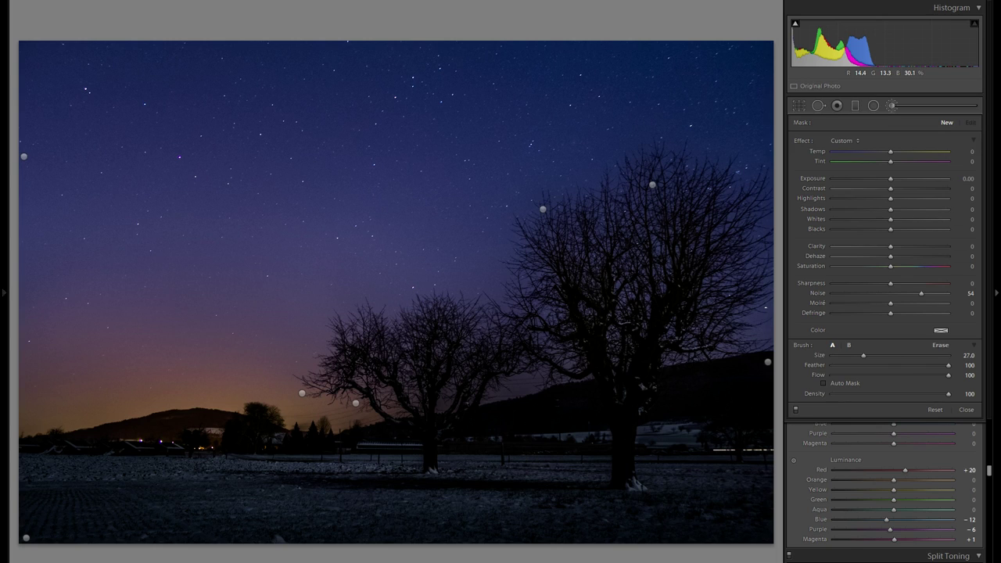
{"action": "left_click", "coordinate": [892, 107]}
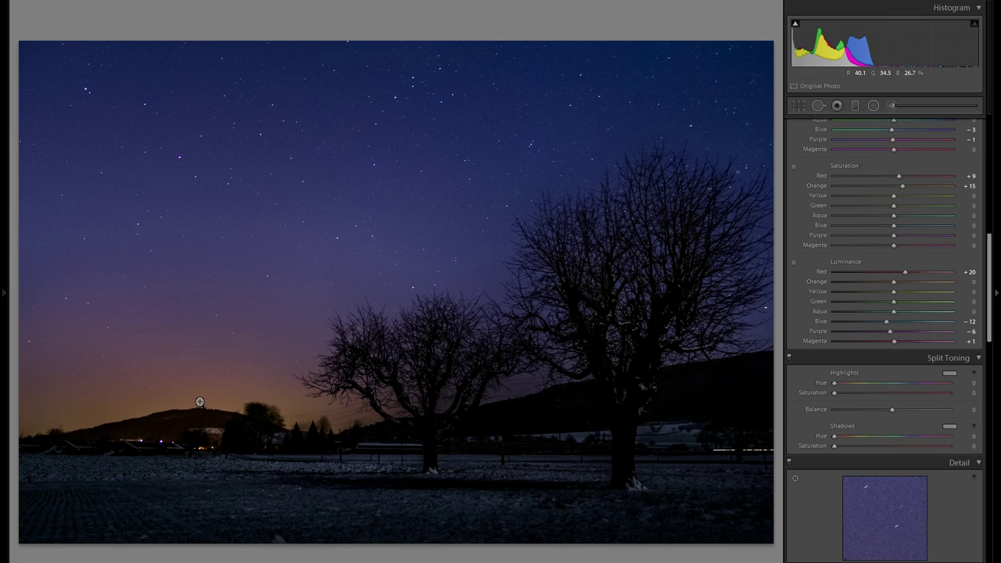
- Compare the original and edited photo side by side in the Before/After view
{"action": "key", "text": "y"}
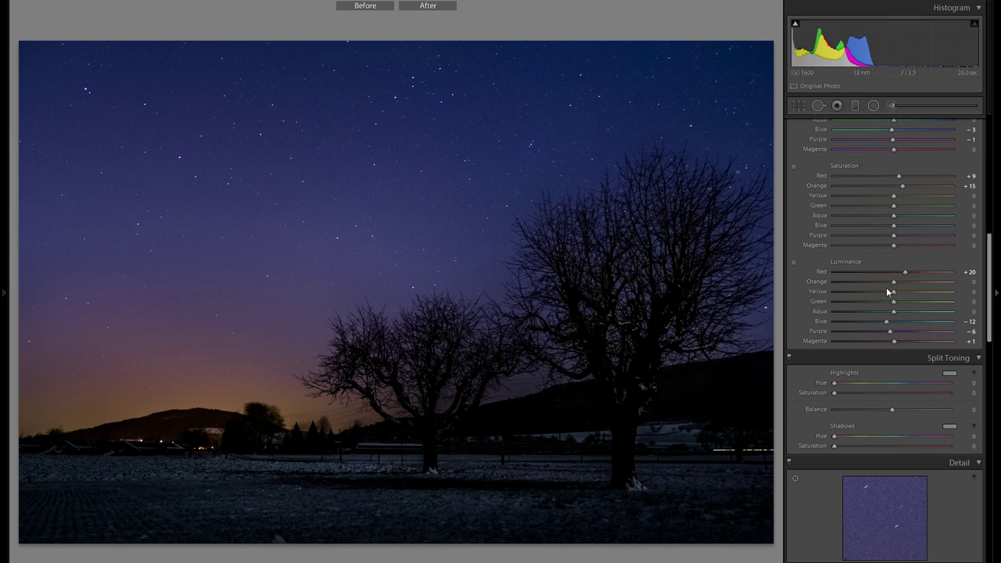
{"action": "key", "text": "y"}
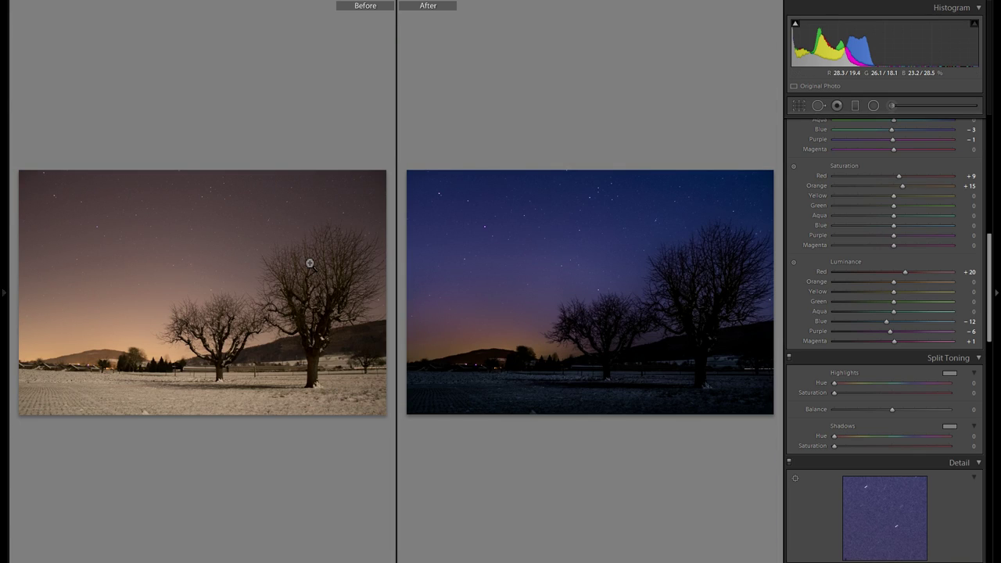